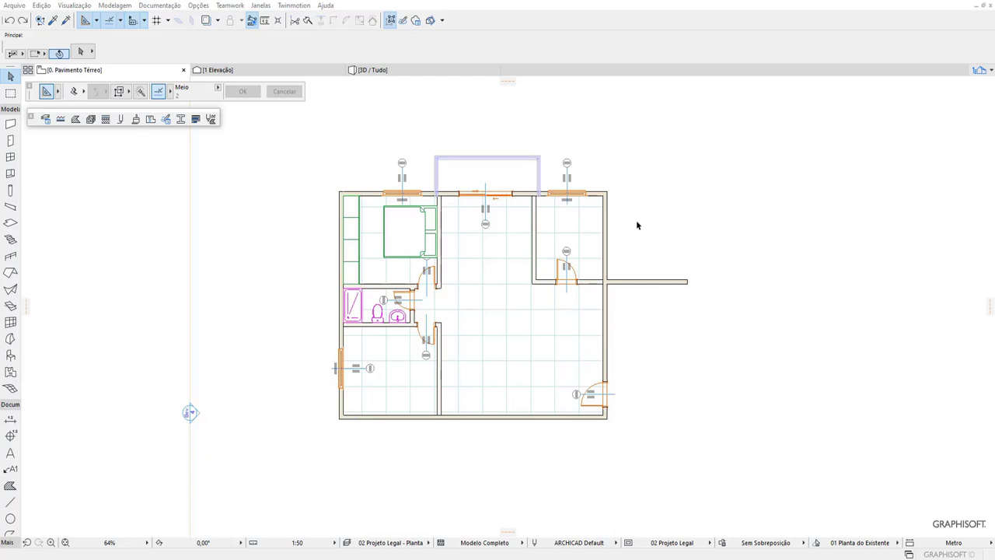
Step: Marquee-select every element of the apartment unit's floor plan
scroll(688, 303, down, 3)
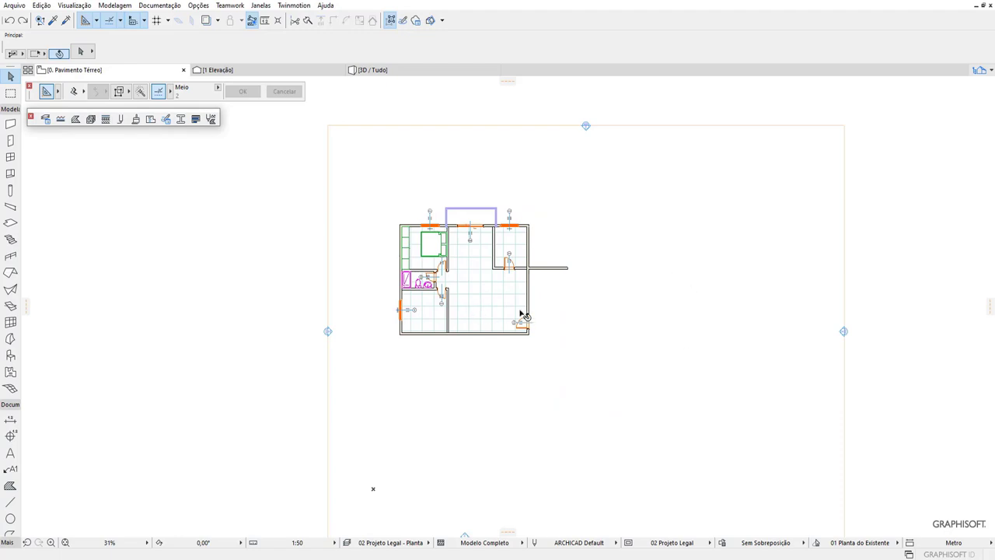
scroll(529, 269, up, 3)
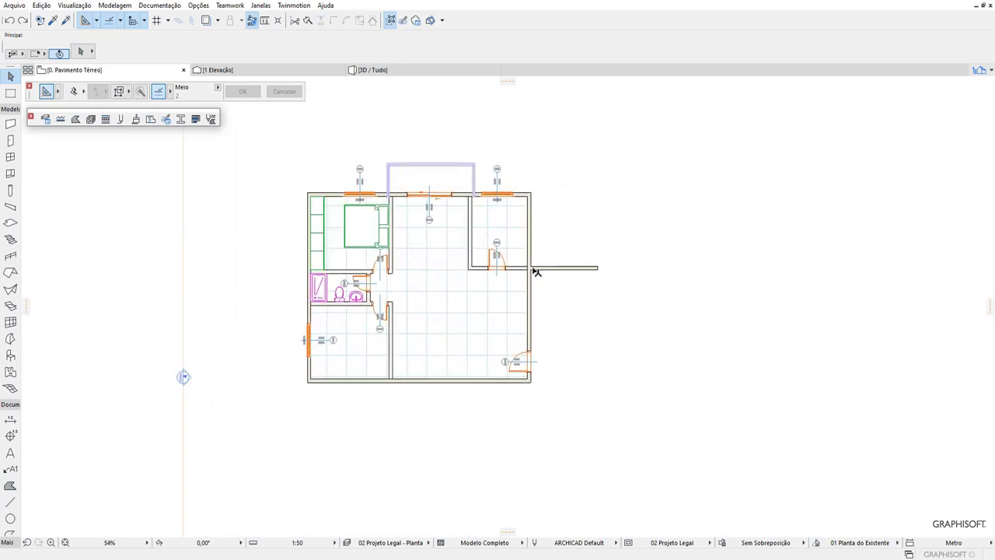
scroll(536, 271, up, 1)
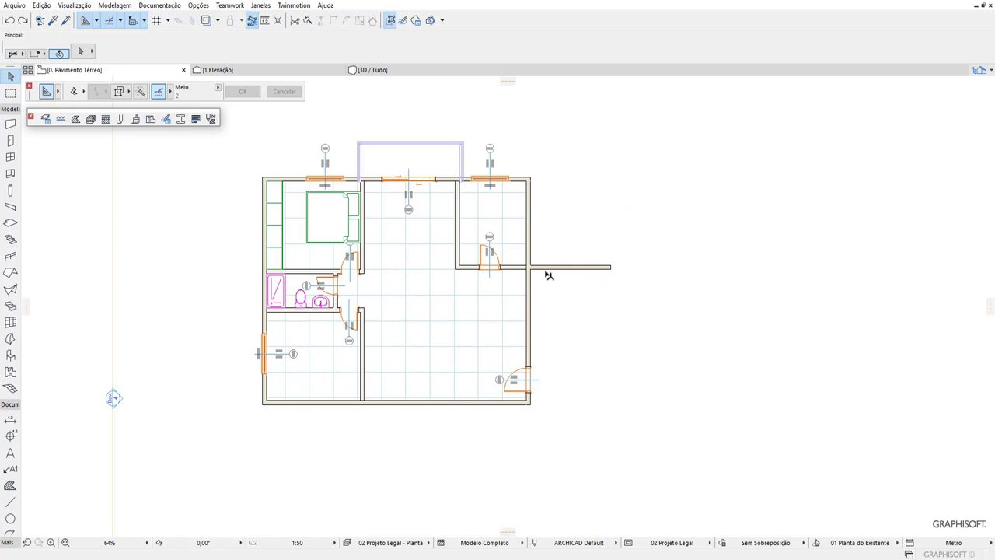
scroll(548, 274, down, 2)
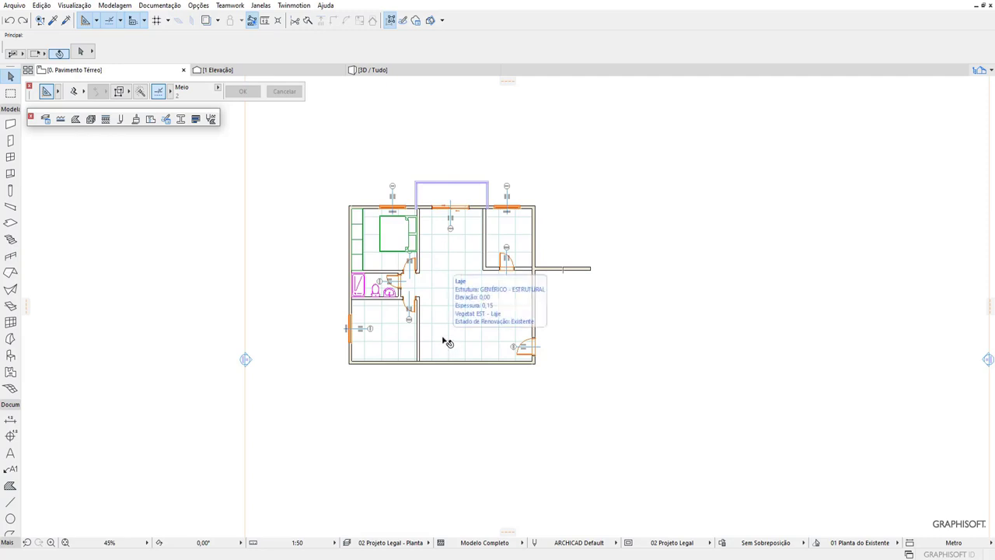
click(314, 153)
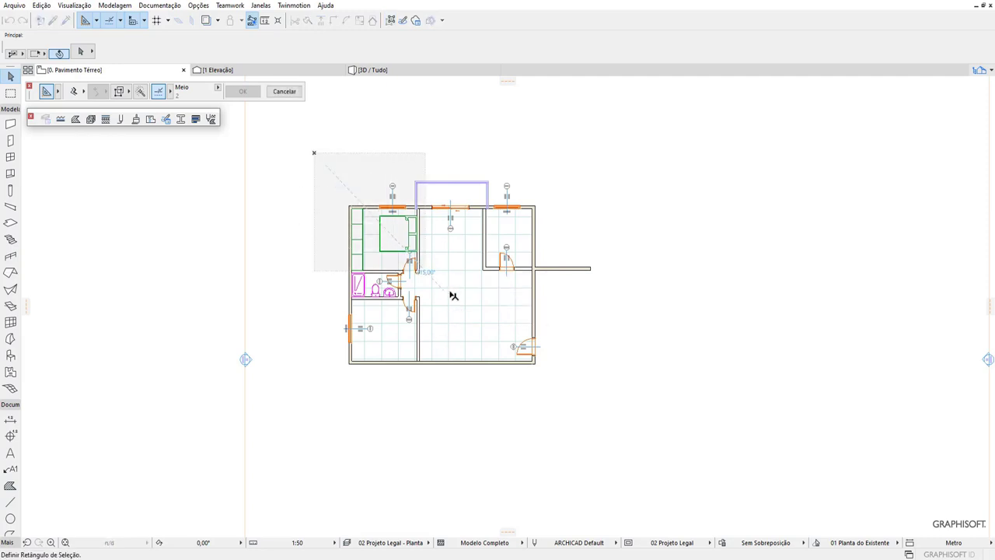
click(576, 406)
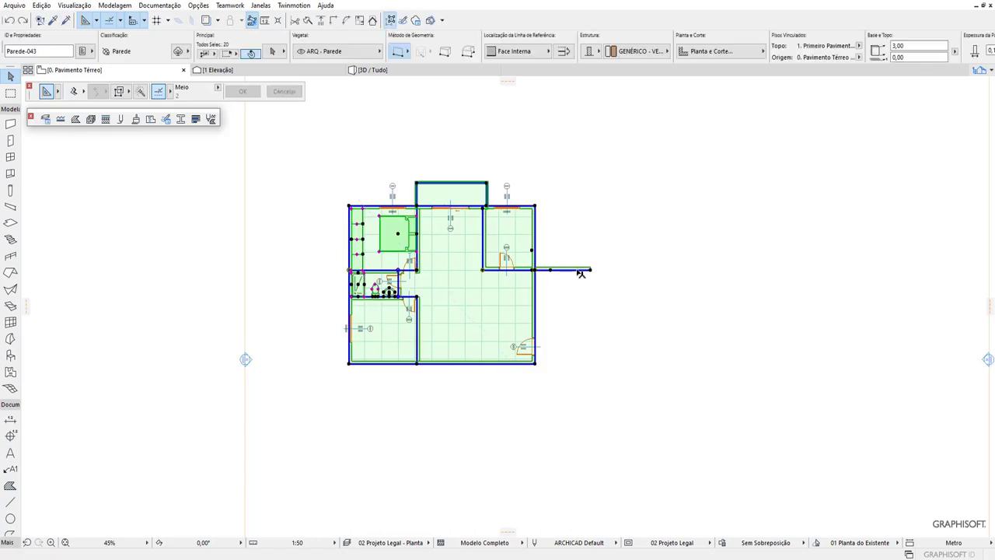
scroll(576, 272, up, 3)
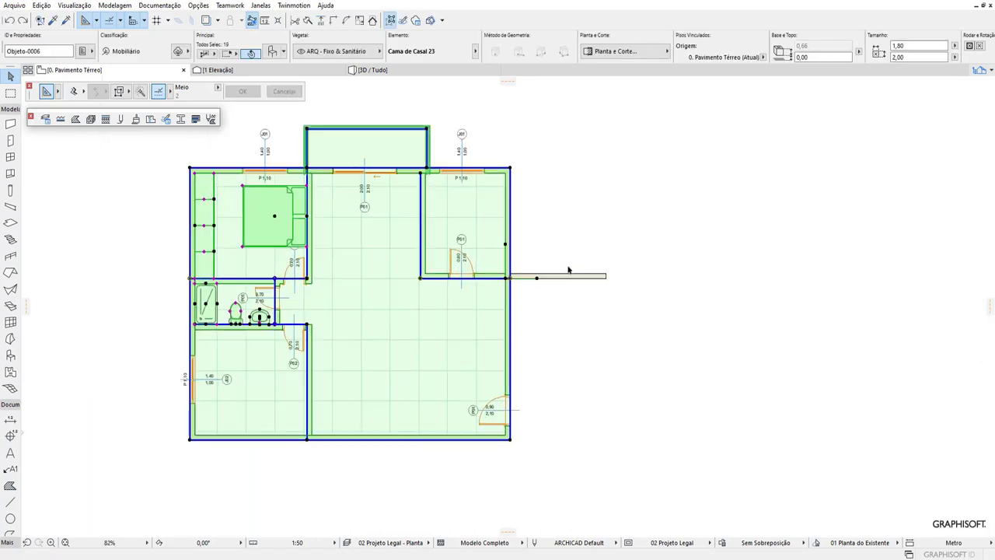
scroll(569, 269, up, 1)
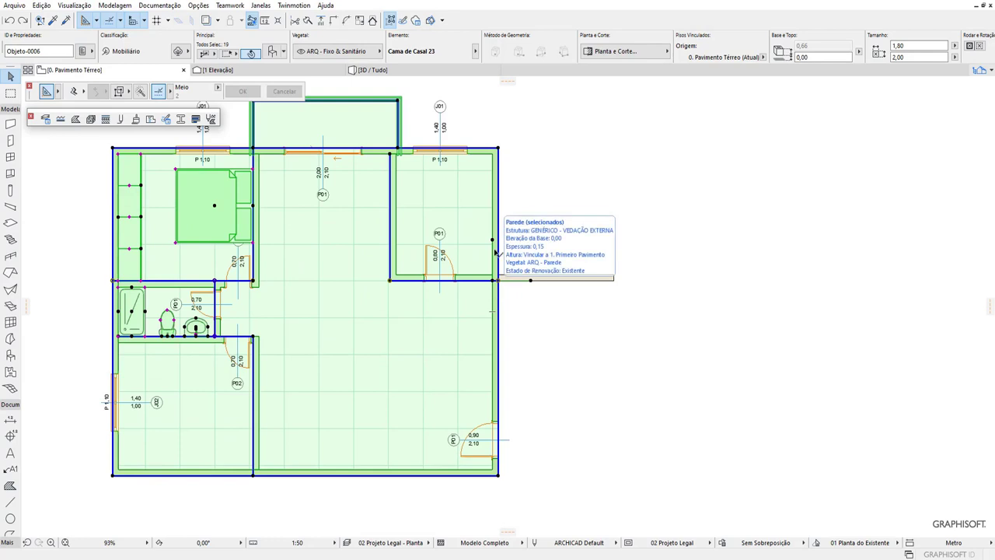
Step: Mirror-copy the unit about an axis at the connecting wall's end, placing it on the right
right_click(497, 189)
mouse_move(544, 310)
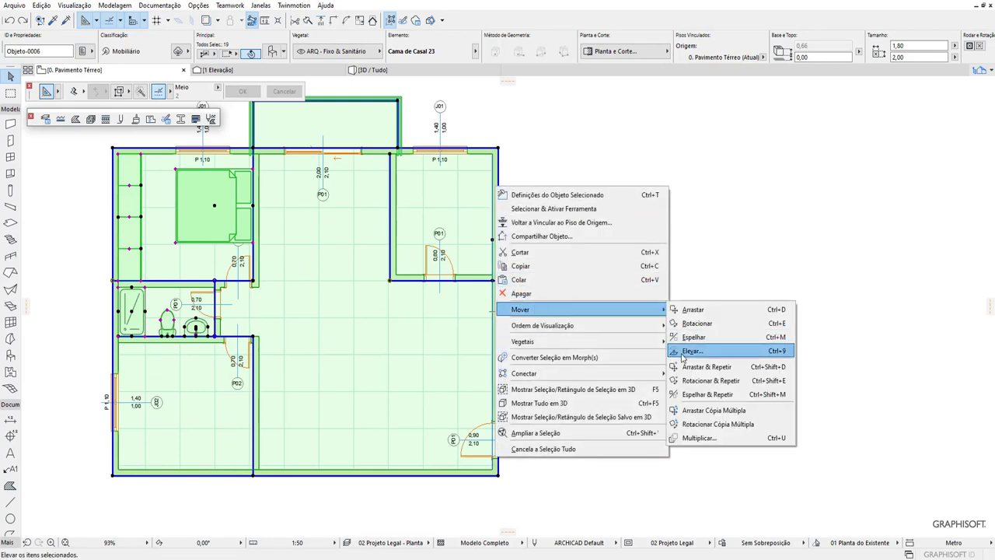
click(699, 397)
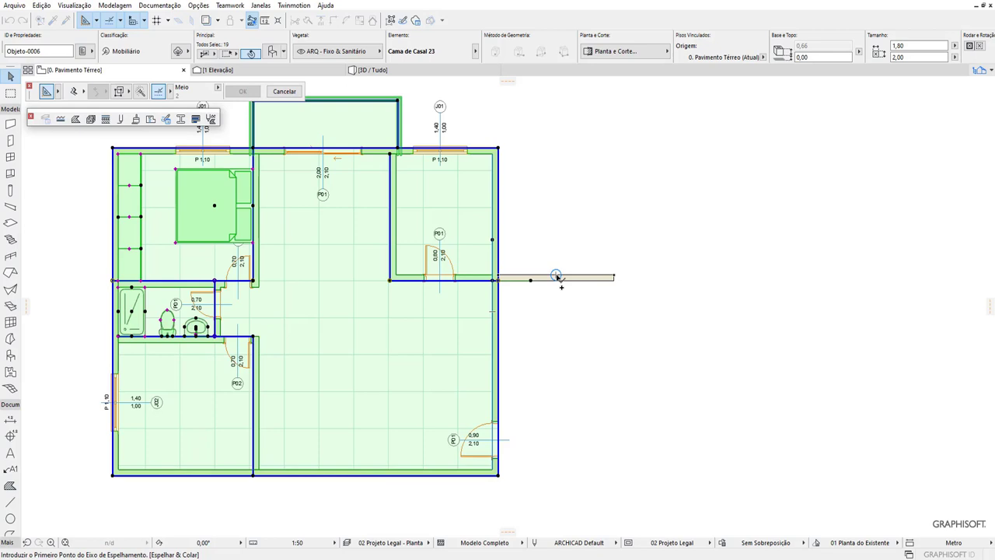
click(556, 276)
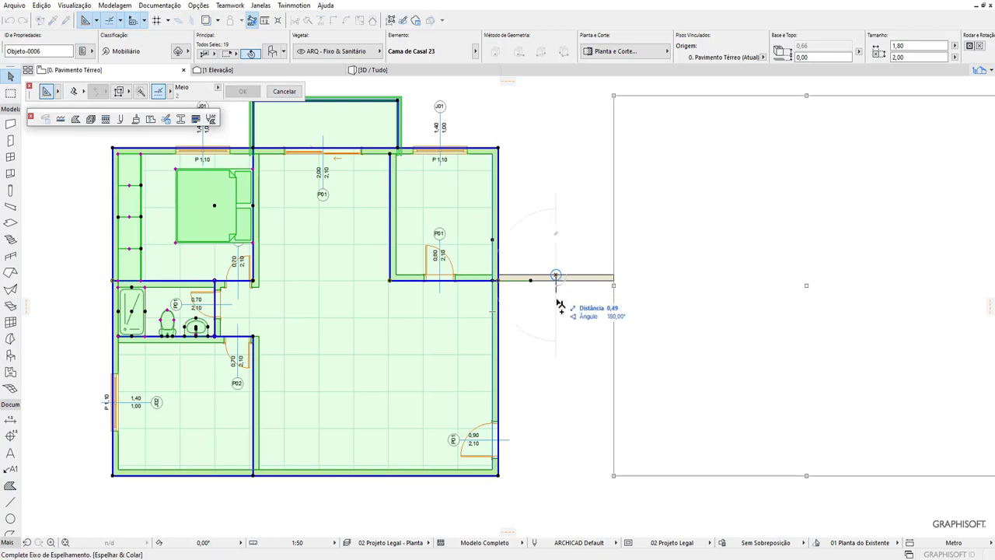
click(539, 346)
scroll(478, 350, down, 3)
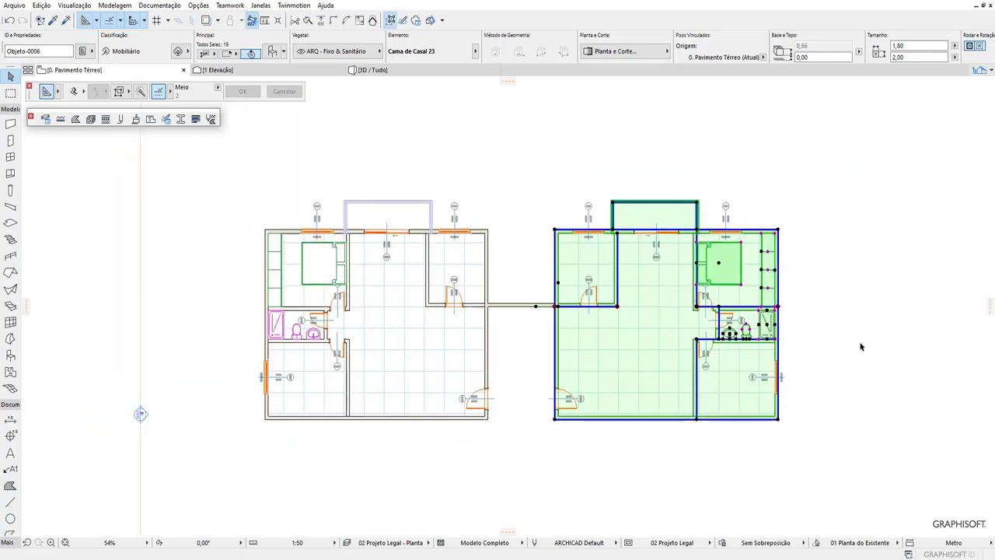
key(Escape)
scroll(575, 233, down, 1)
scroll(466, 210, down, 2)
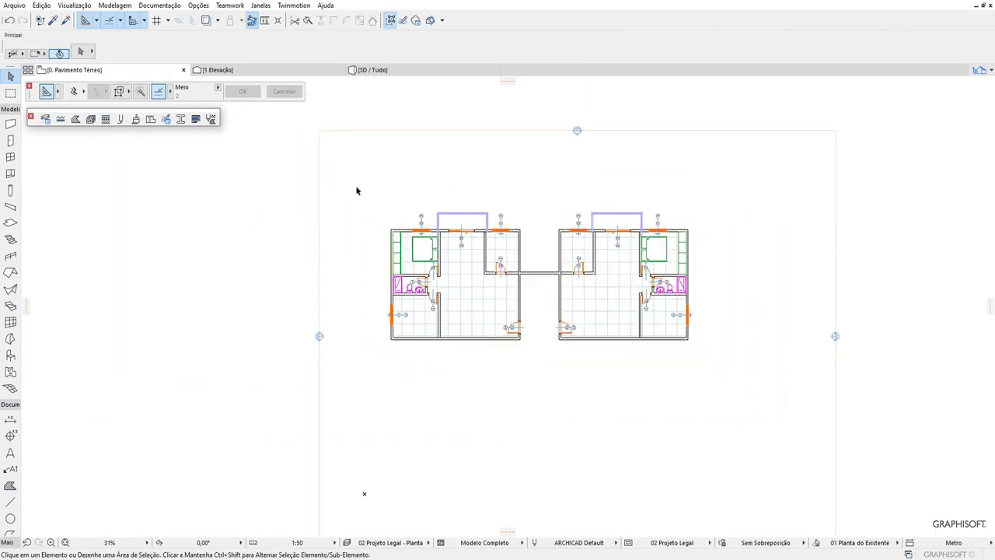
Step: Draw a short vertical line across the left unit's bottom wall near its lower-left room
drag(357, 190, 726, 381)
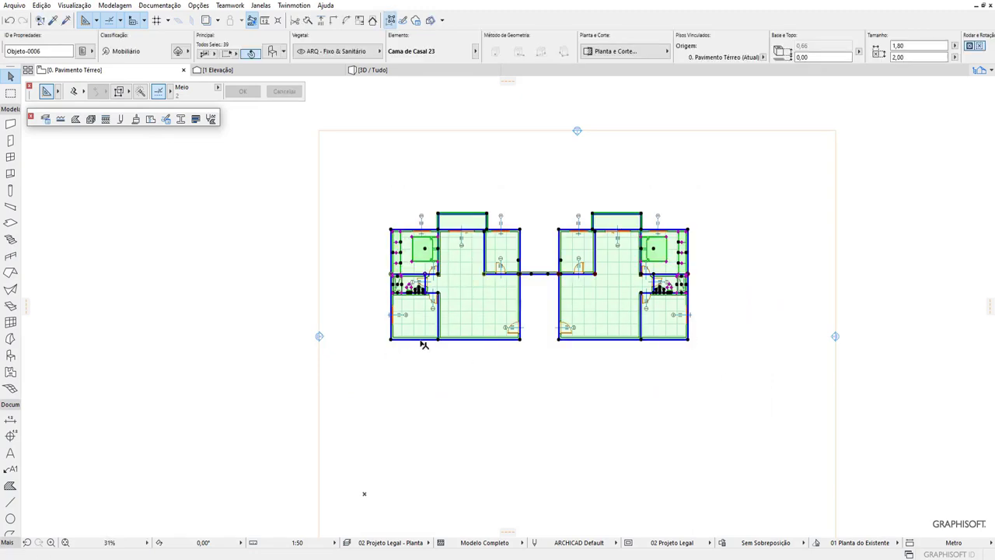
scroll(408, 348, up, 3)
scroll(401, 339, up, 2)
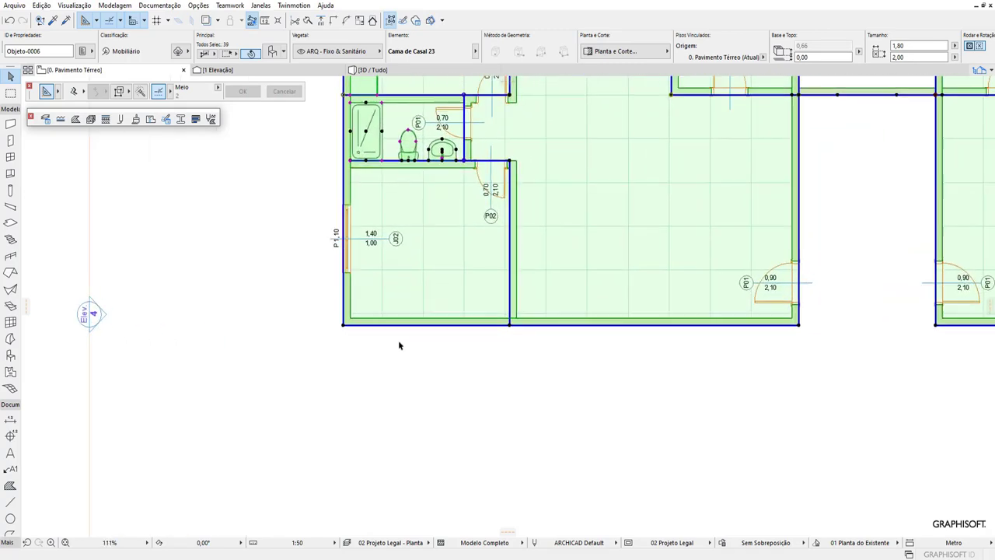
click(392, 371)
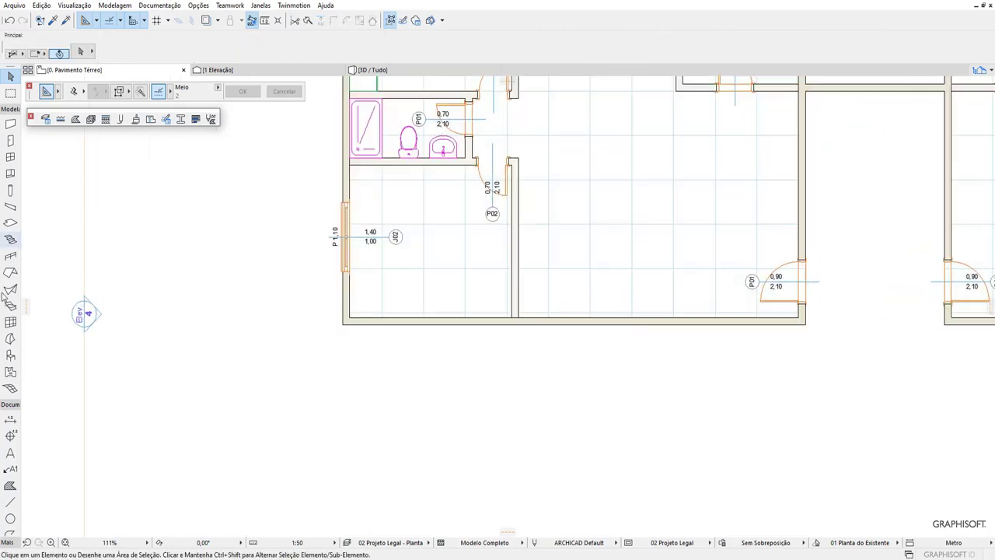
click(10, 502)
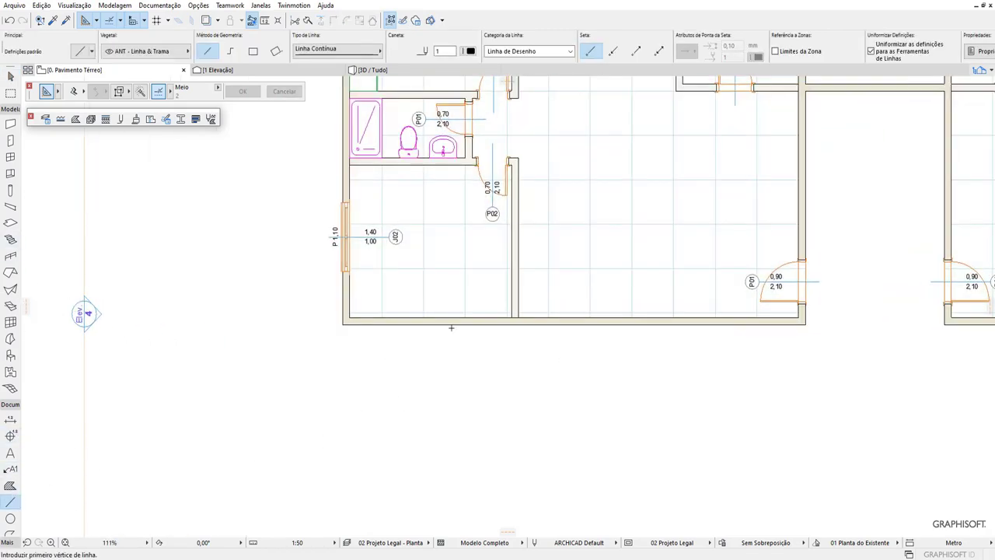
scroll(359, 313, up, 4)
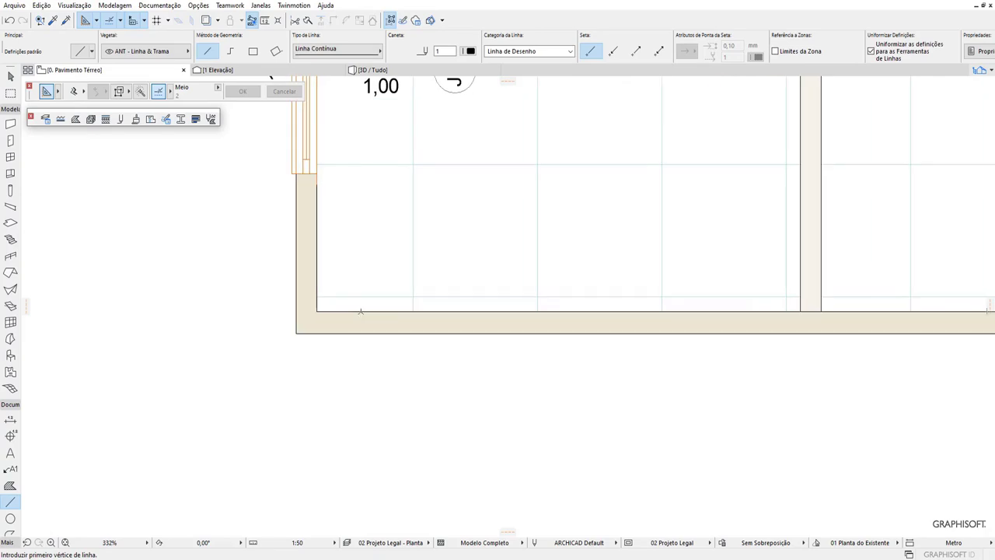
click(360, 311)
click(360, 333)
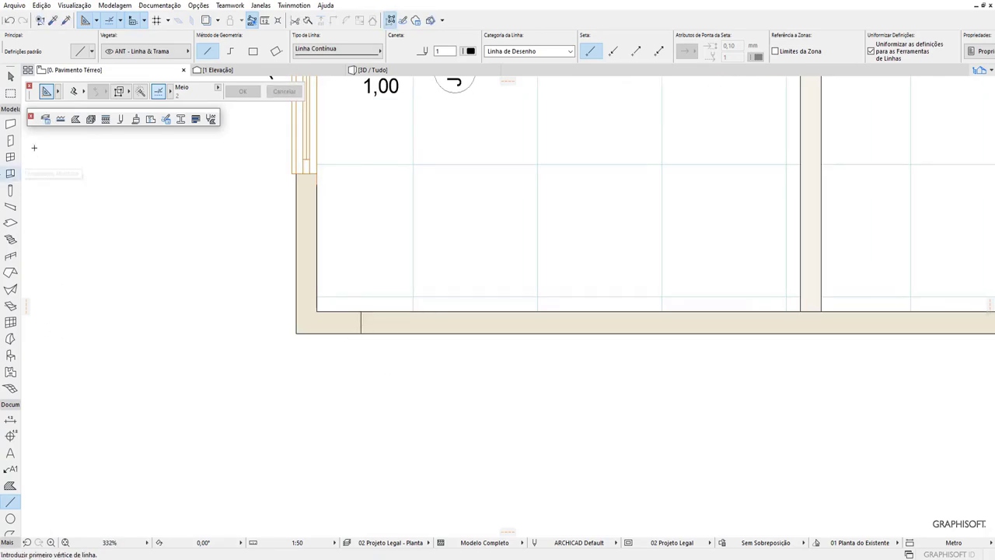
Step: Marquee-select all elements of both units with the Arrow tool
click(10, 75)
scroll(367, 428, down, 5)
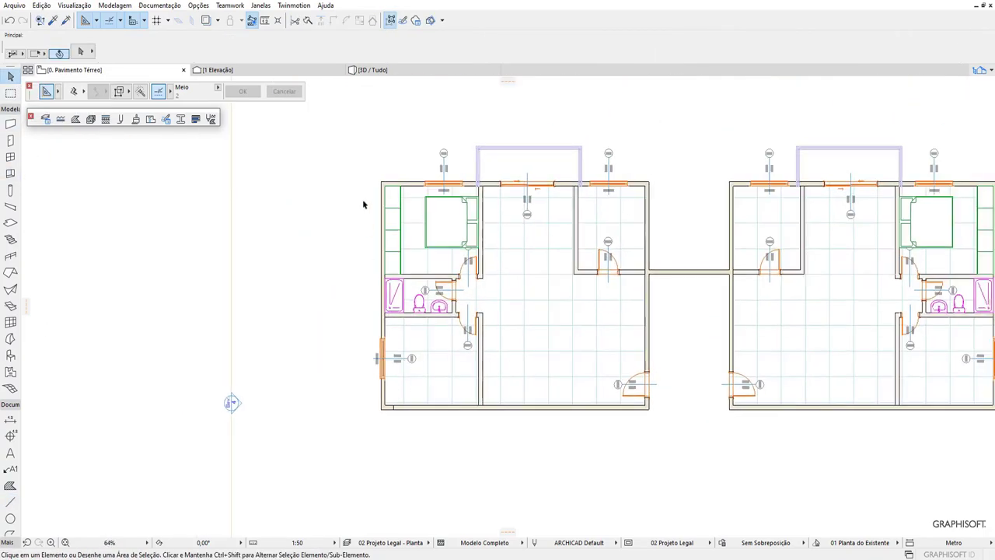
scroll(358, 191, down, 2)
drag(353, 151, 845, 414)
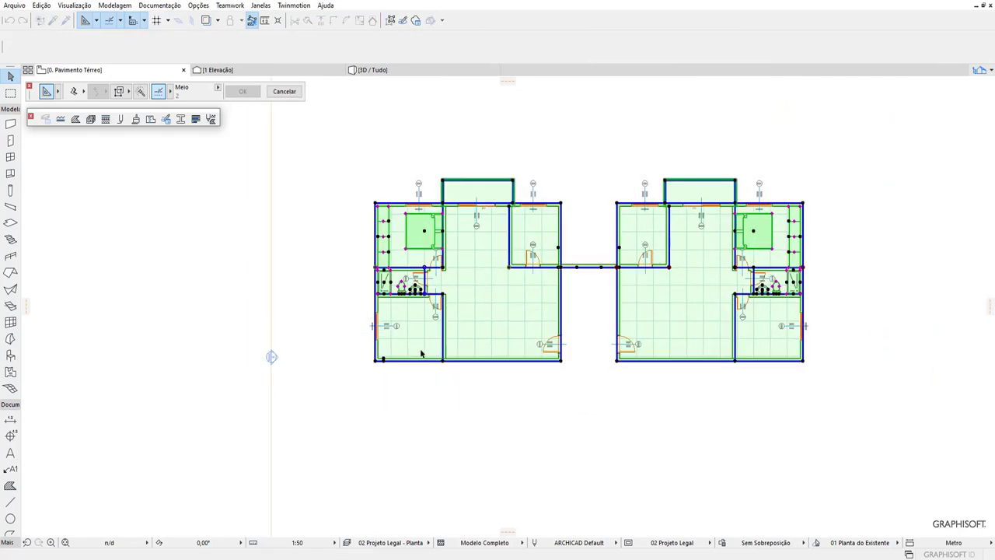
Step: Select the walls of both units, leaving out the two bottom walls
right_click(392, 361)
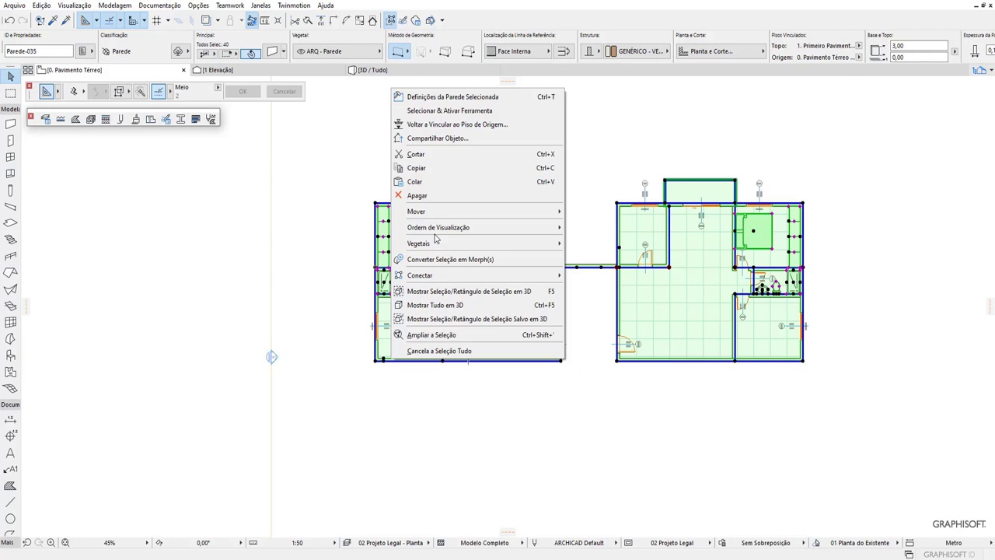
key(Escape)
mouse_move(339, 145)
mouse_down()
mouse_move(668, 371)
mouse_move(849, 400)
mouse_up()
scroll(560, 346, up, 1)
scroll(560, 346, up, 2)
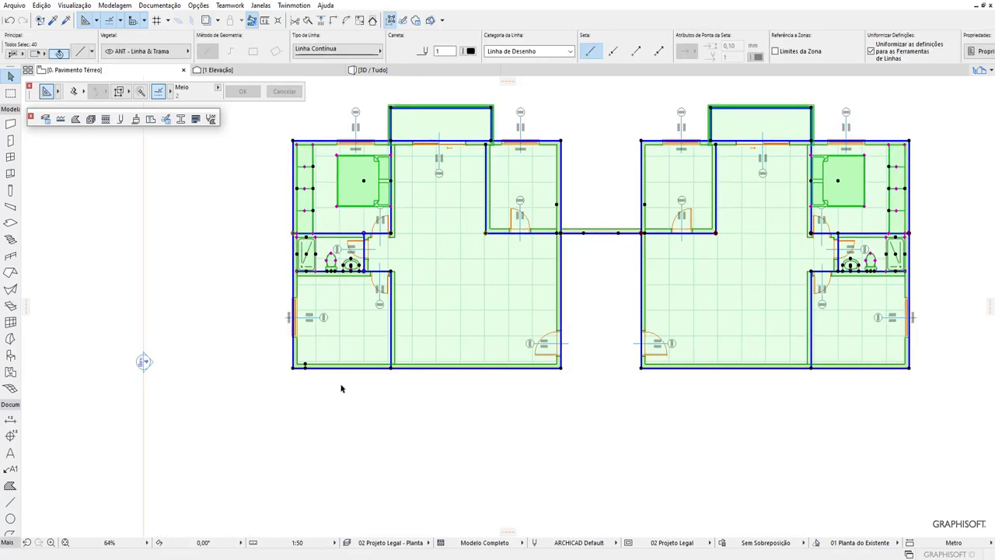
shift+click(353, 368)
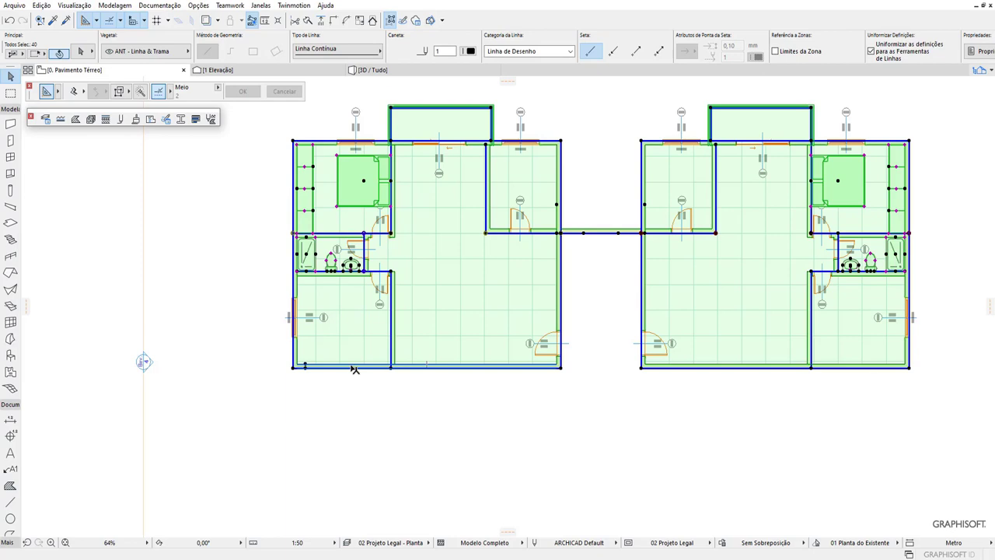
shift+click(707, 368)
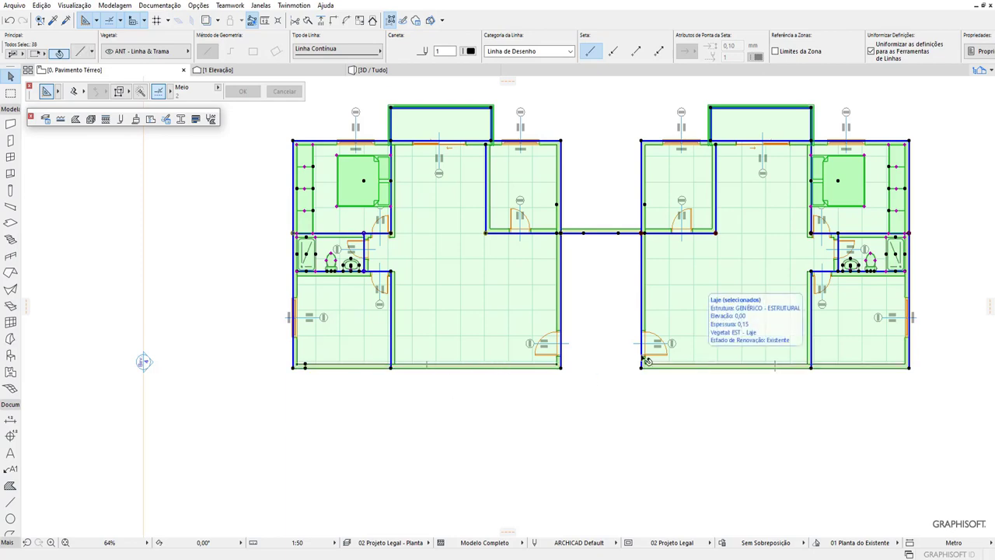
Step: Mirror-copy the selection downward about a two-point axis to form the second pair of units
scroll(304, 373, up, 2)
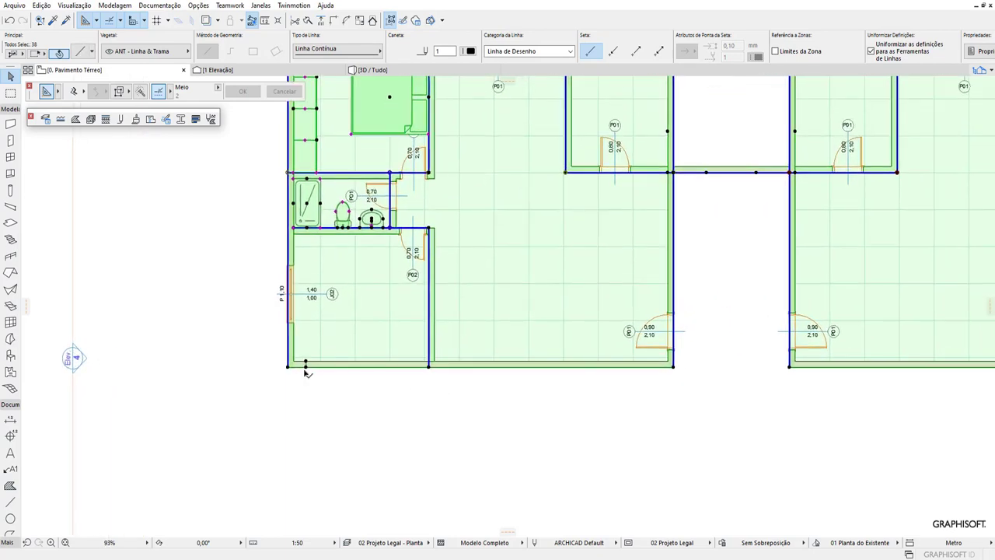
scroll(302, 377, down, 3)
scroll(302, 377, down, 1)
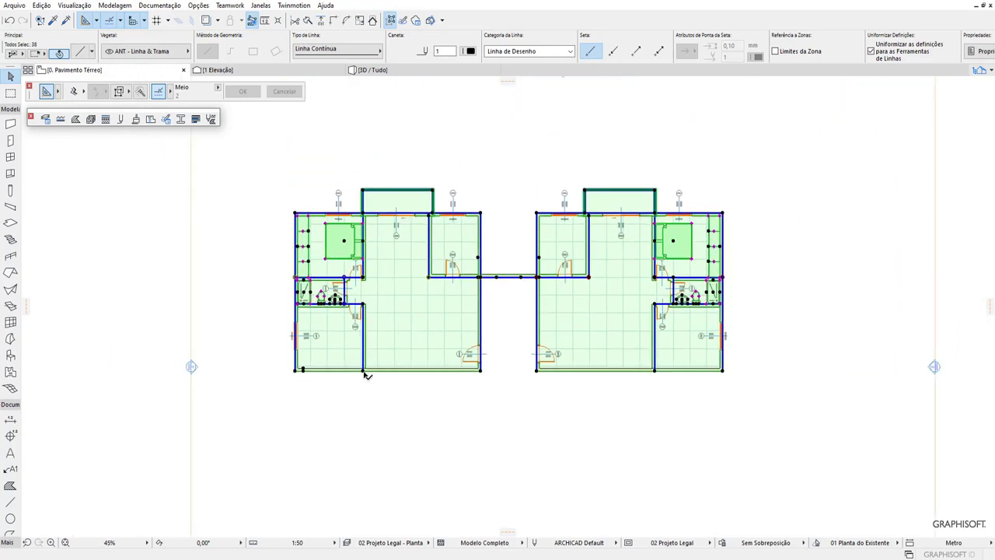
scroll(310, 378, up, 3)
scroll(308, 375, up, 4)
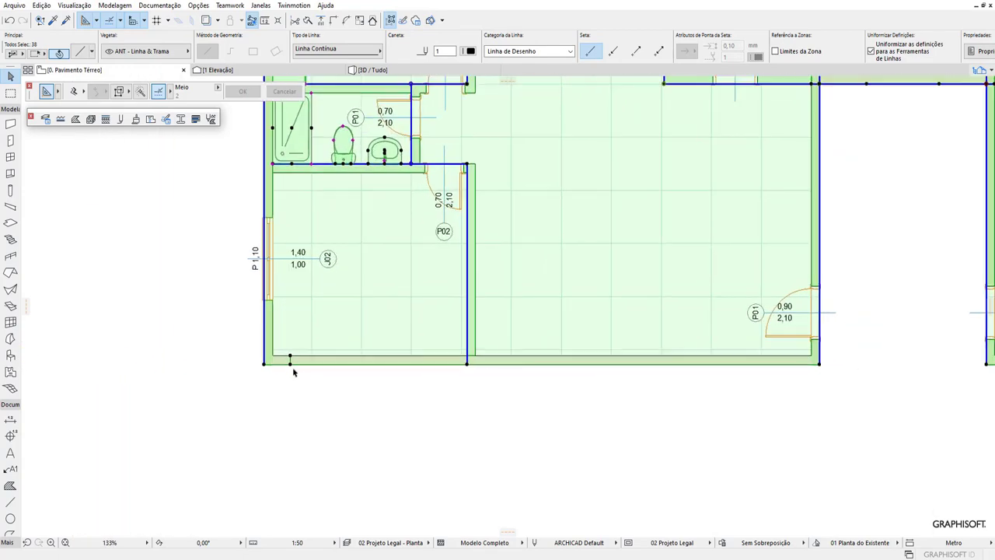
scroll(292, 367, up, 3)
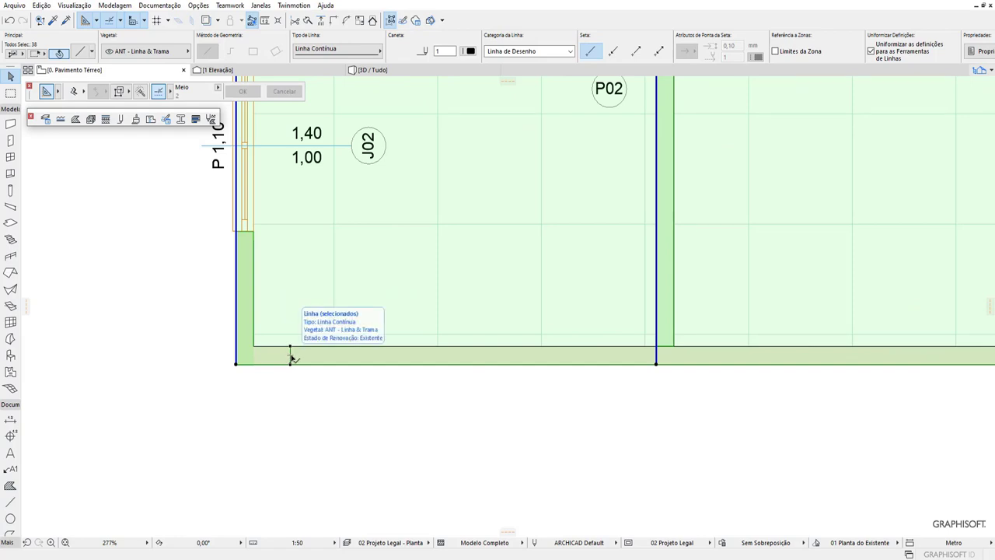
right_click(291, 356)
mouse_move(378, 224)
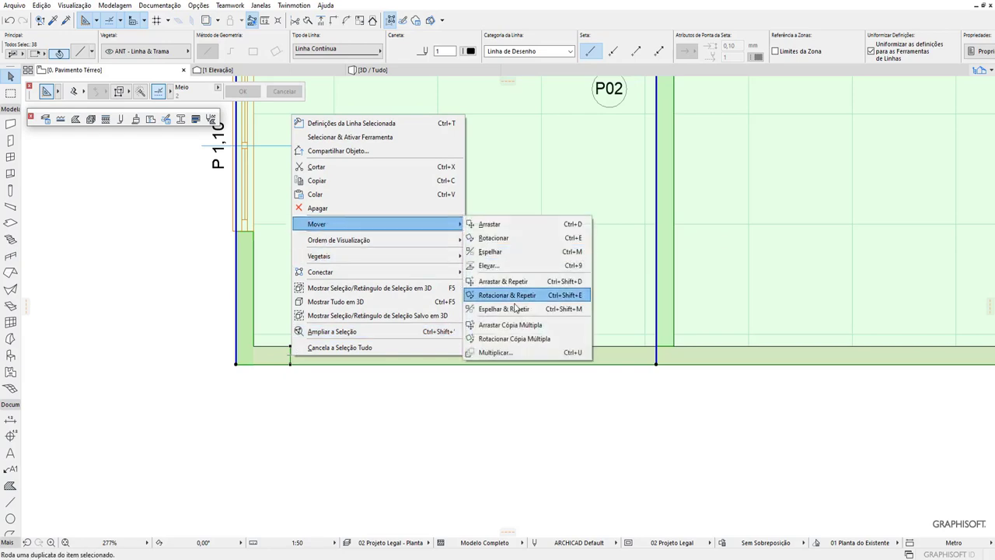
click(516, 309)
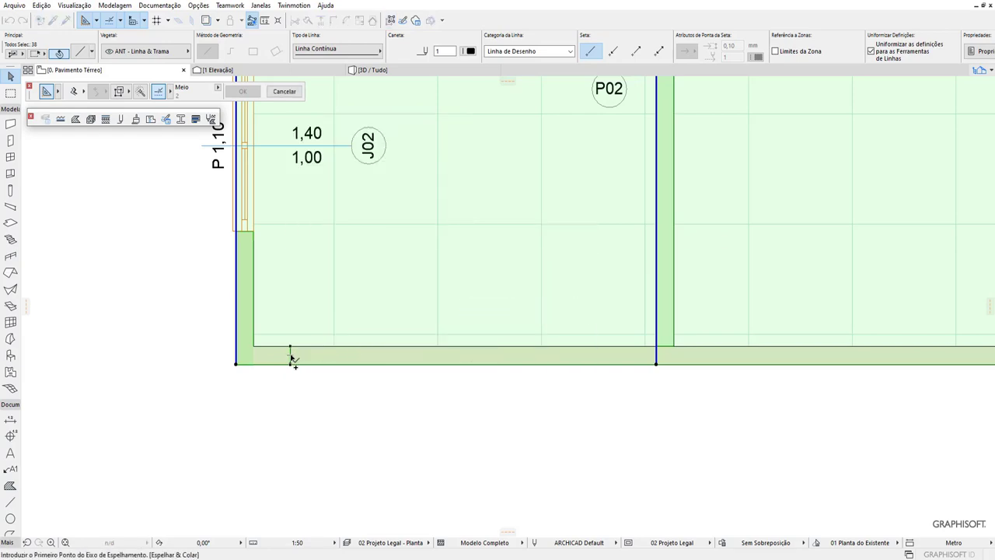
click(290, 356)
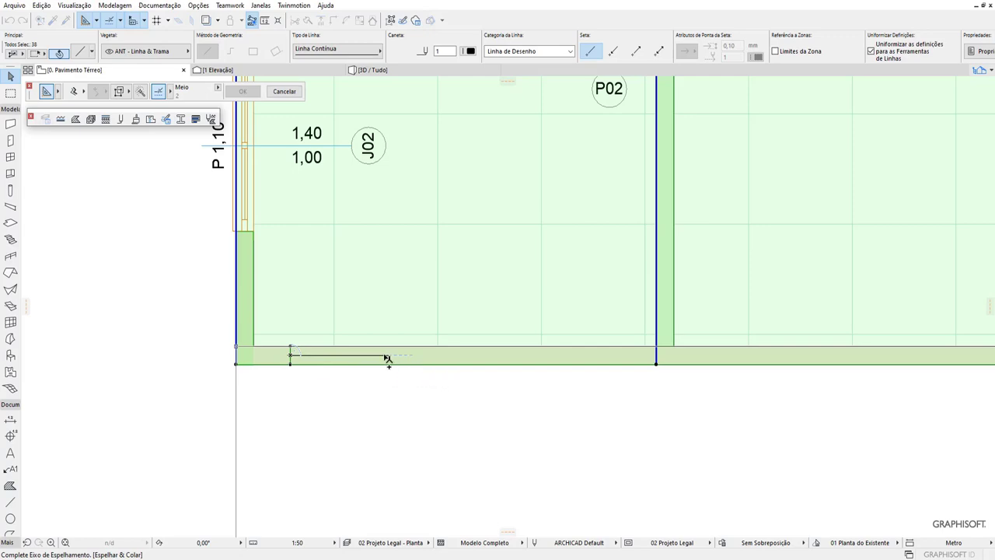
click(387, 358)
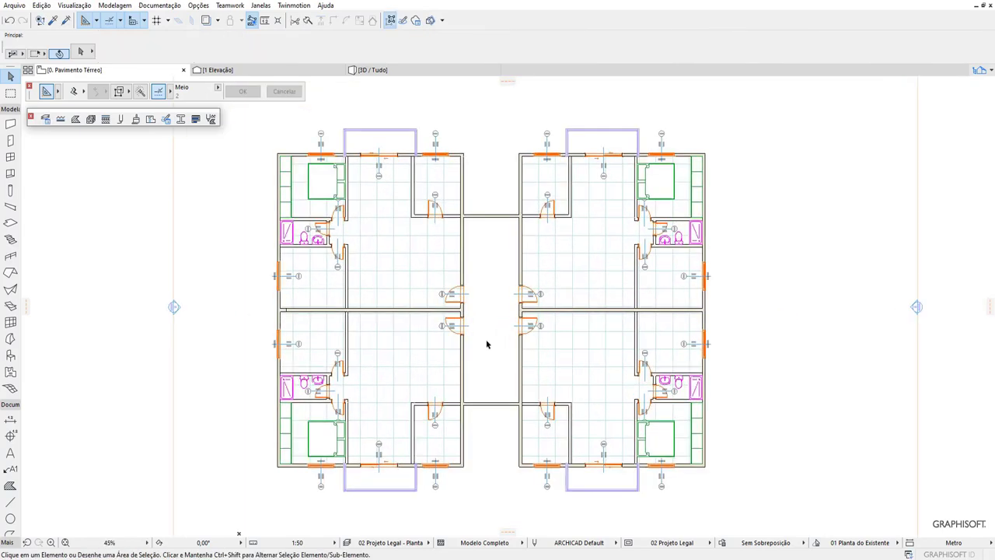
Step: Drag the lower wall joining the two blocks 2,50 upward
scroll(478, 299, up, 1)
scroll(498, 308, up, 1)
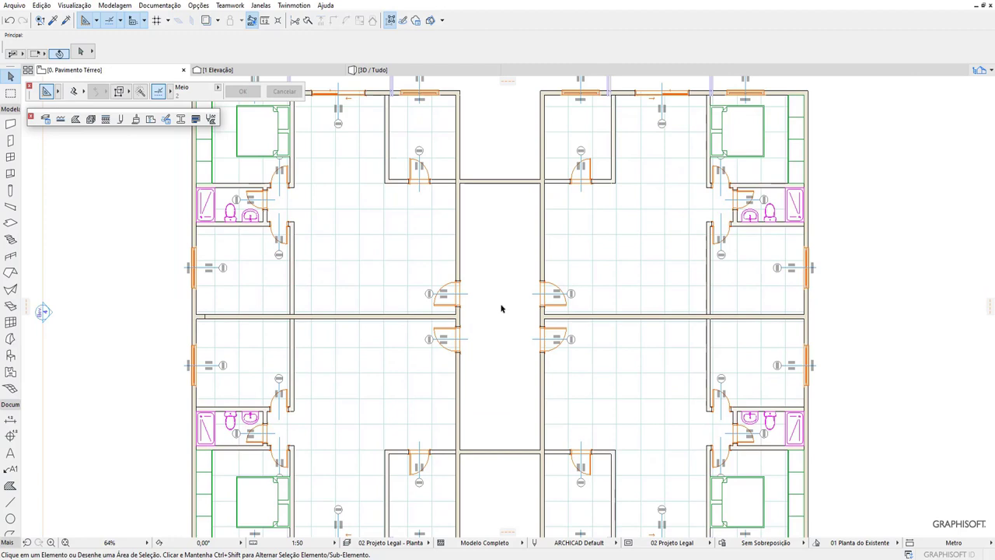
click(504, 451)
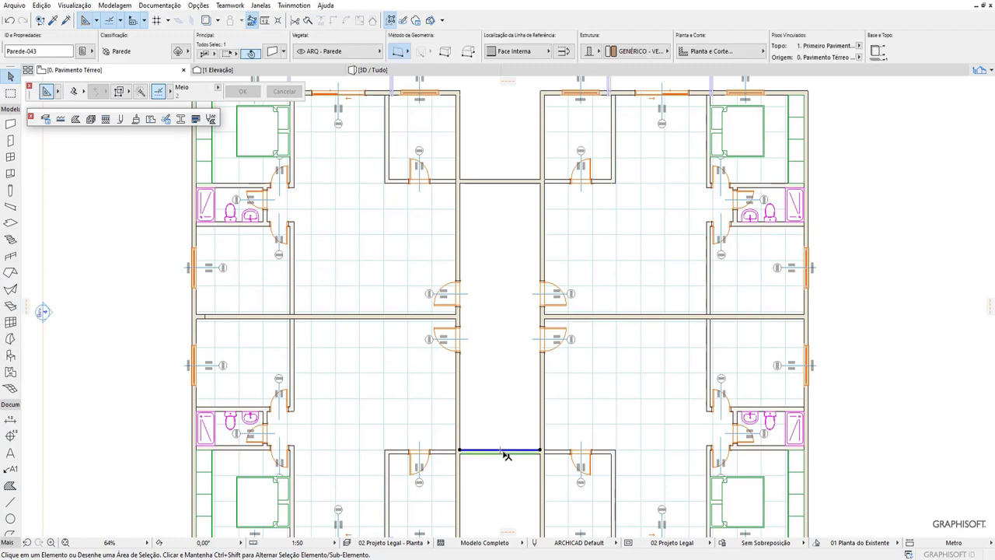
right_click(504, 451)
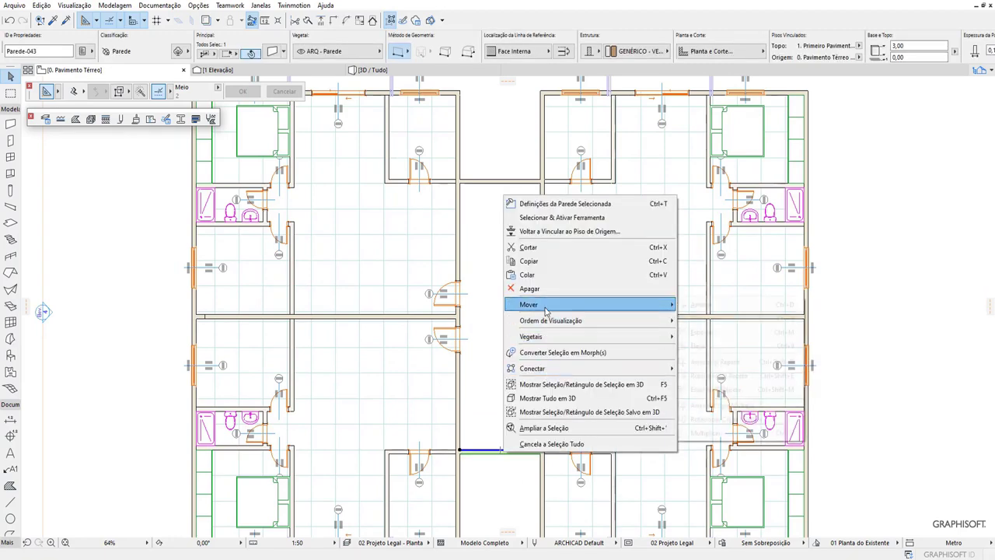
click(689, 304)
click(506, 427)
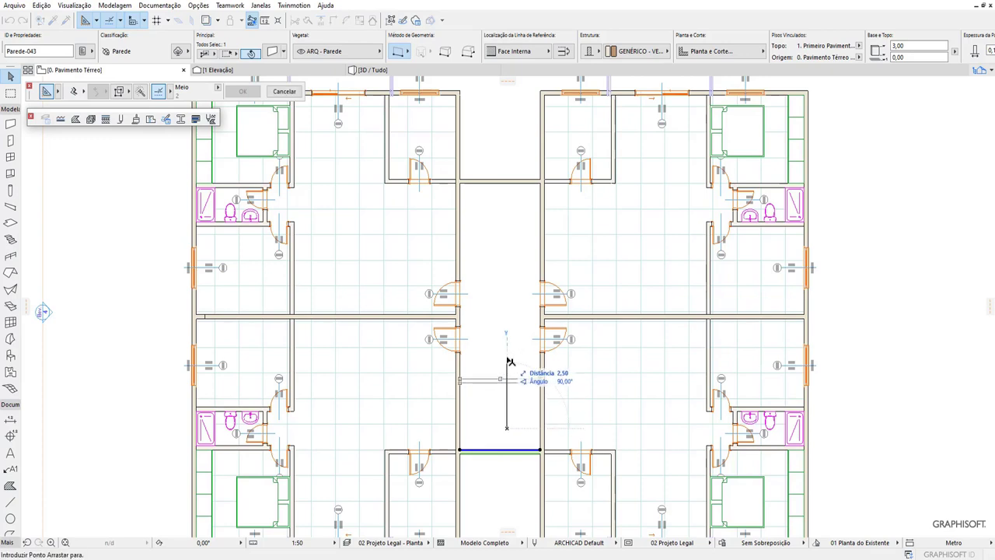
text(2)
key(Return)
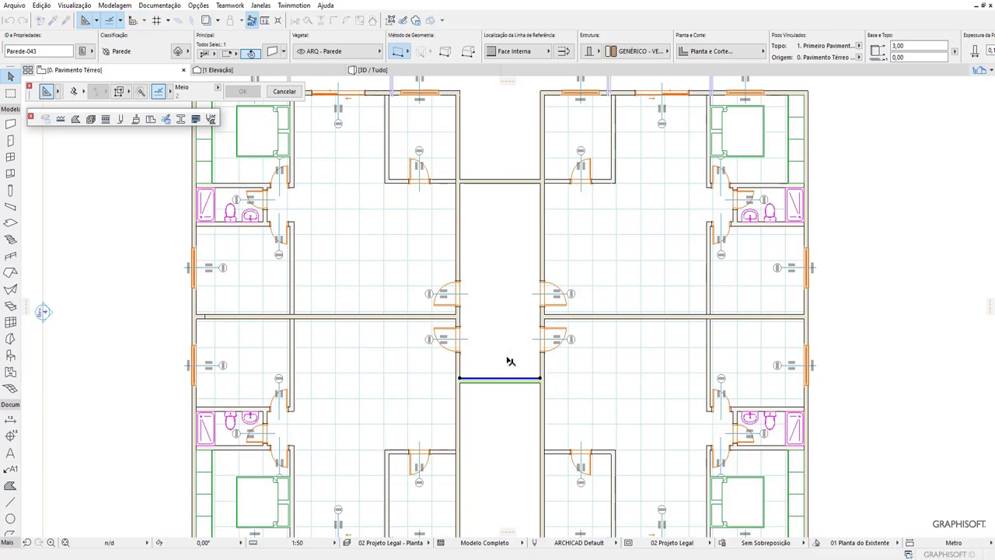
click(144, 322)
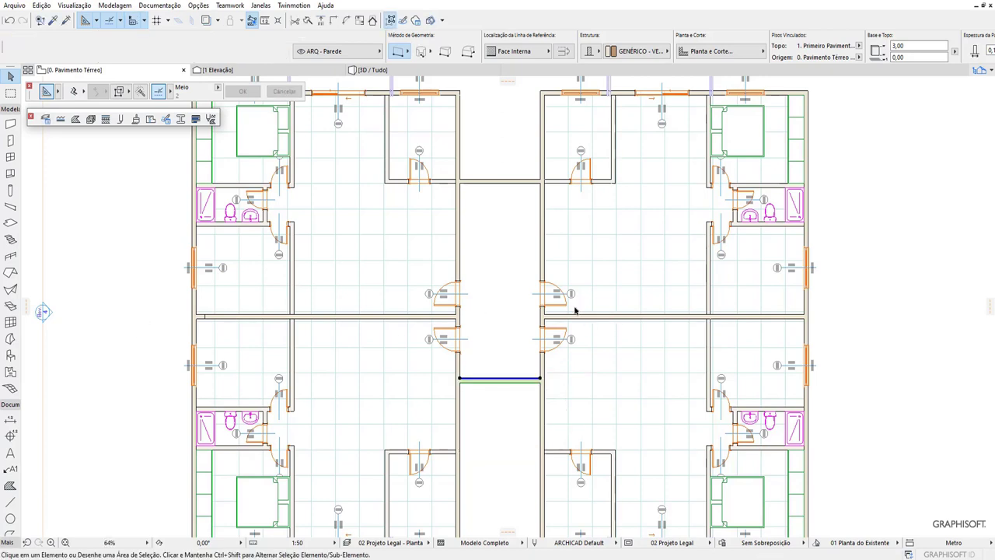
scroll(491, 325, down, 2)
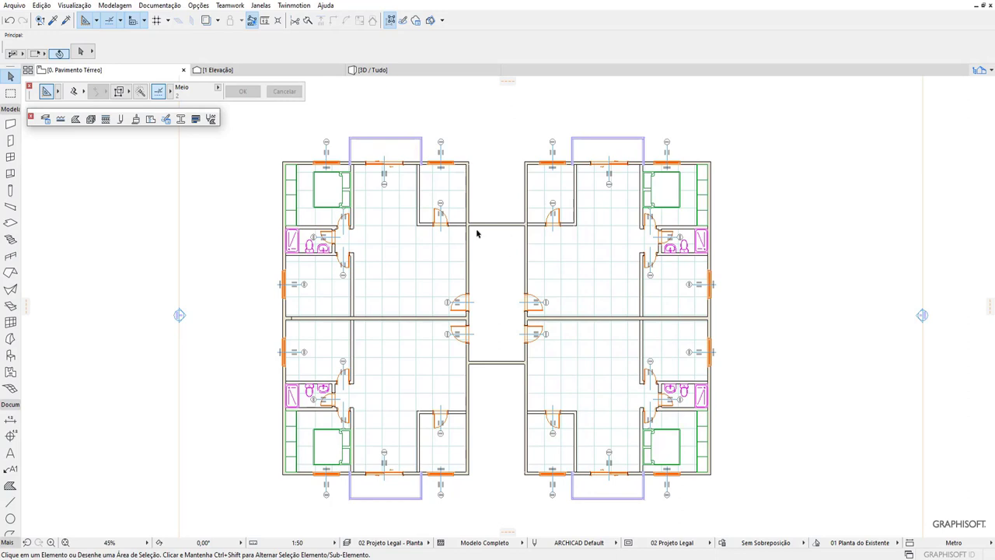
scroll(501, 247, up, 1)
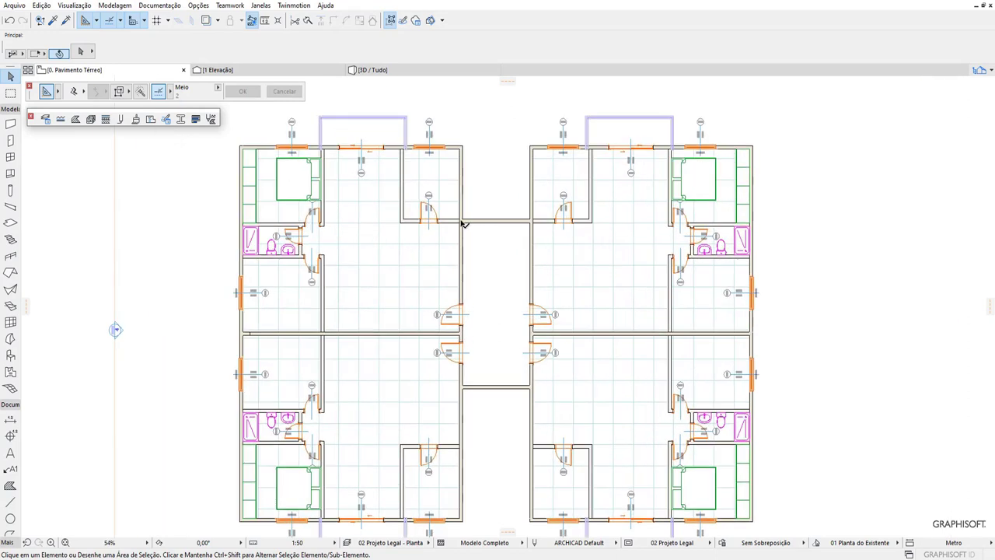
Step: Draw a GEN GENÉRICO - ESTRUTURAL slab rectangle over the central passage
click(14, 225)
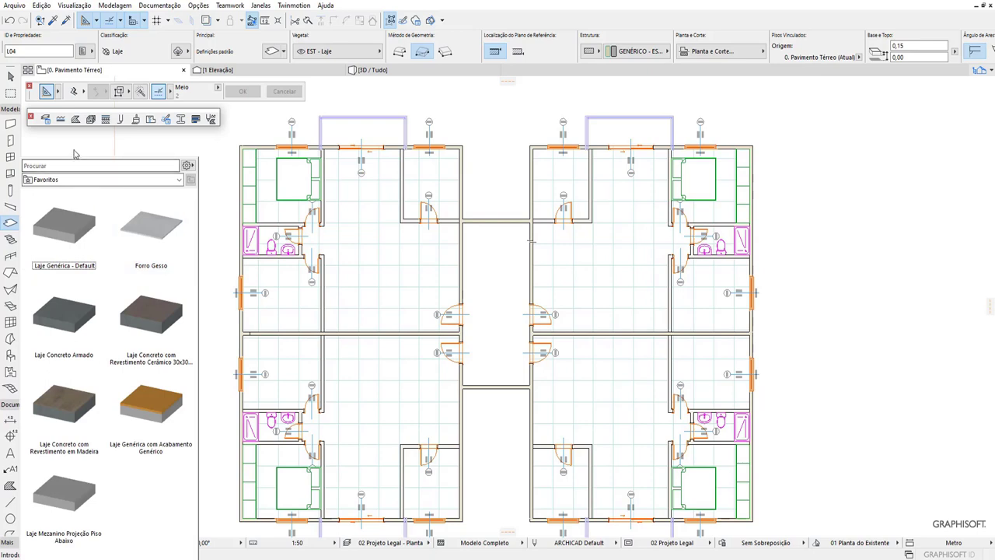
click(638, 51)
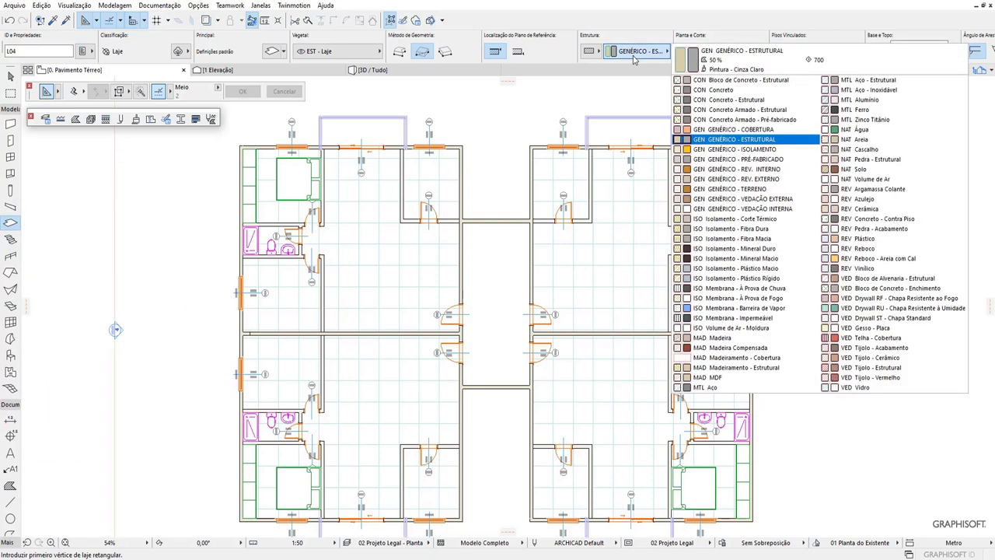
click(766, 139)
scroll(453, 394, up, 3)
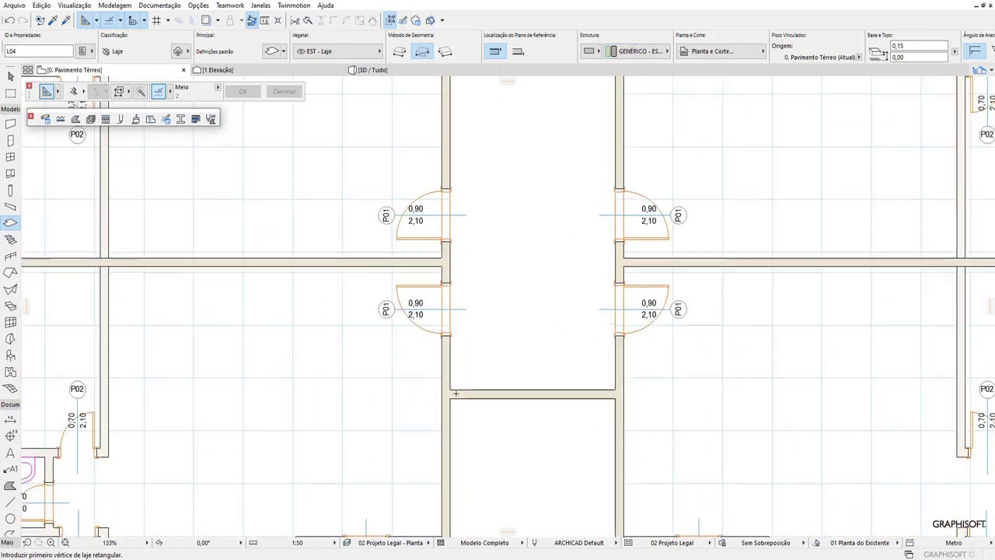
scroll(453, 394, up, 2)
click(452, 386)
scroll(451, 389, down, 2)
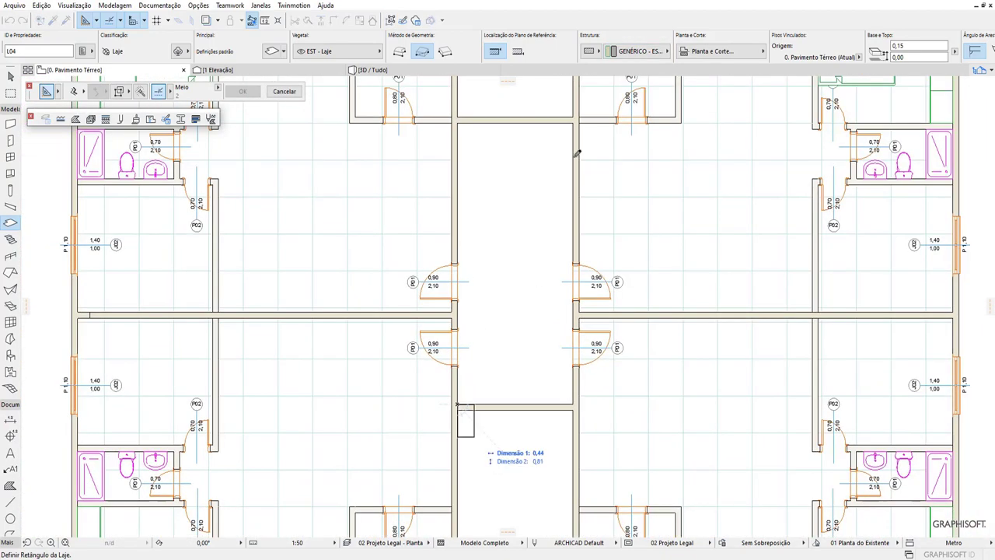
click(575, 119)
Step: Set the passage slab's thickness to 0,12 and its offset to -0,03
click(11, 76)
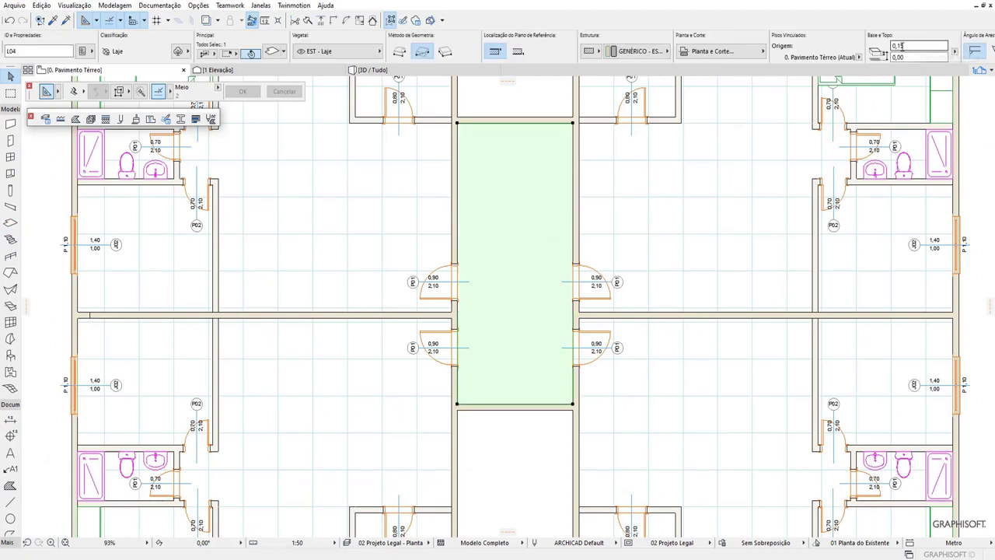
click(933, 45)
click(907, 56)
click(907, 46)
text(0,12)
click(918, 57)
text(3)
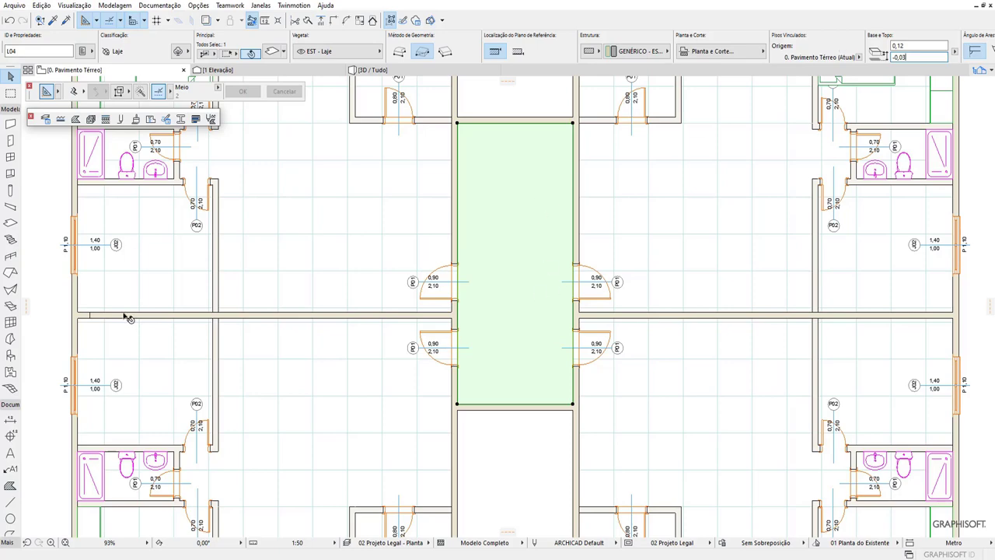
key(Return)
scroll(520, 280, down, 3)
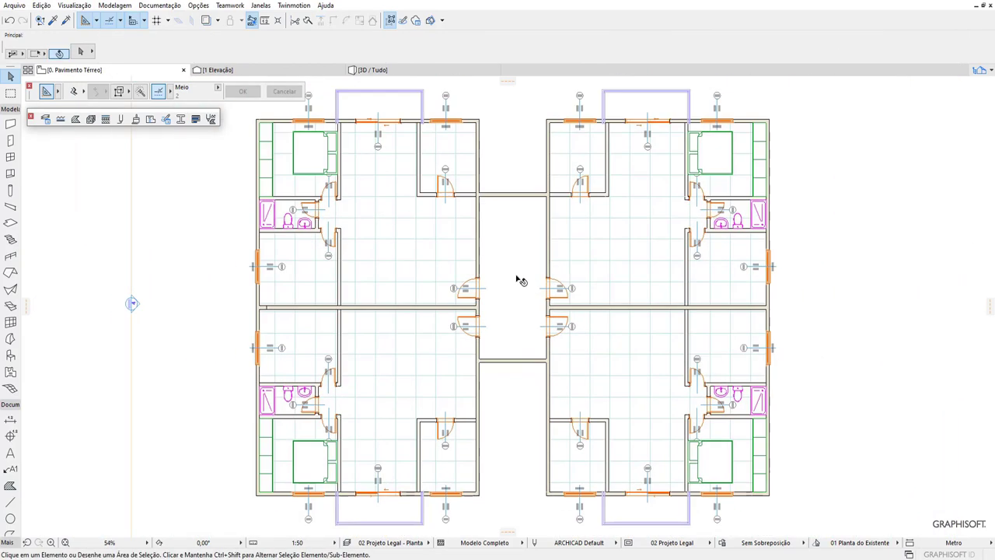
Step: Give the corridor slab a Grelha 60x60 surface fill in its selected-slab settings
right_click(517, 276)
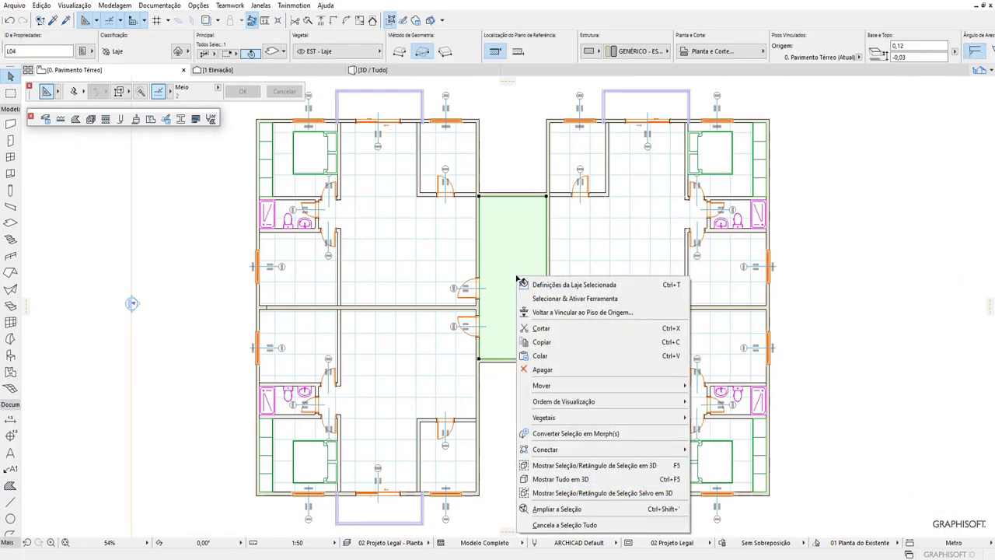
click(558, 275)
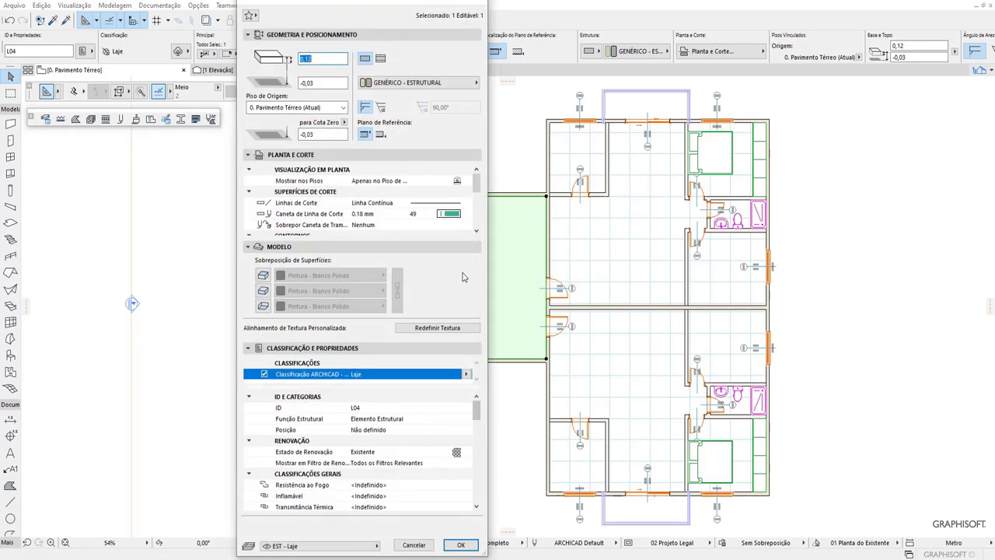
drag(477, 183, 479, 226)
scroll(479, 228, up, 1)
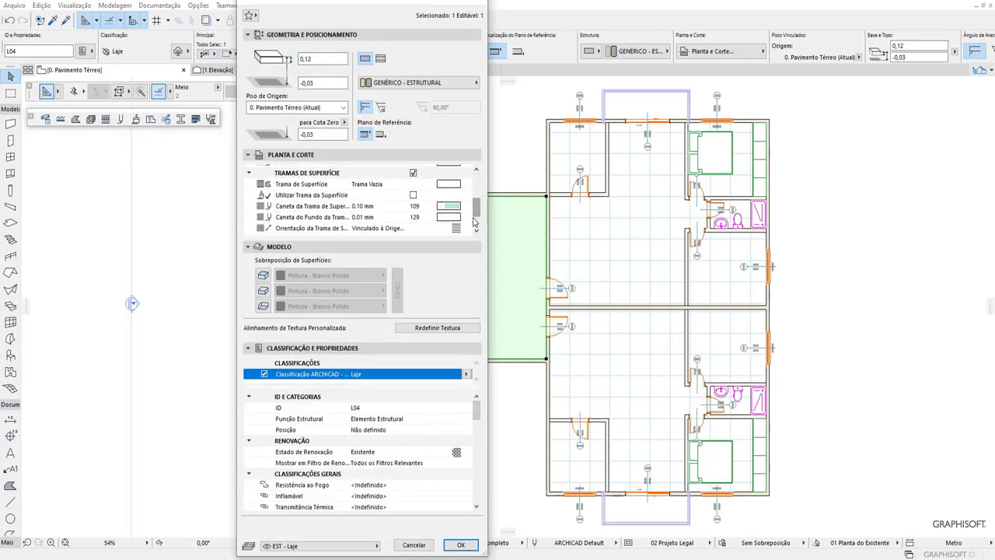
click(451, 211)
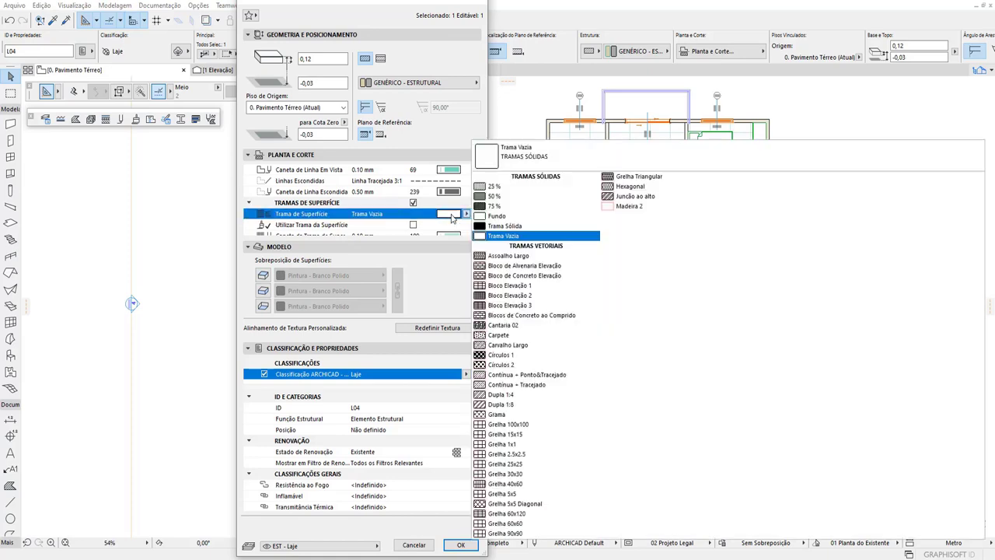
click(517, 525)
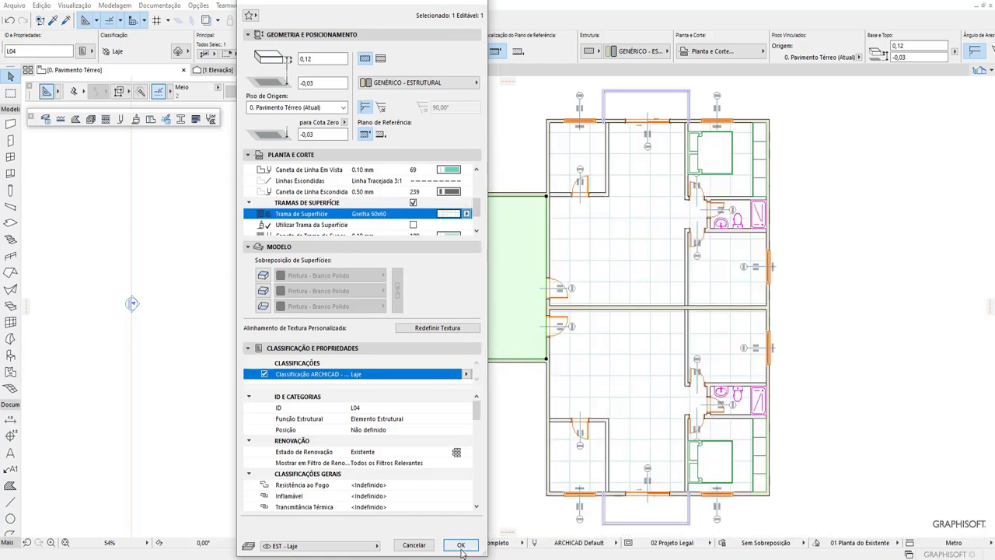
click(461, 545)
scroll(528, 264, up, 3)
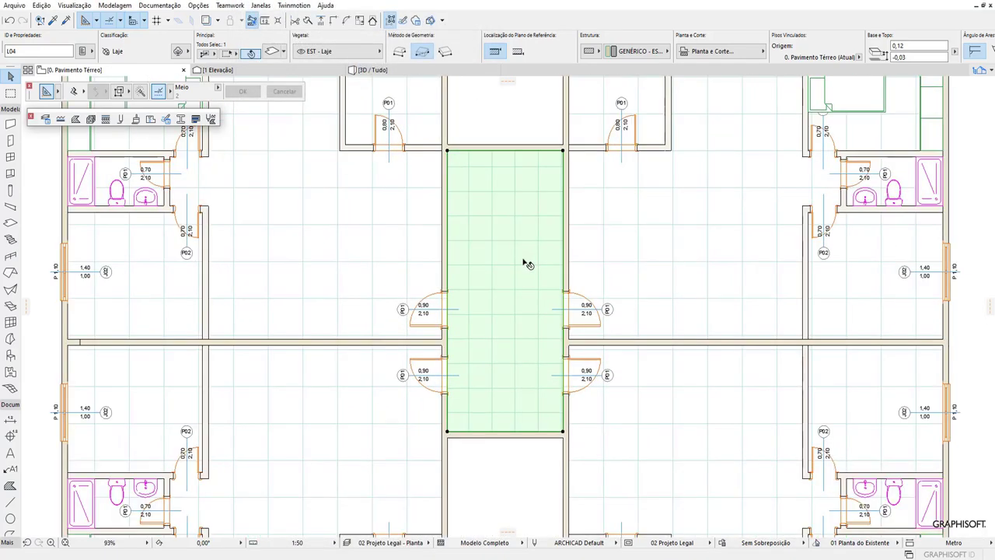
scroll(523, 384, down, 3)
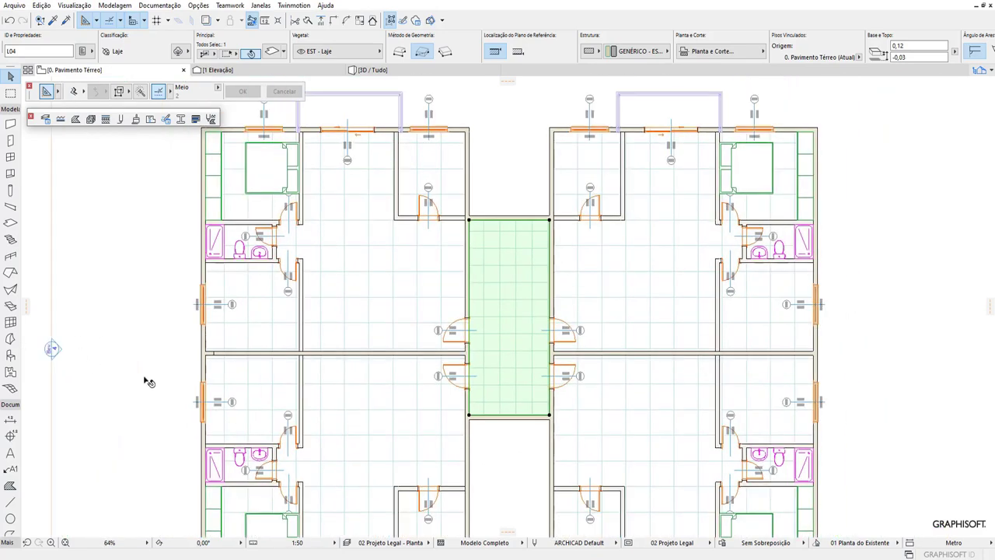
key(Escape)
scroll(544, 311, down, 2)
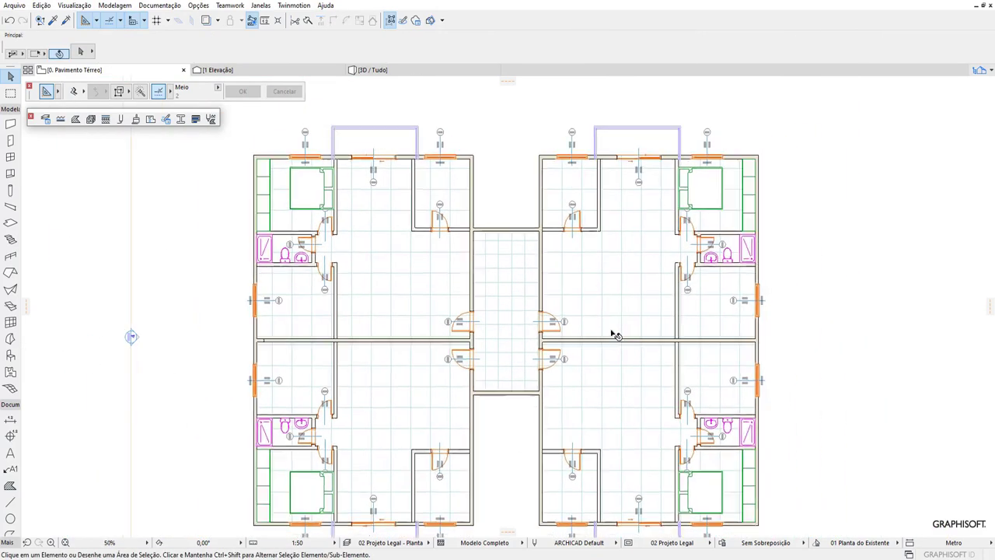
scroll(606, 311, down, 1)
scroll(584, 295, down, 1)
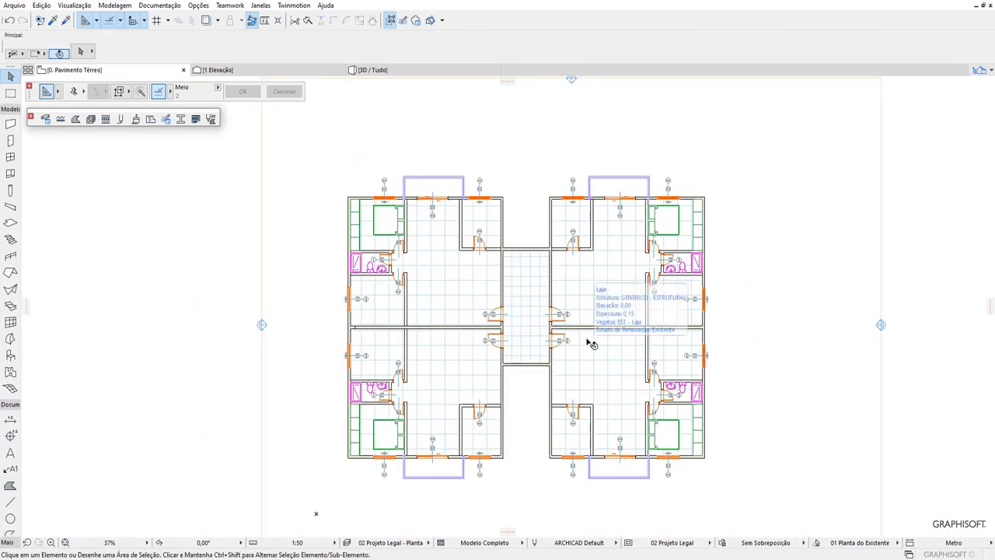
Step: Orbit and zoom around the model in 3D, then return to the 0. Pavimento Térreo plan
key(F3)
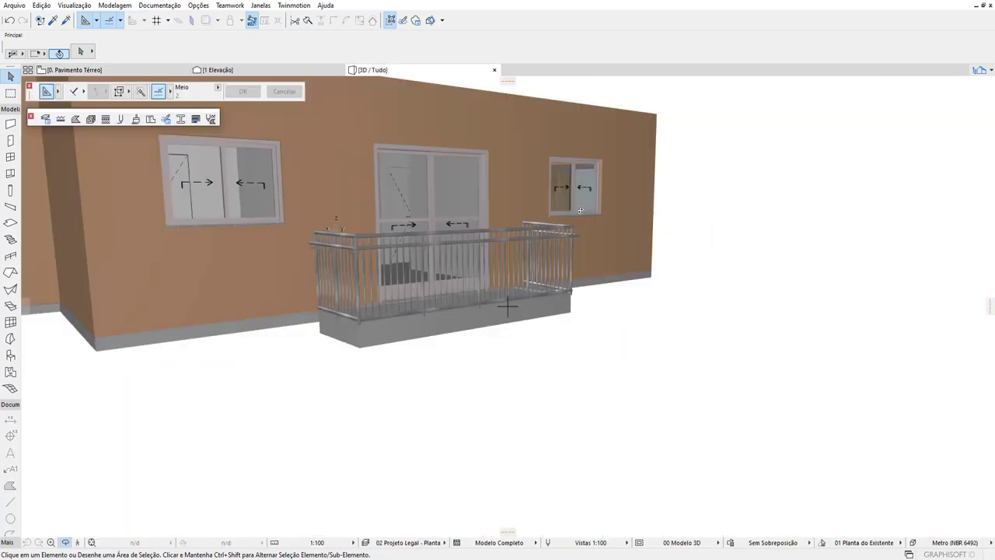
scroll(622, 462, down, 1)
scroll(622, 462, down, 2)
mouse_move(622, 462)
shift+middle_down()
mouse_move(720, 382)
mouse_move(516, 276)
mouse_move(425, 368)
mouse_move(438, 355)
mouse_move(600, 446)
mouse_move(577, 352)
shift+middle_up()
mouse_move(502, 151)
shift+middle_down()
mouse_move(454, 160)
mouse_move(453, 340)
mouse_move(518, 402)
mouse_move(533, 210)
mouse_move(576, 225)
shift+middle_up()
scroll(519, 402, up, 3)
scroll(518, 402, down, 3)
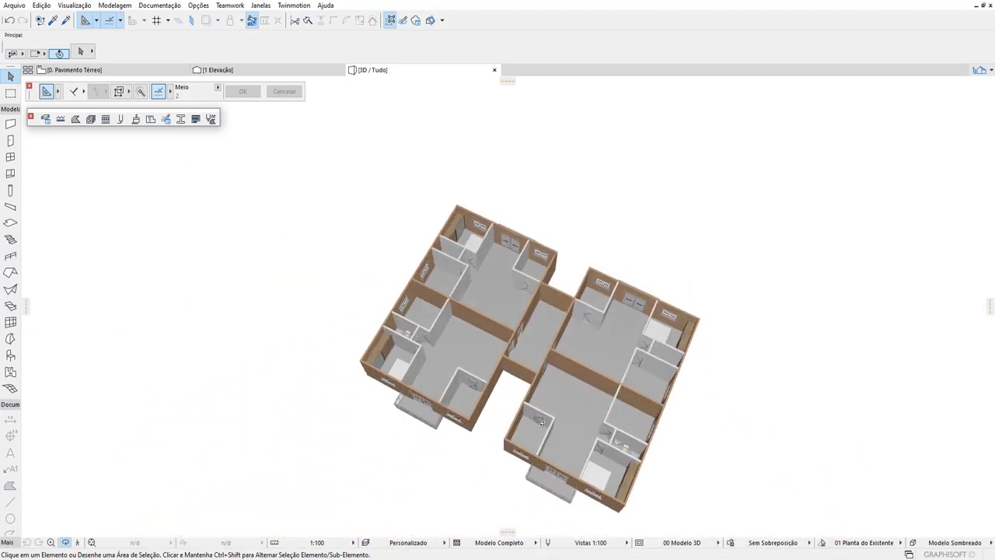
shift+middle_drag(567, 381, 524, 452)
scroll(525, 452, up, 2)
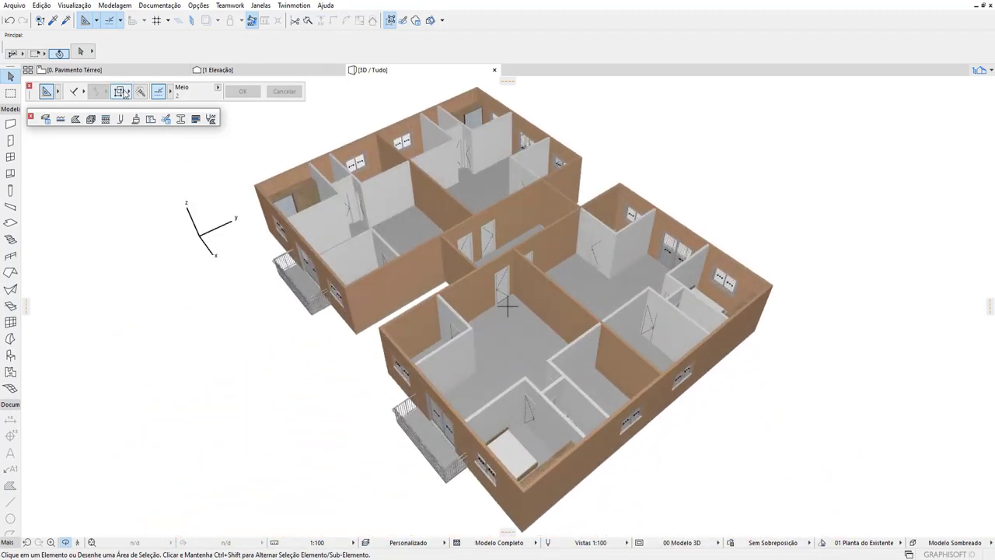
click(156, 71)
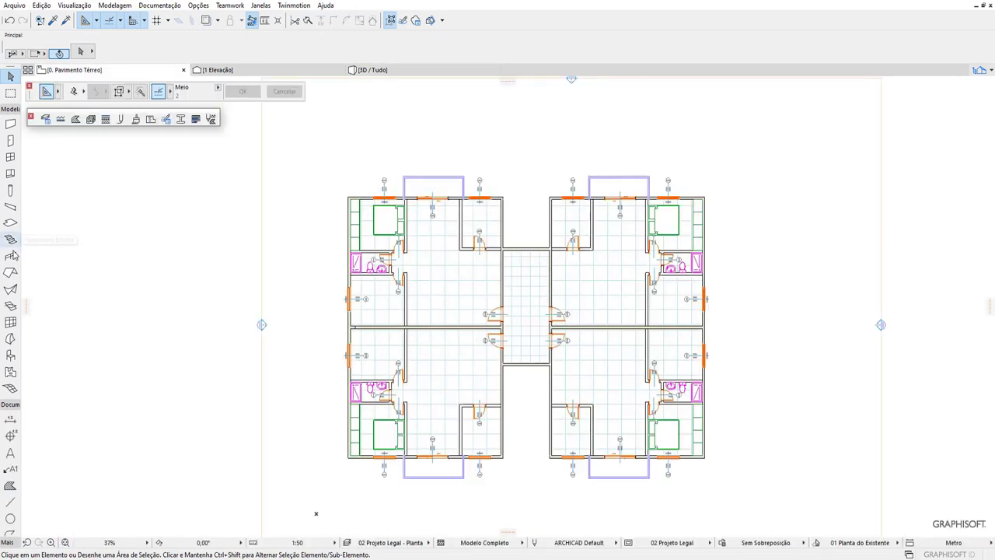
Step: Draw a horizontal line 1,5 across the corridor and a vertical centre line down it
scroll(528, 273, up, 2)
scroll(540, 272, up, 2)
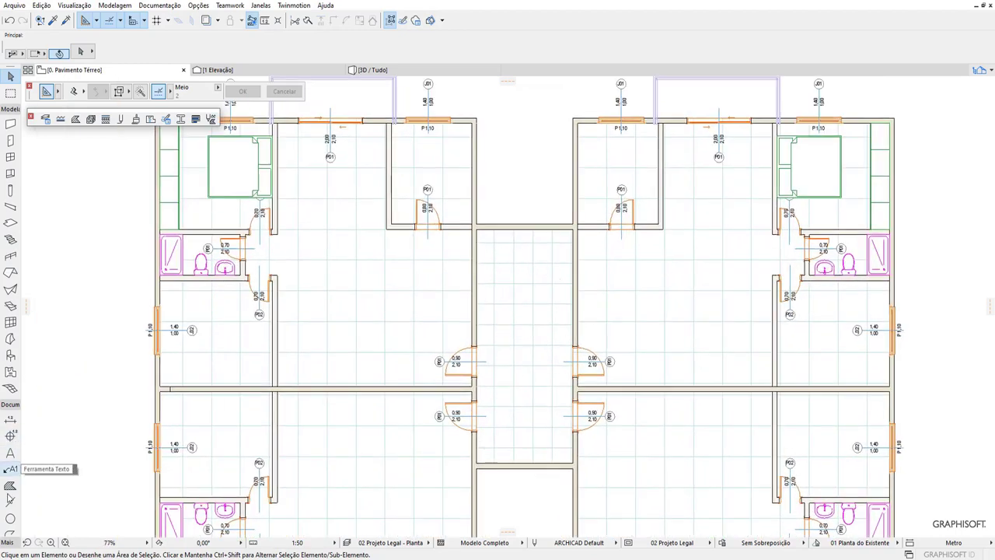
click(13, 501)
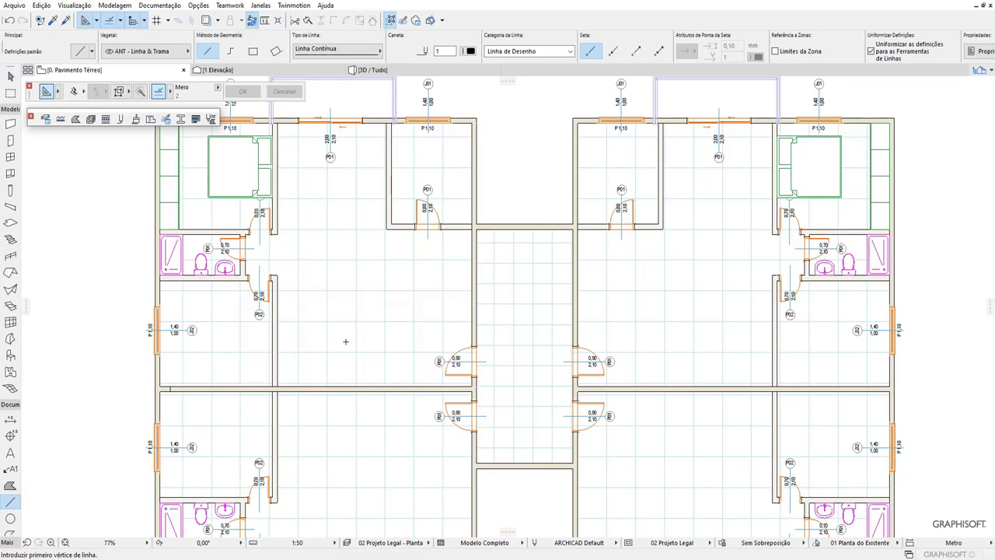
scroll(486, 225, up, 3)
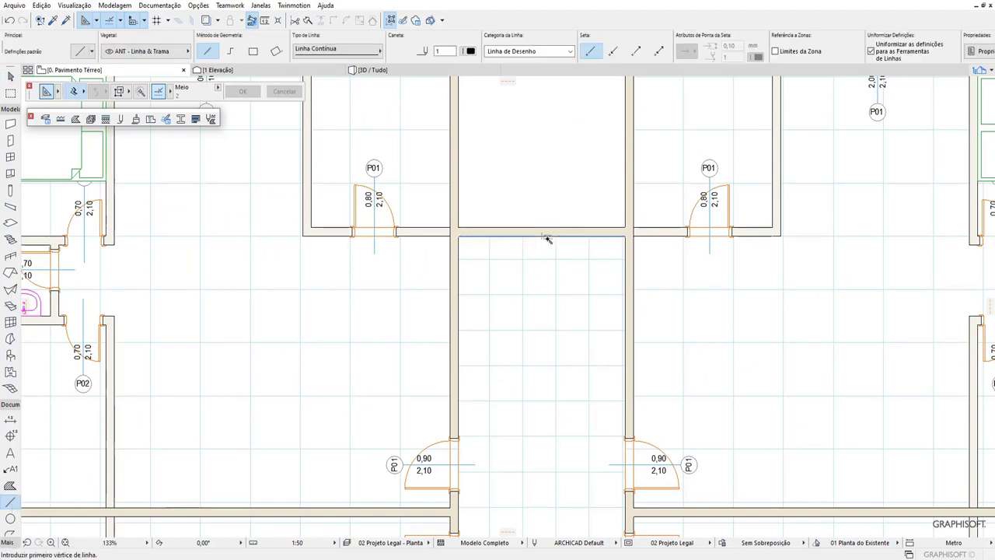
click(547, 236)
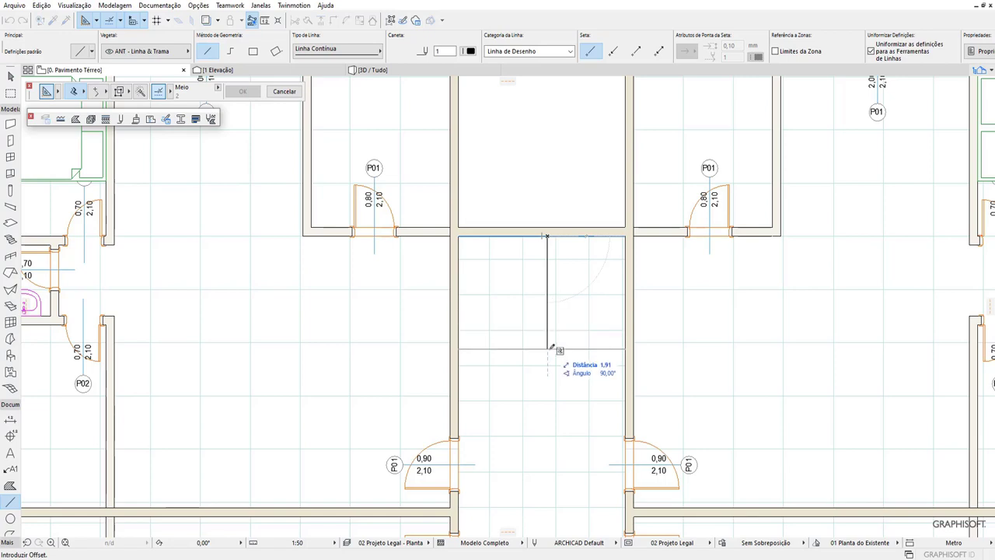
text(1,5)
key(Return)
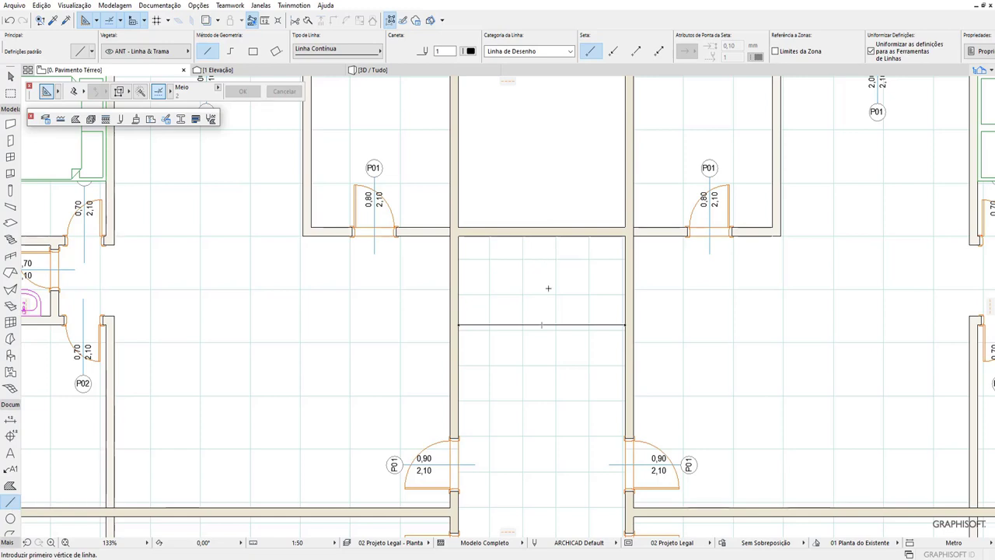
click(541, 234)
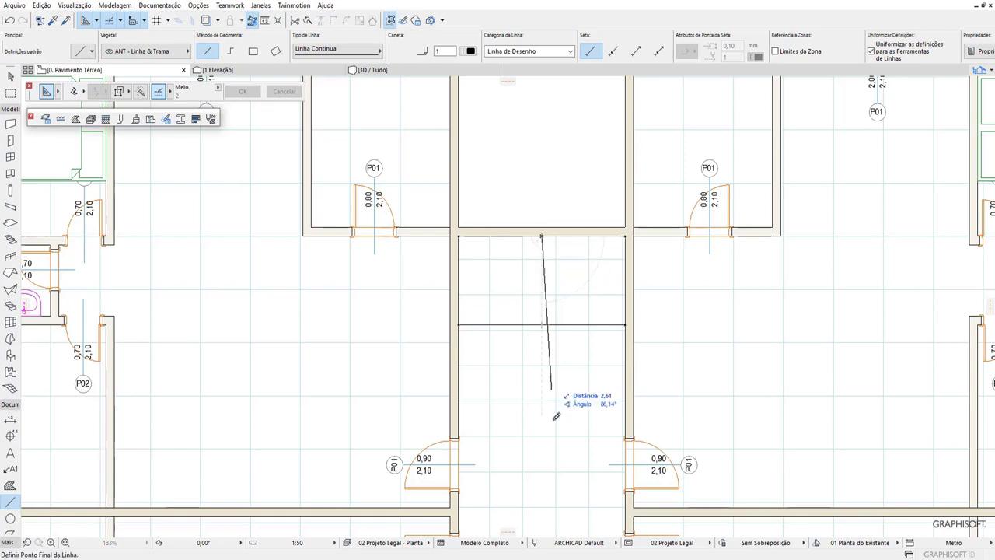
click(543, 471)
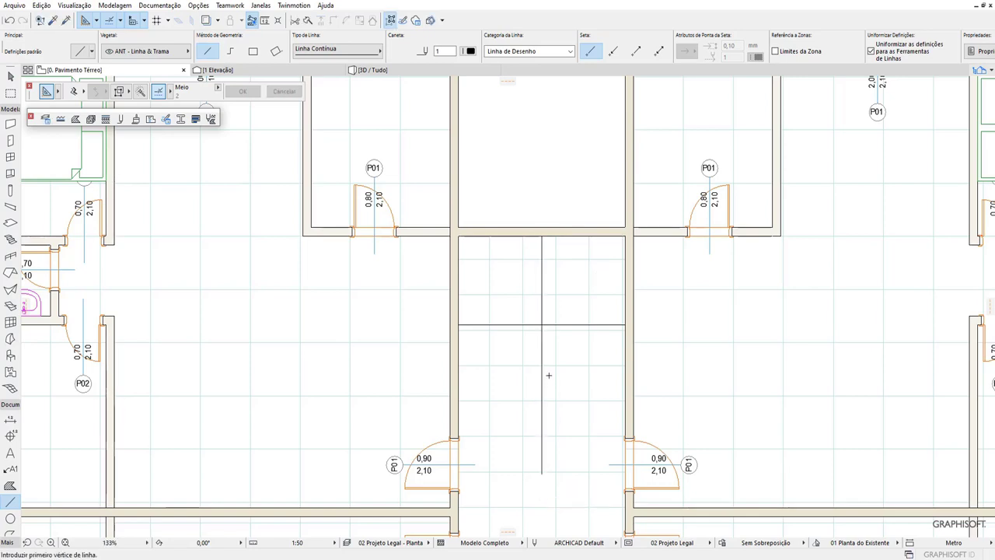
Step: Draw a second horizontal line across the corridor at a distance of 2 from the first
click(11, 76)
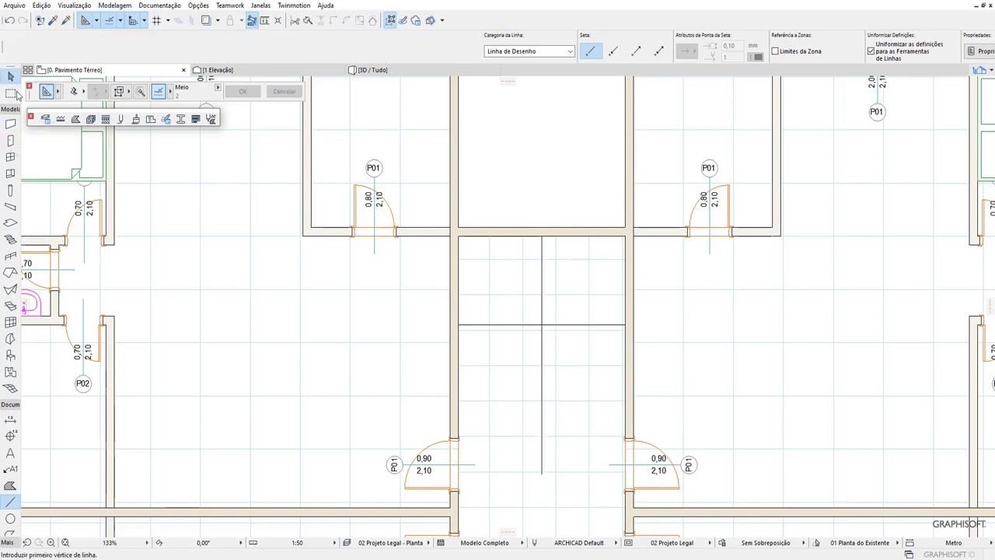
click(535, 327)
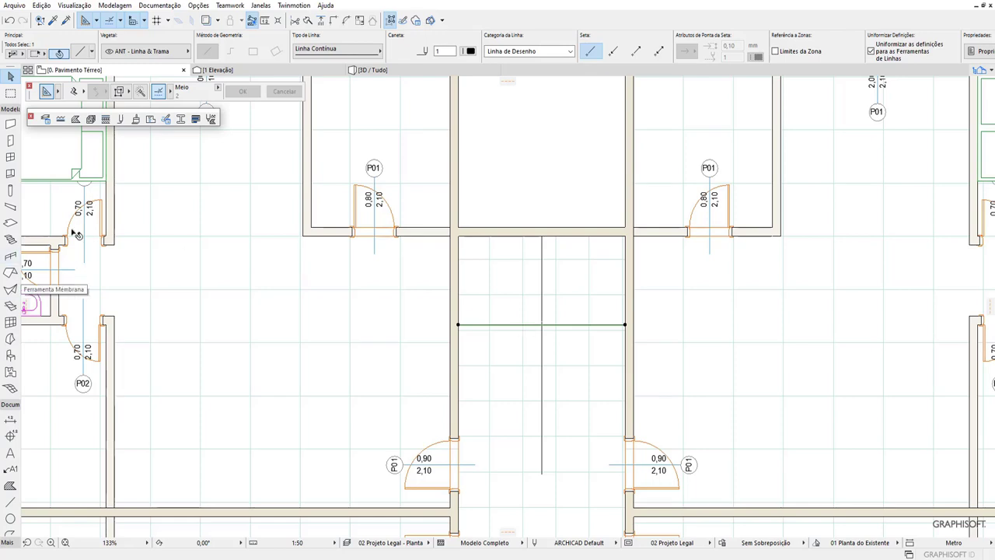
click(73, 91)
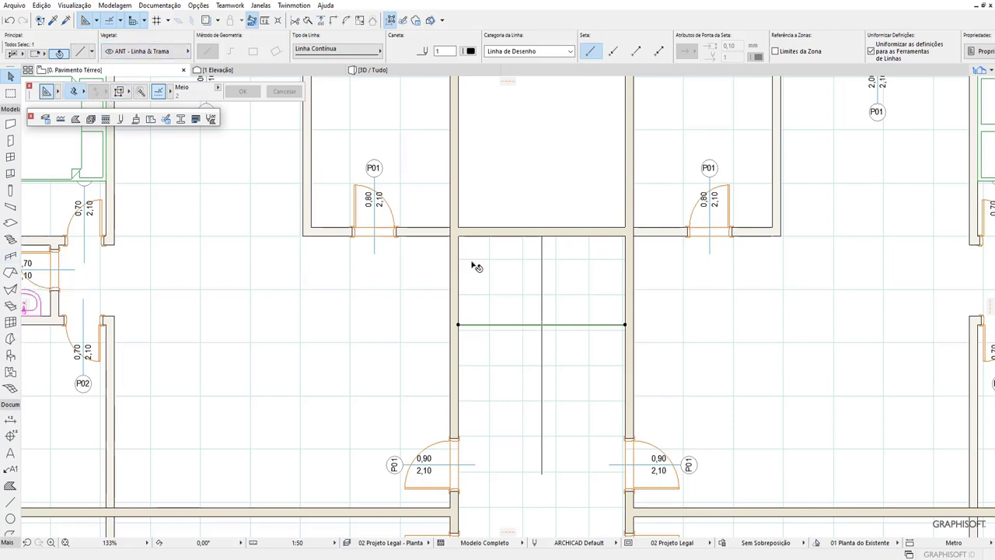
key(Escape)
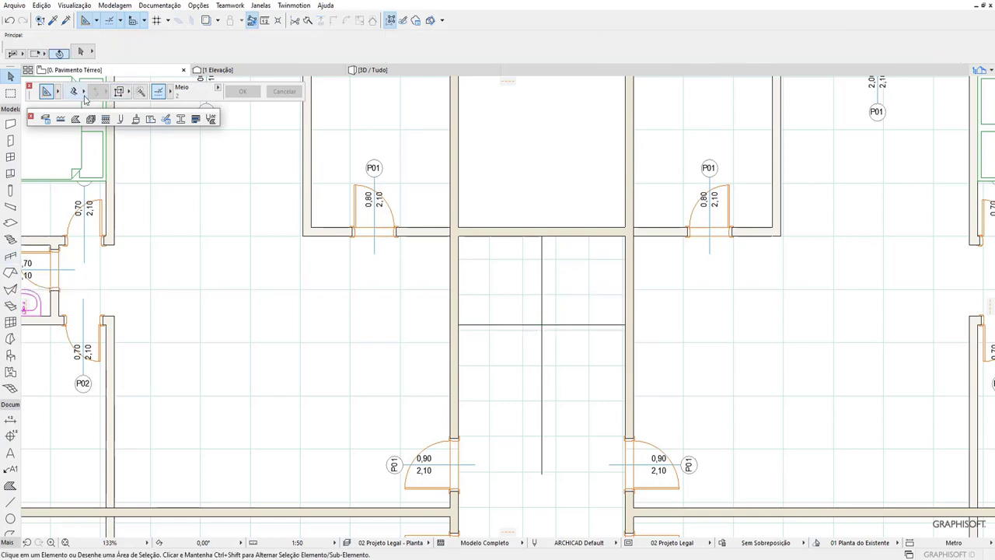
click(10, 504)
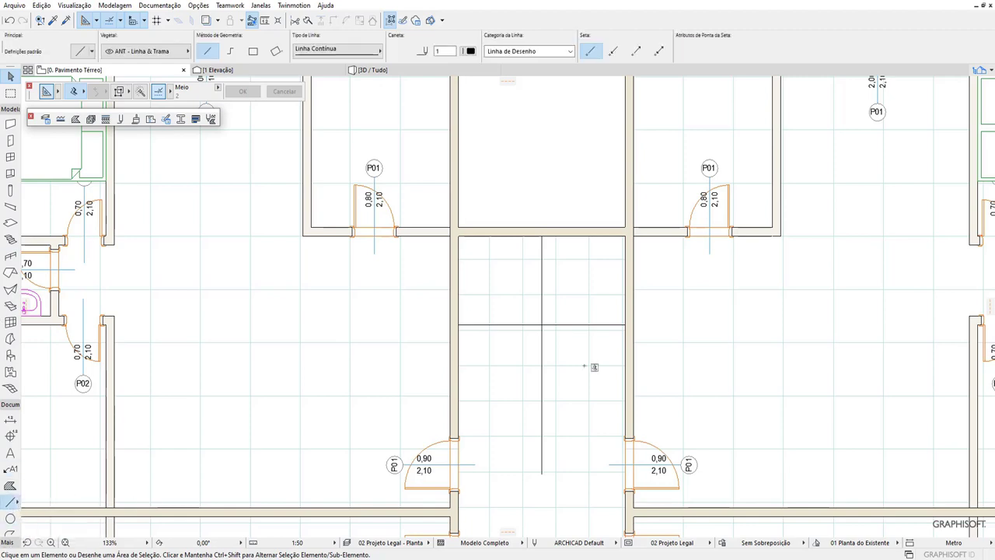
click(523, 326)
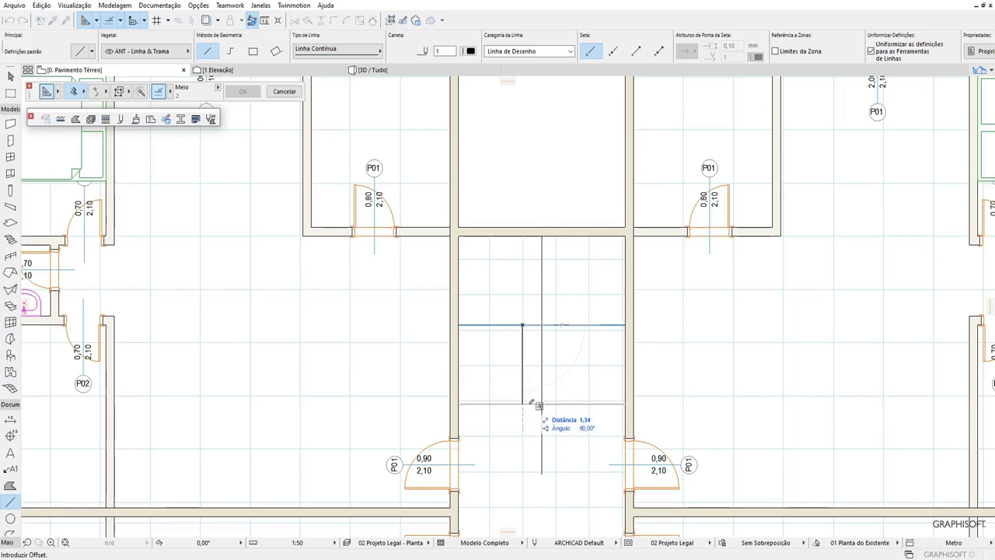
text(2)
key(Return)
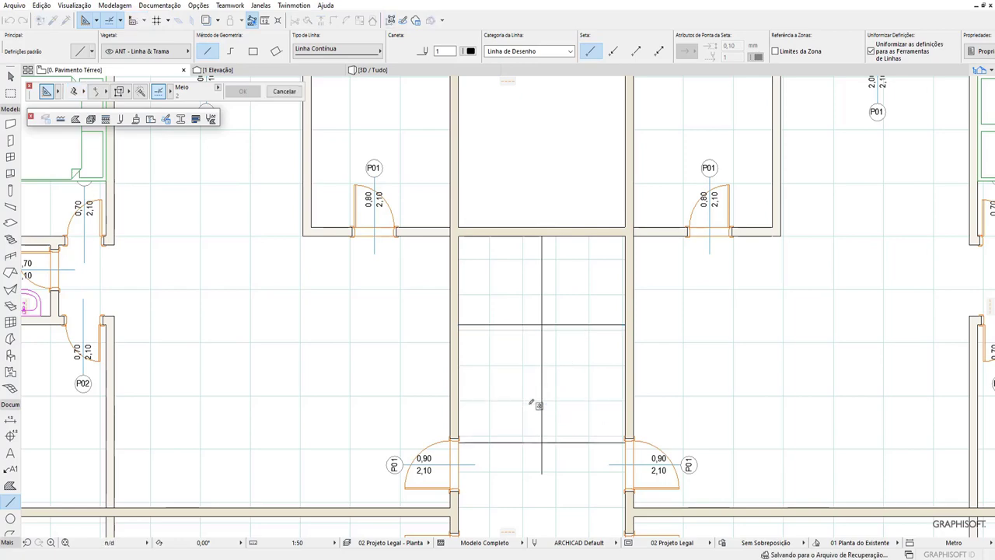
click(10, 76)
middle_drag(539, 235, 525, 204)
Step: Move the corridor's vertical and horizontal stair lines 0,50 upward toward the top wall
click(524, 205)
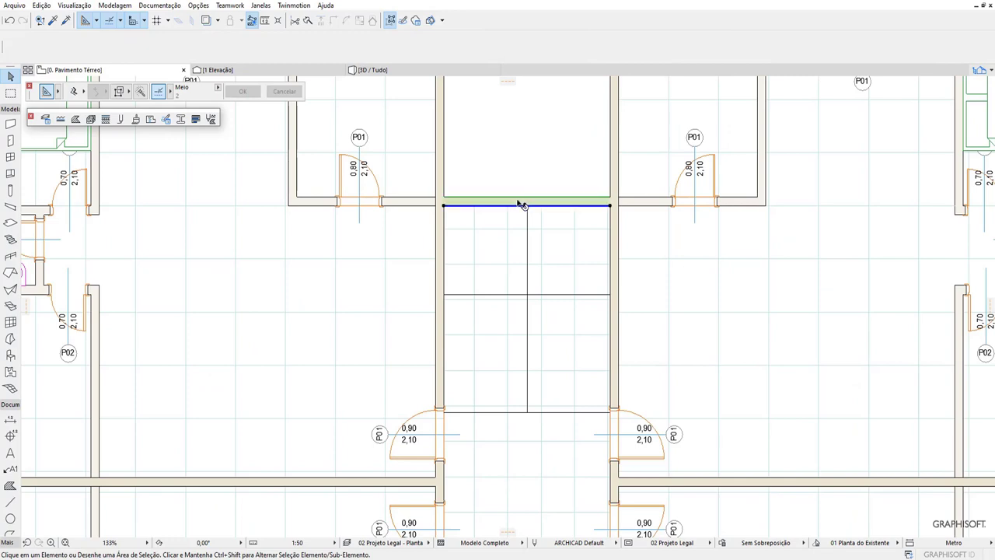
shift+click(528, 267)
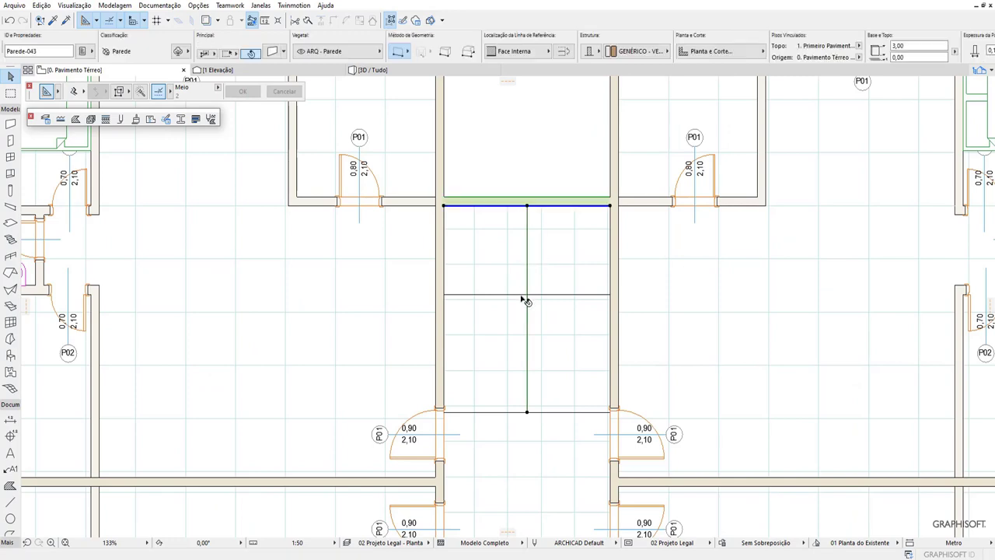
shift+click(523, 296)
shift+click(518, 413)
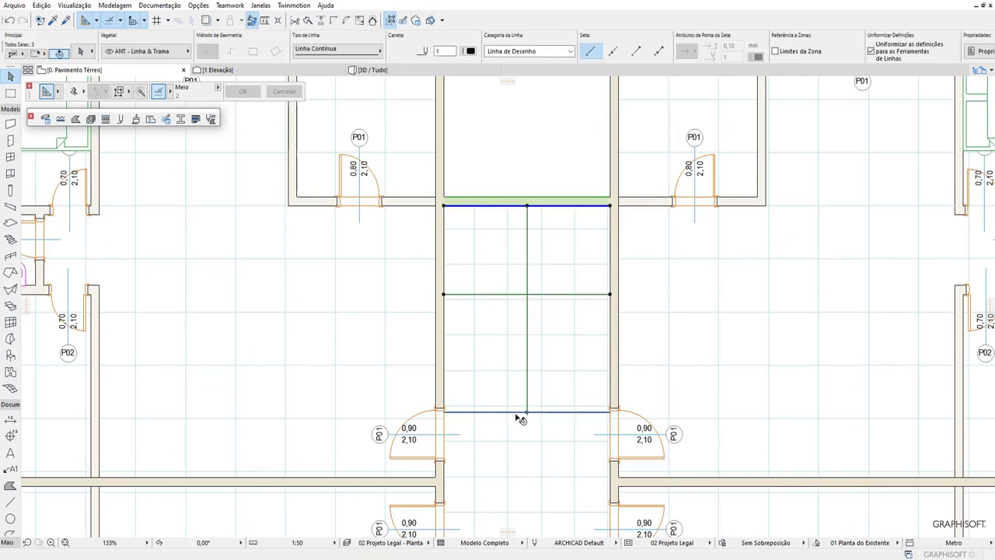
right_click(569, 206)
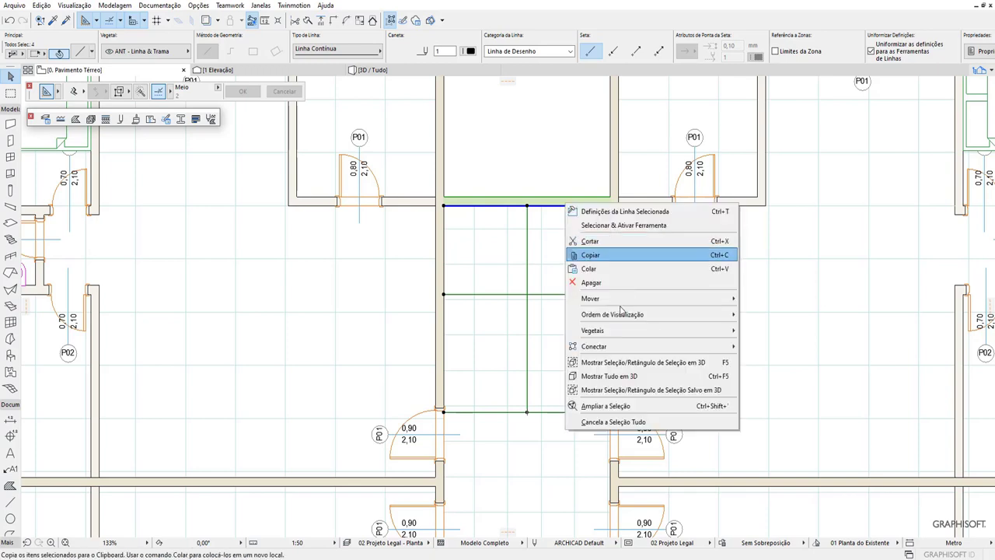
click(769, 299)
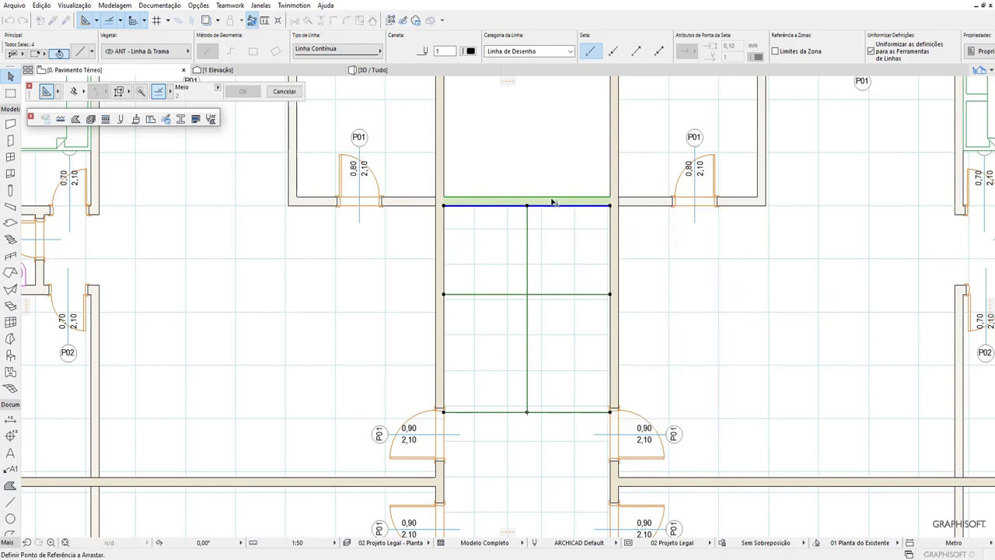
click(552, 200)
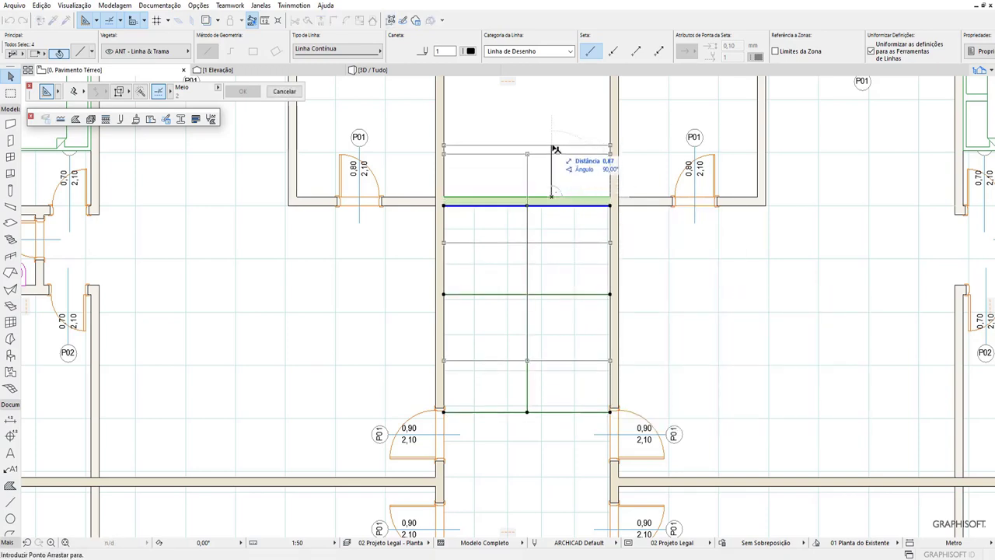
key(Tab)
key(Return)
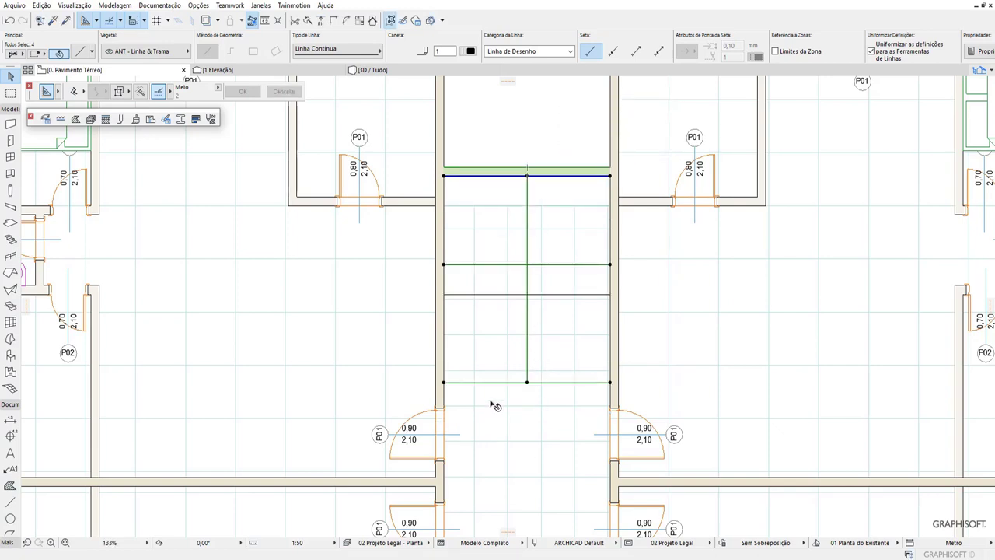
scroll(501, 420, down, 3)
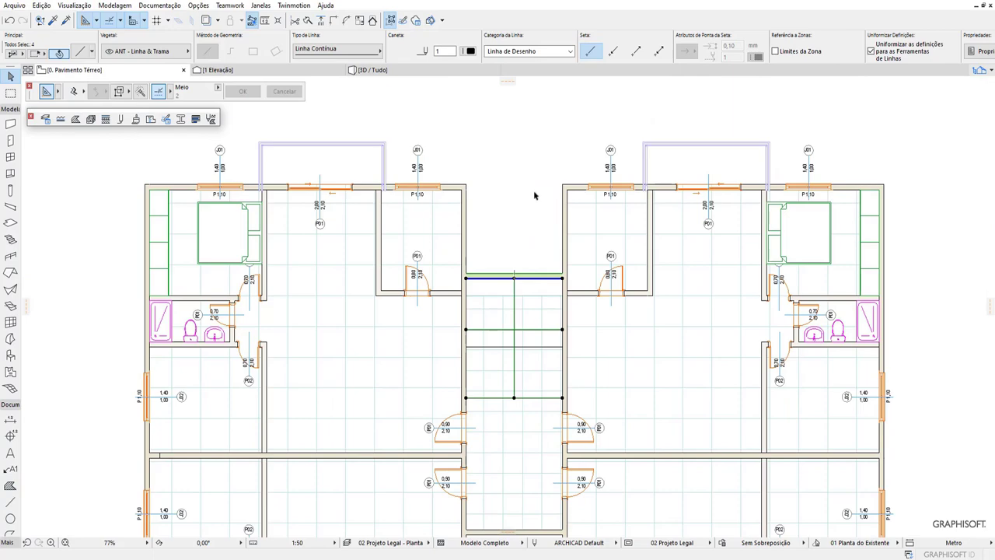
key(Escape)
scroll(544, 308, up, 3)
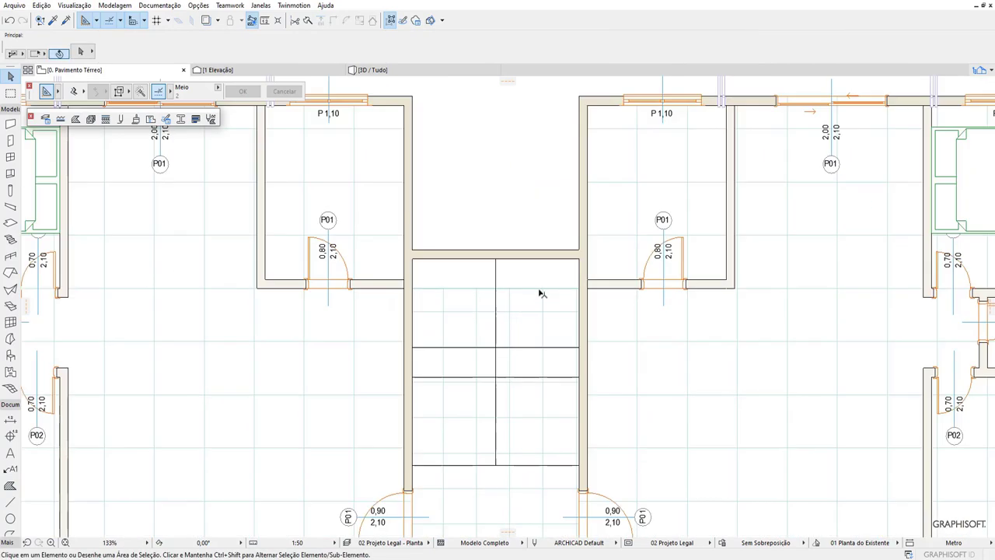
Step: Extend the corridor slab's upper corners up to the top connecting wall
click(578, 288)
click(579, 289)
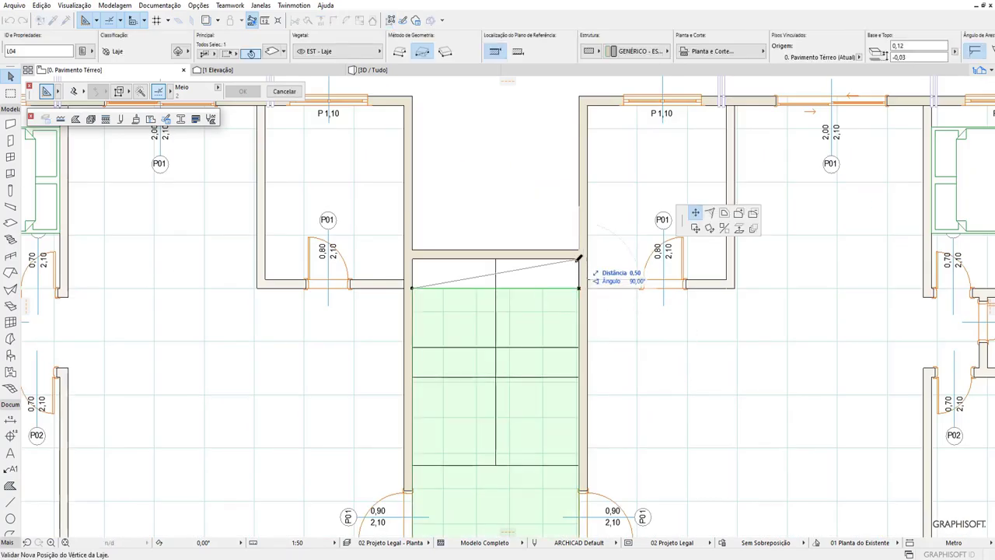
click(578, 258)
click(412, 288)
click(411, 258)
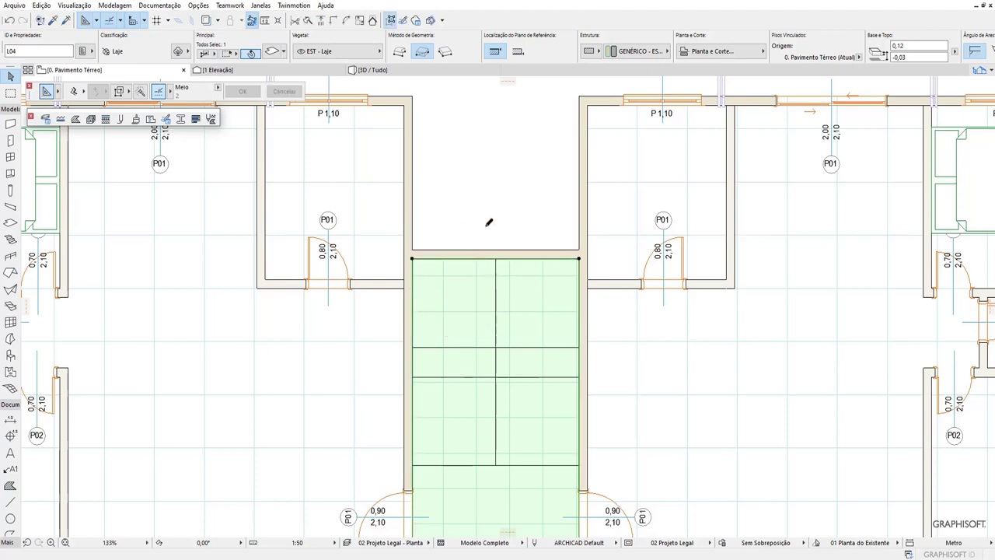
key(Escape)
Step: Delete the lower horizontal line crossing the stairwell
scroll(498, 194, down, 3)
scroll(501, 186, down, 2)
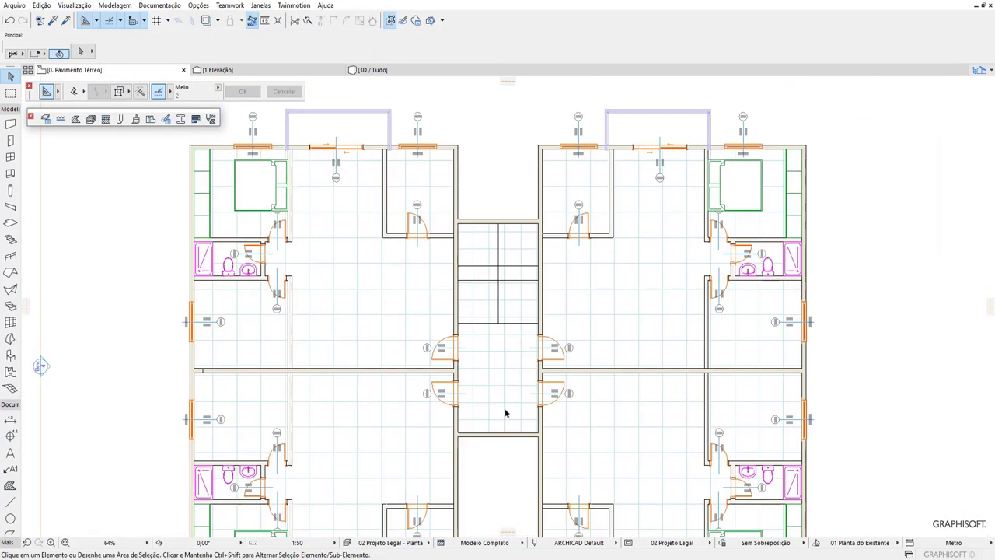
scroll(504, 277, up, 1)
scroll(523, 274, up, 2)
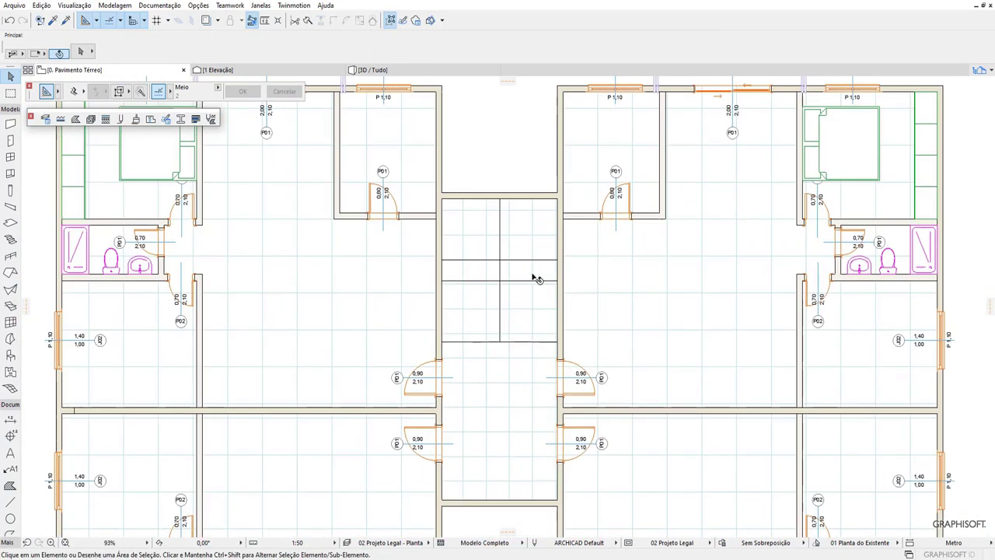
scroll(535, 276, up, 3)
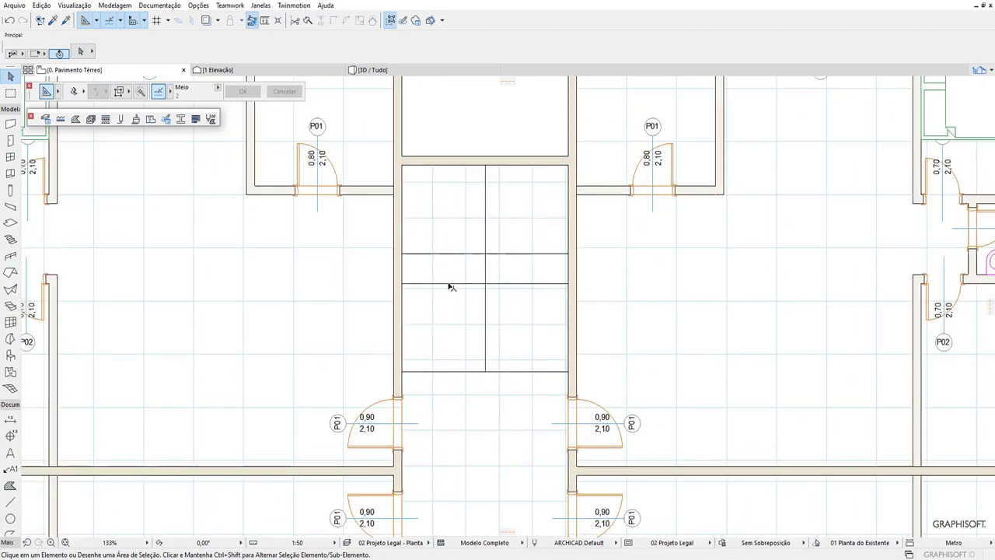
click(451, 284)
mouse_move(451, 285)
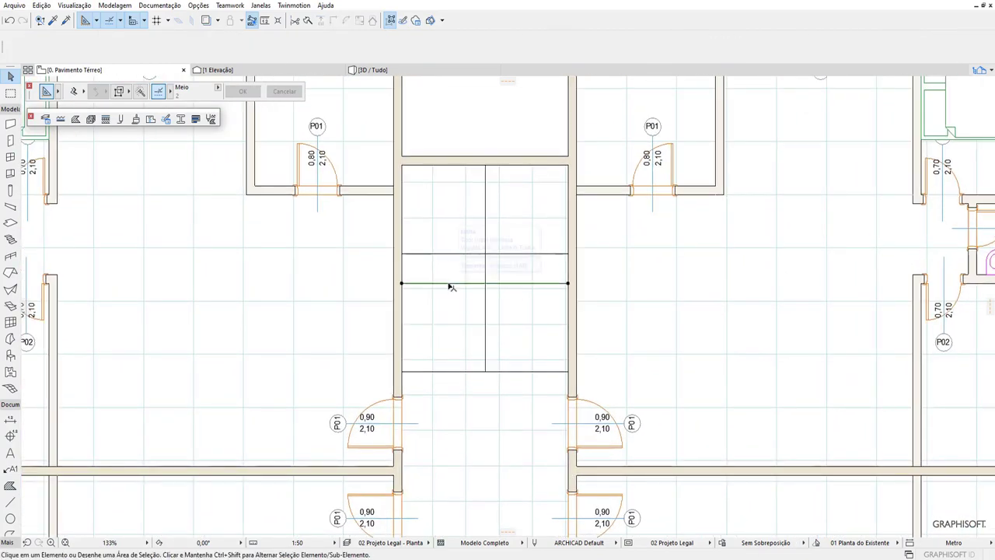
key(Delete)
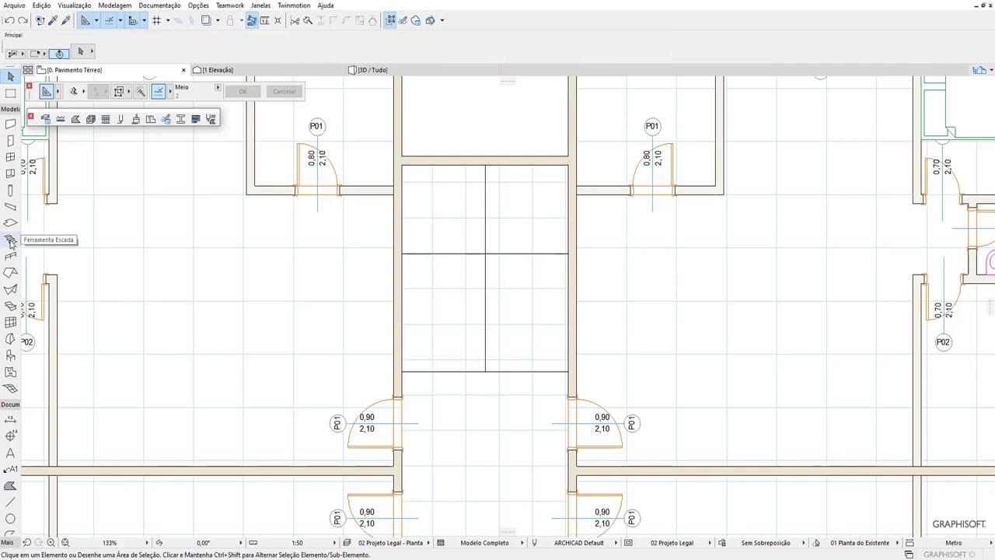
Step: Load the 'Escada em Concreto c/ proteção de bocel e dreno' stair favorite at 1,50 width
click(11, 242)
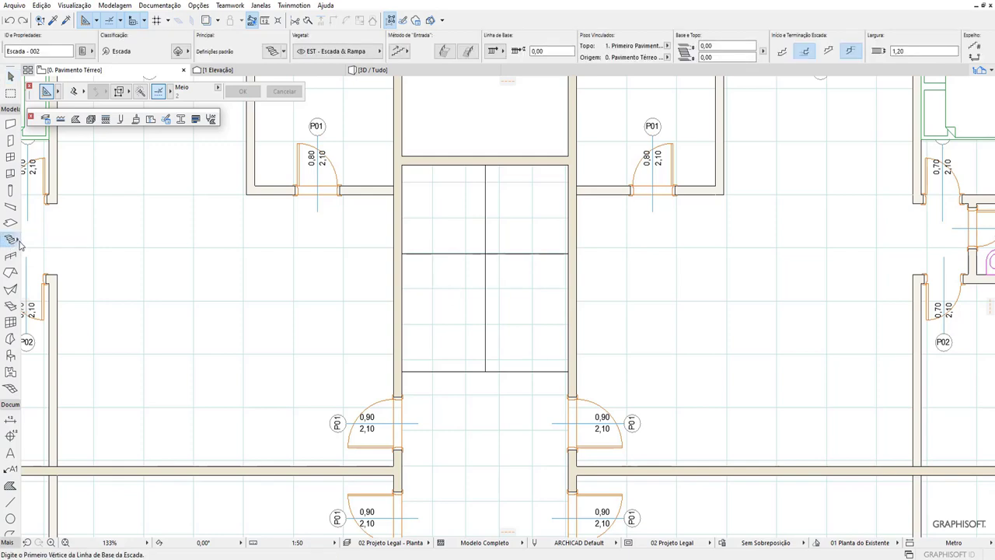
right_click(20, 244)
click(154, 228)
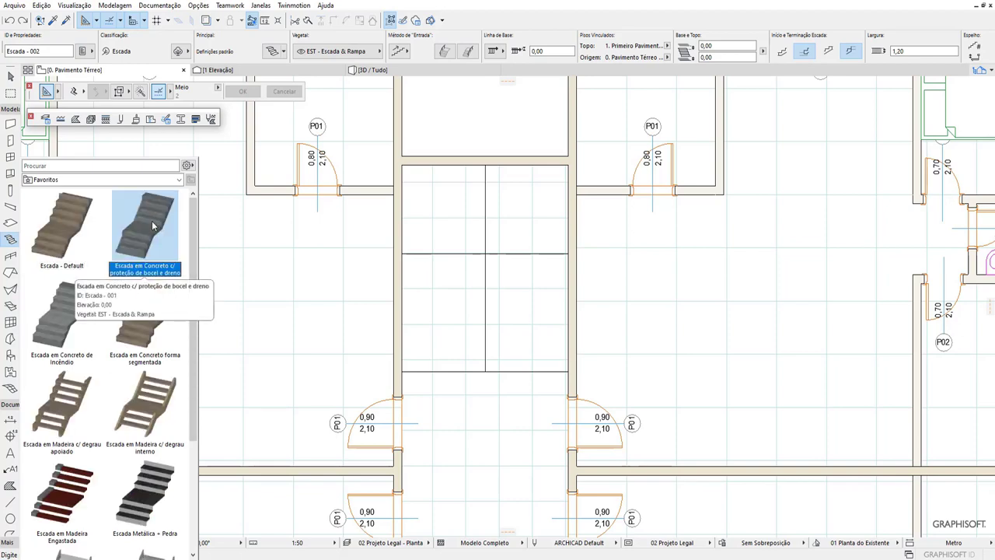
double_click(154, 227)
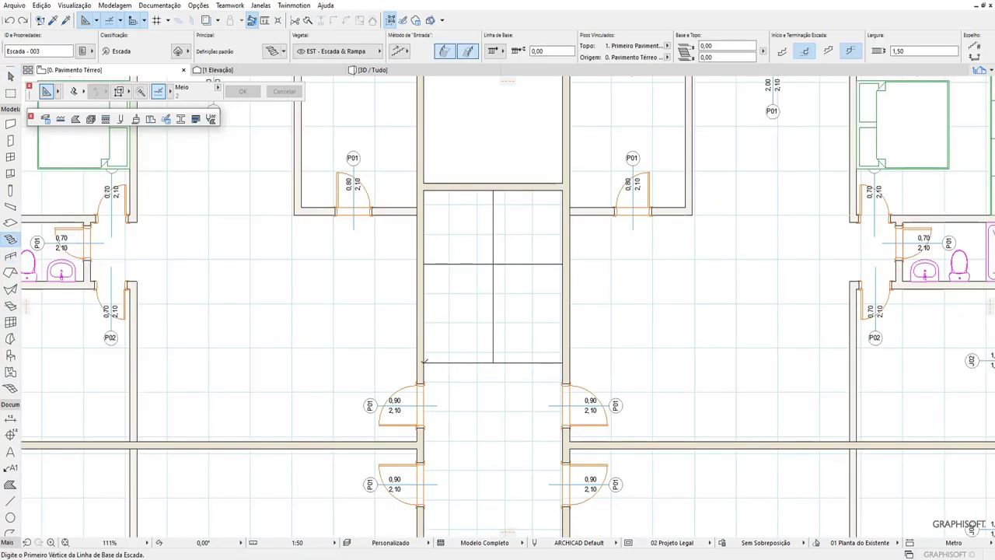
Step: Place a U-shaped two-flight concrete stair with 17 risers across the stairwell corners
click(425, 361)
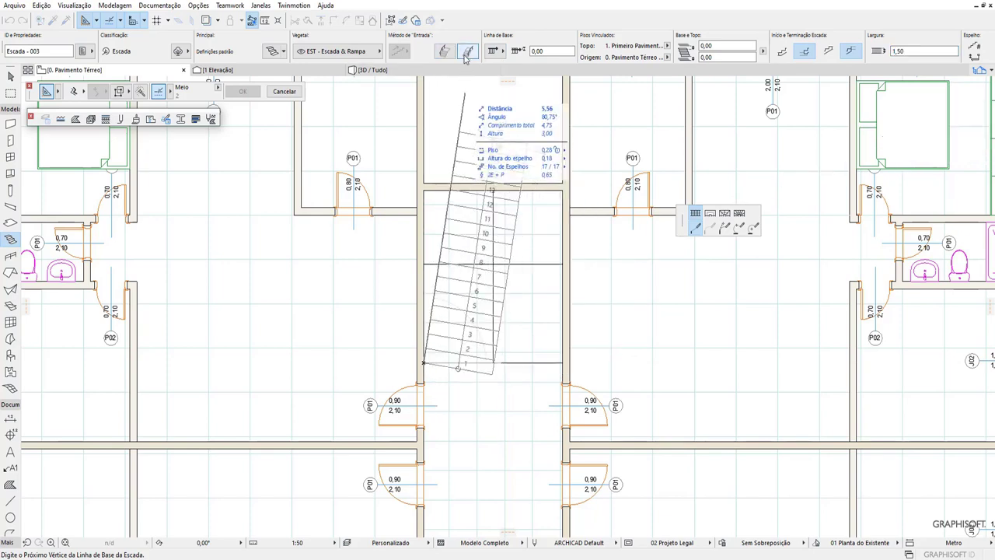
click(446, 51)
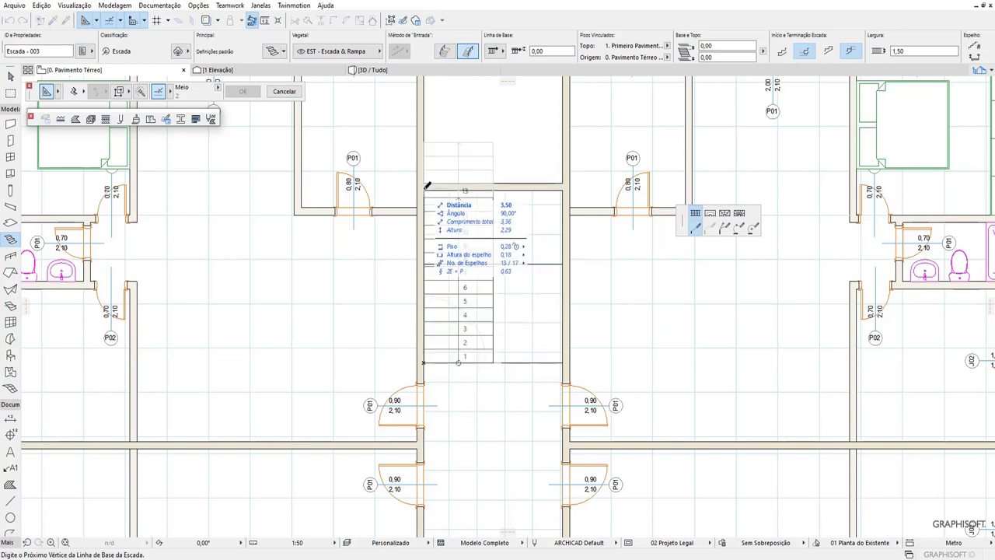
click(426, 187)
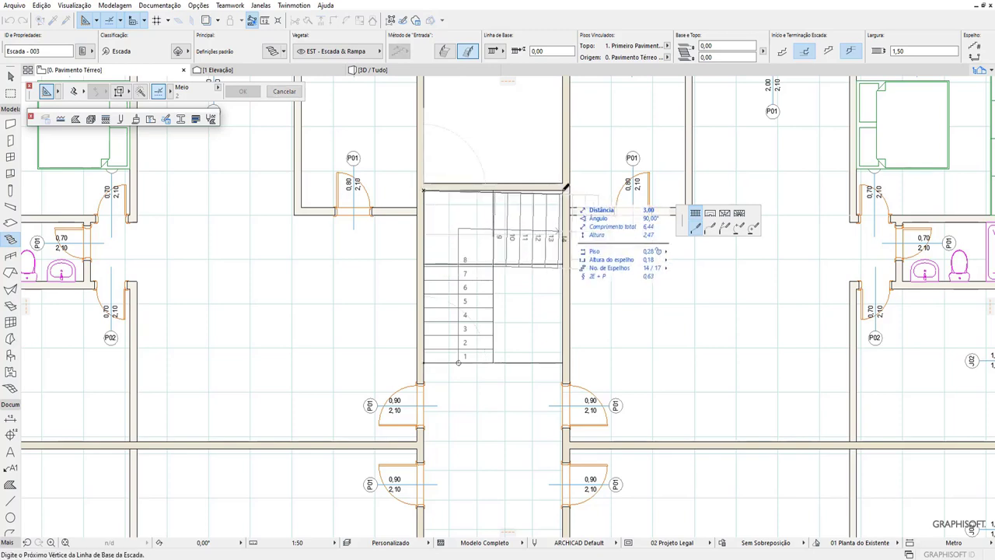
click(565, 187)
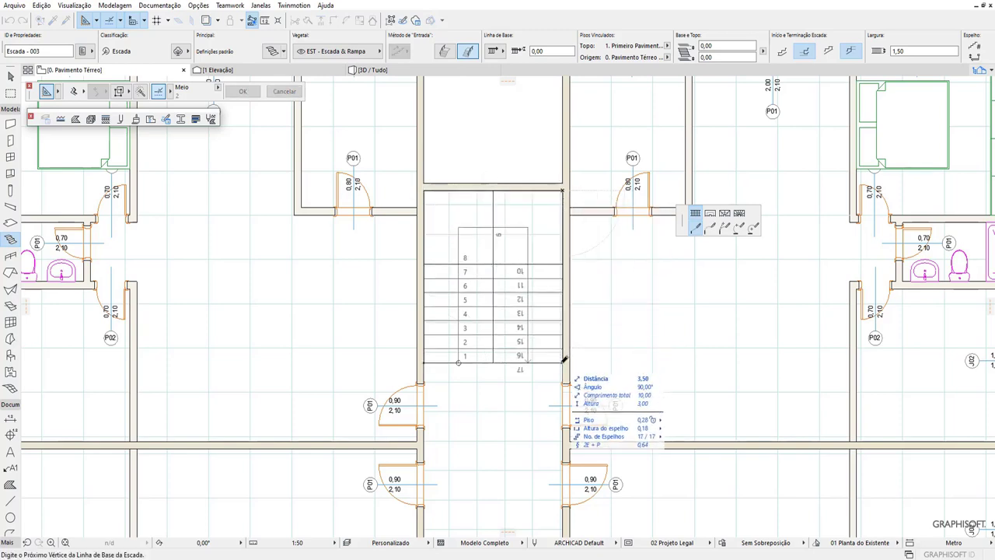
double_click(565, 360)
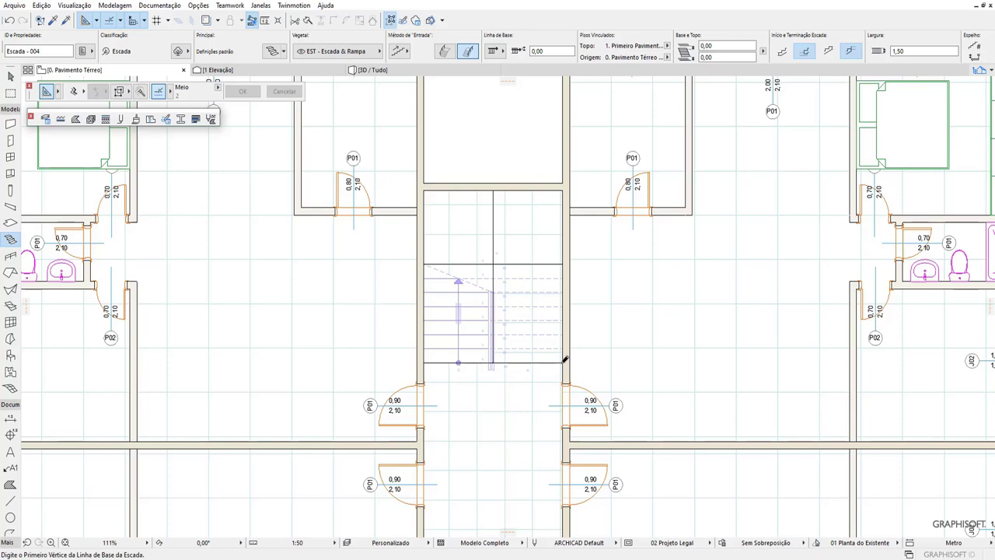
key(F3)
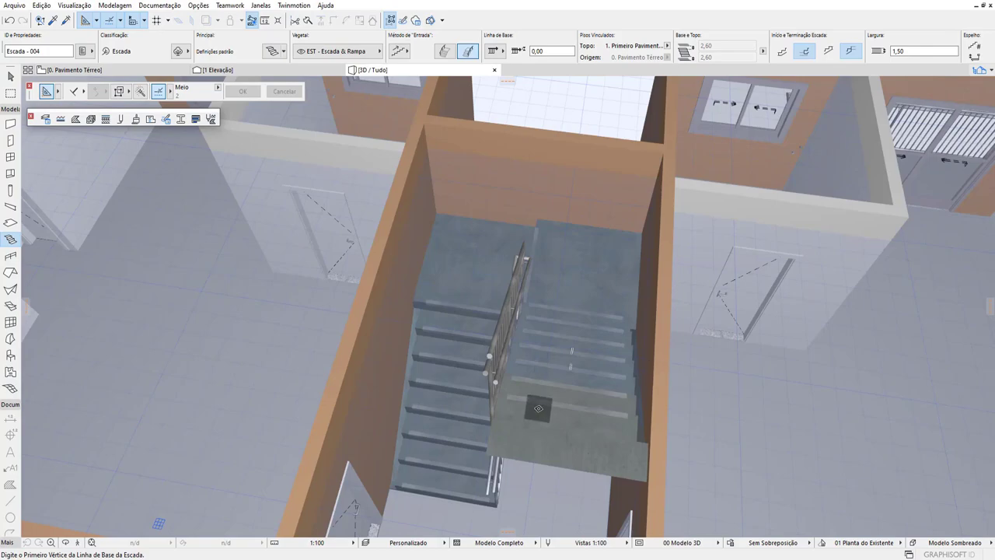
mouse_move(496, 382)
shift+middle_down()
mouse_move(616, 443)
mouse_move(373, 402)
mouse_move(635, 405)
mouse_move(682, 424)
shift+middle_up()
mouse_move(545, 444)
shift+middle_down()
mouse_move(619, 357)
mouse_move(275, 391)
mouse_move(508, 306)
shift+middle_up()
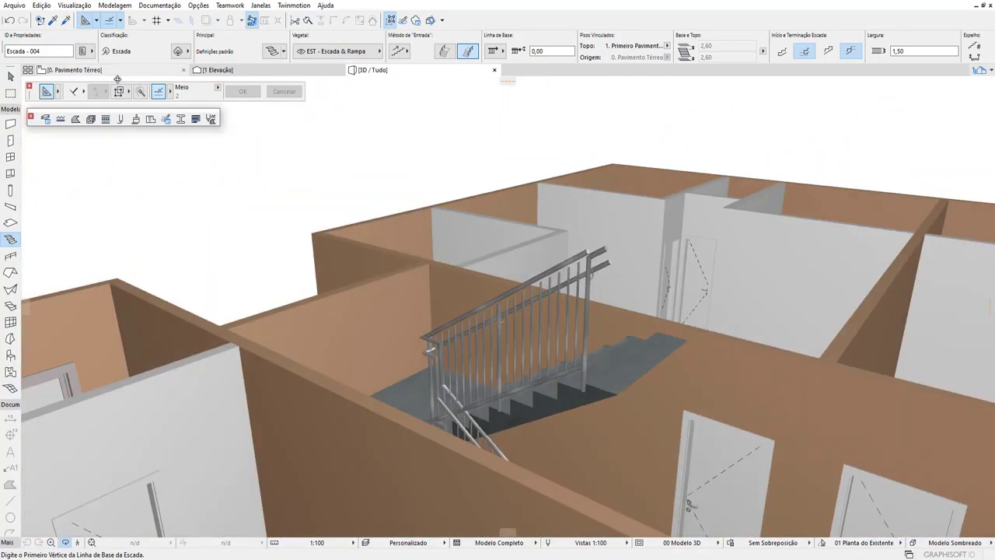
key(F2)
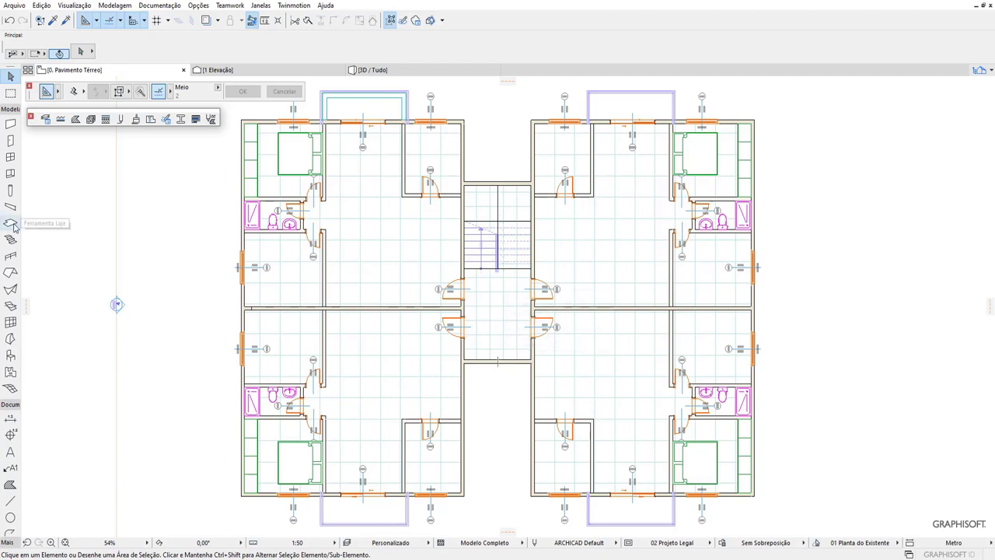
Step: Place window J02 with default settings in the stairwell's front wall
click(11, 158)
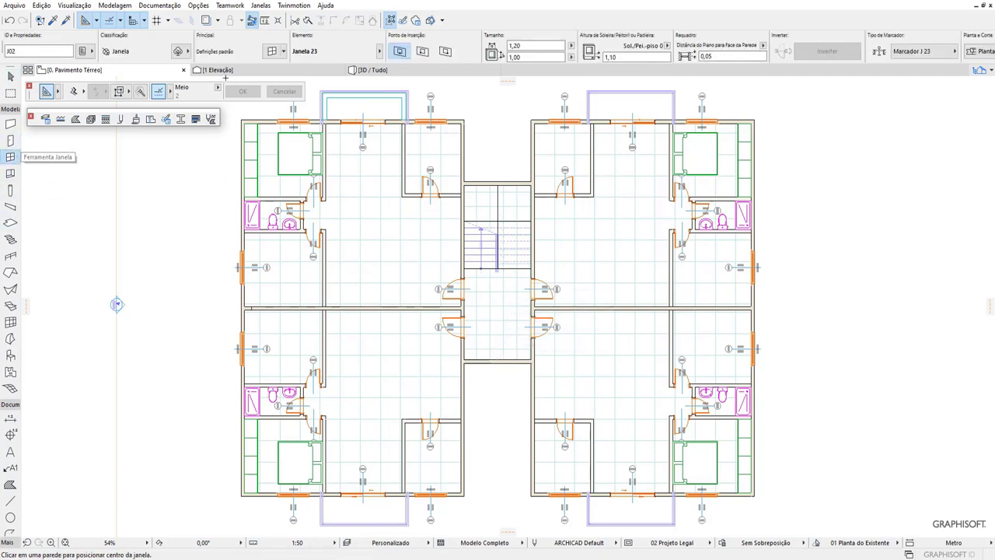
click(273, 52)
click(686, 472)
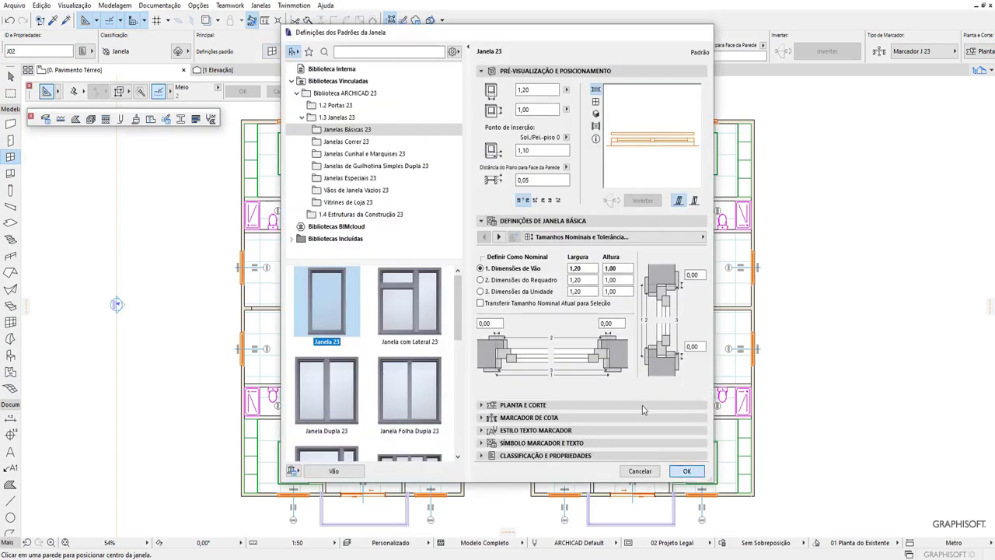
click(489, 360)
Step: Set the window width to 2,40 and view the building in 3D
scroll(490, 360, up, 5)
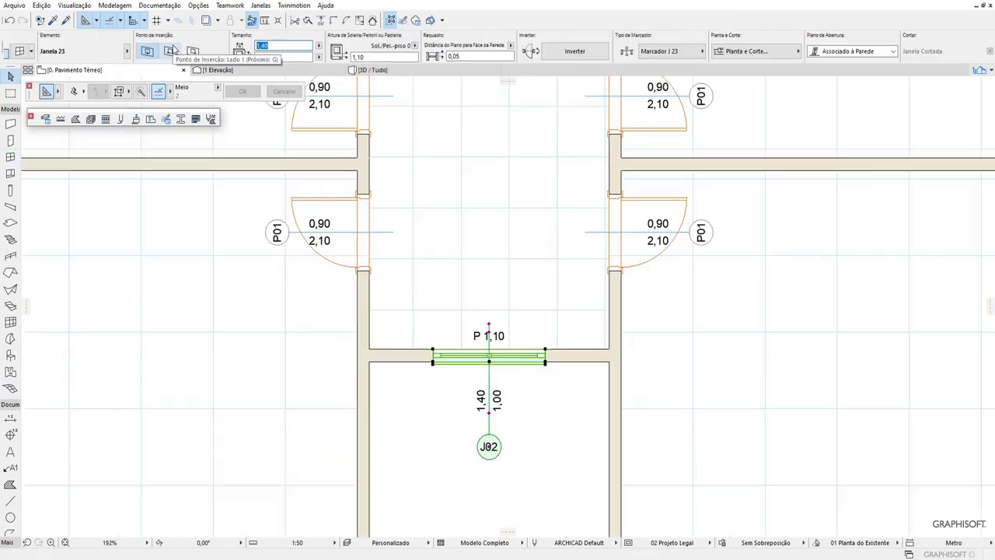
text(3)
key(Return)
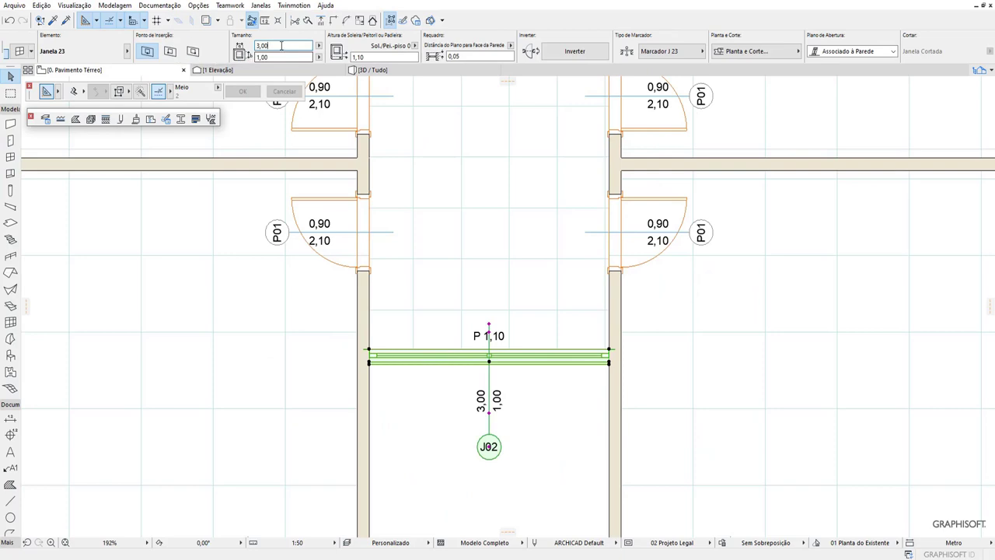
text(2,)
key(Return)
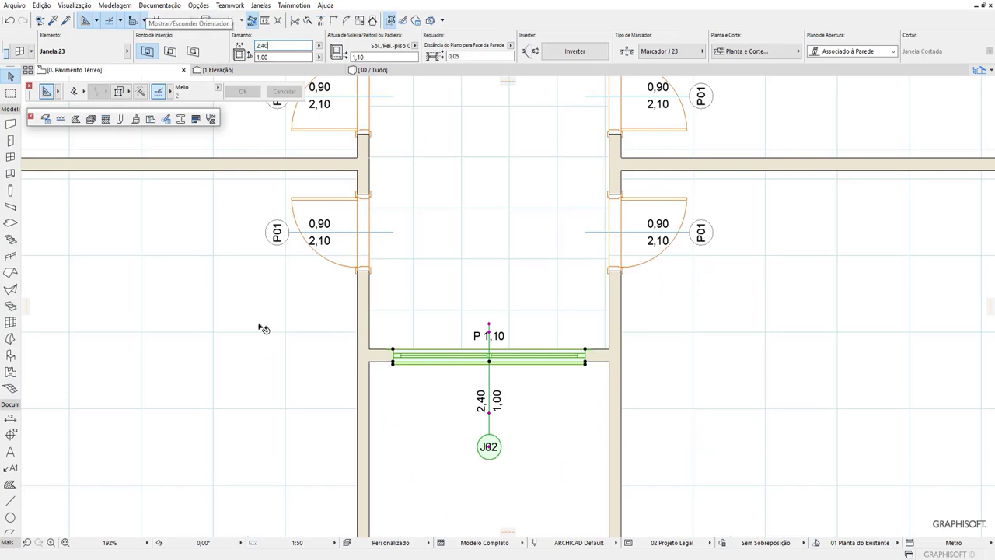
key(F3)
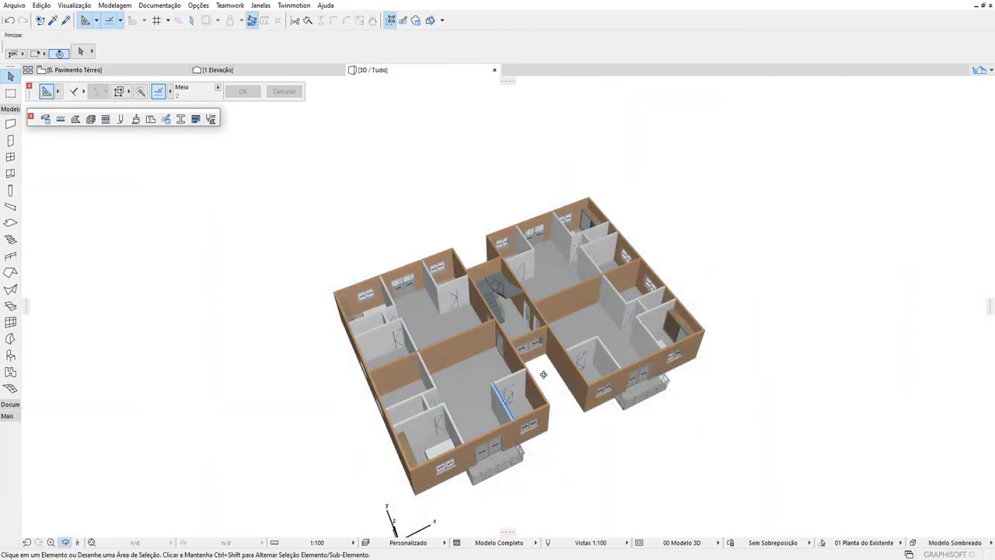
Step: Orbit the 3D model, then return to the ground-floor plan zoomed out to the whole building
mouse_move(514, 363)
mouse_down()
mouse_move(558, 434)
mouse_move(655, 371)
mouse_move(515, 378)
mouse_move(489, 331)
mouse_up()
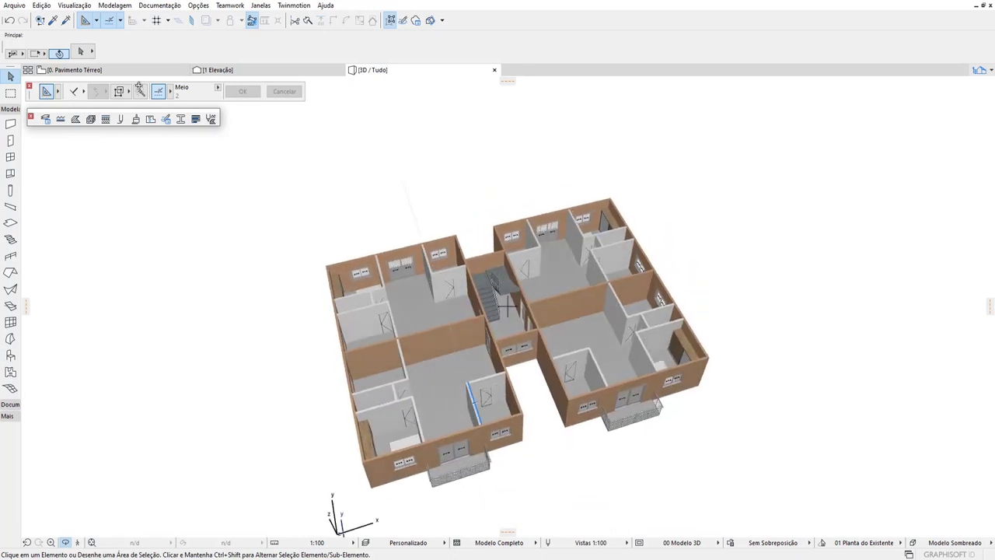
click(130, 70)
scroll(514, 381, down, 3)
scroll(505, 378, down, 3)
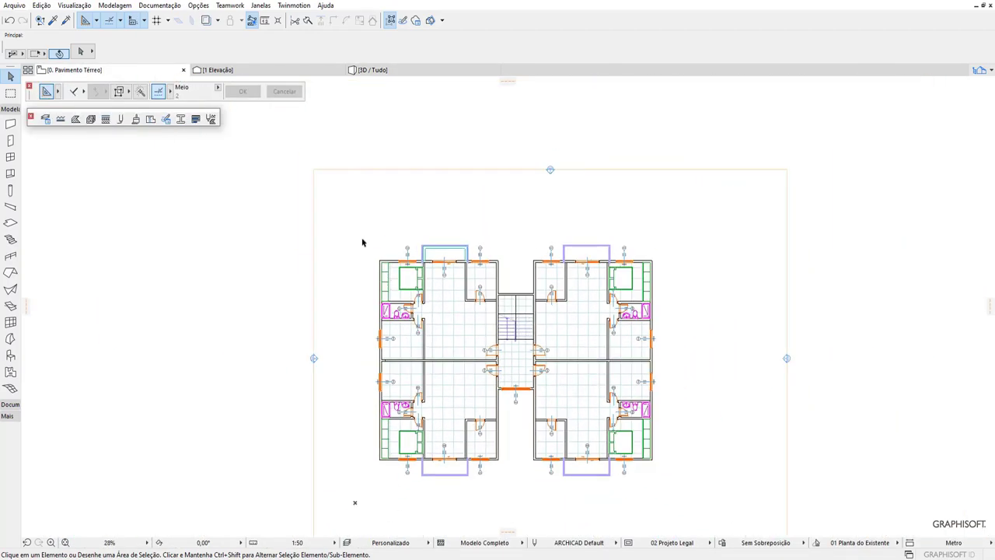
Step: Copy the whole ground-floor plan and paste it onto 1. Primeiro Pavimento
drag(363, 224, 688, 503)
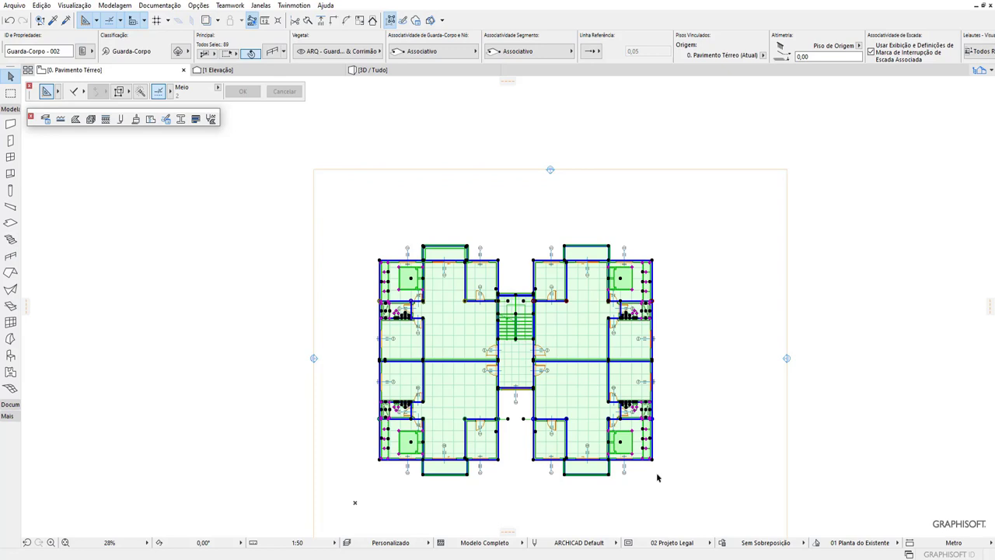
click(981, 70)
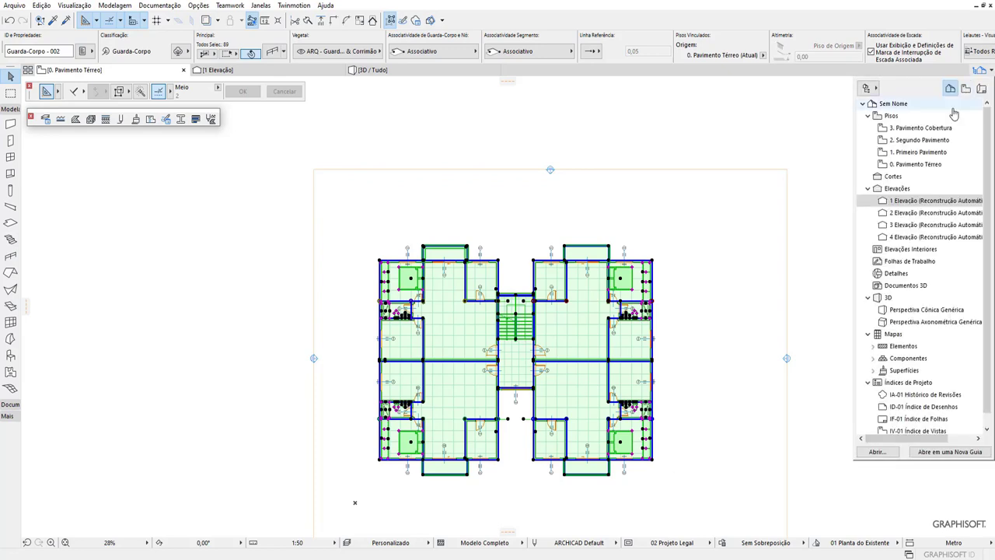
click(883, 156)
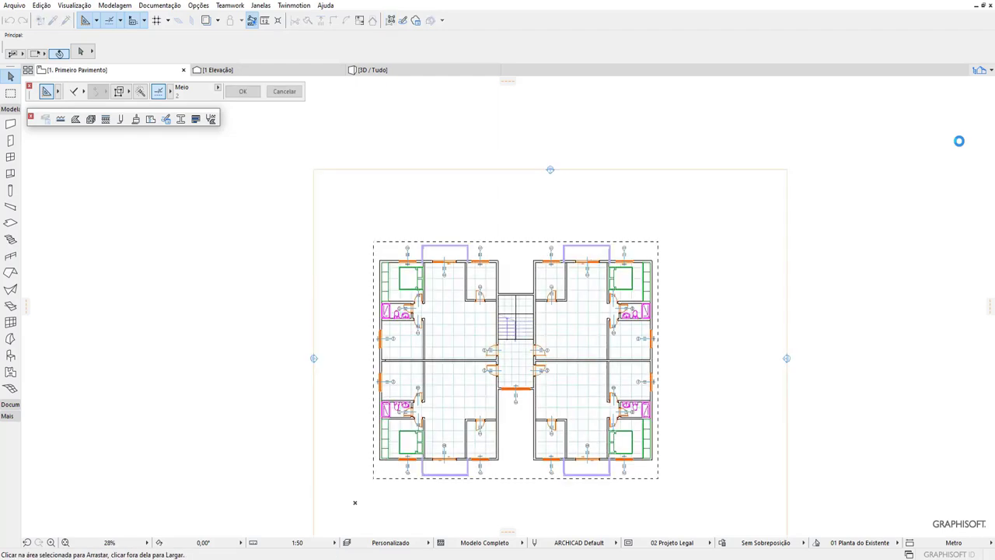
right_click(850, 242)
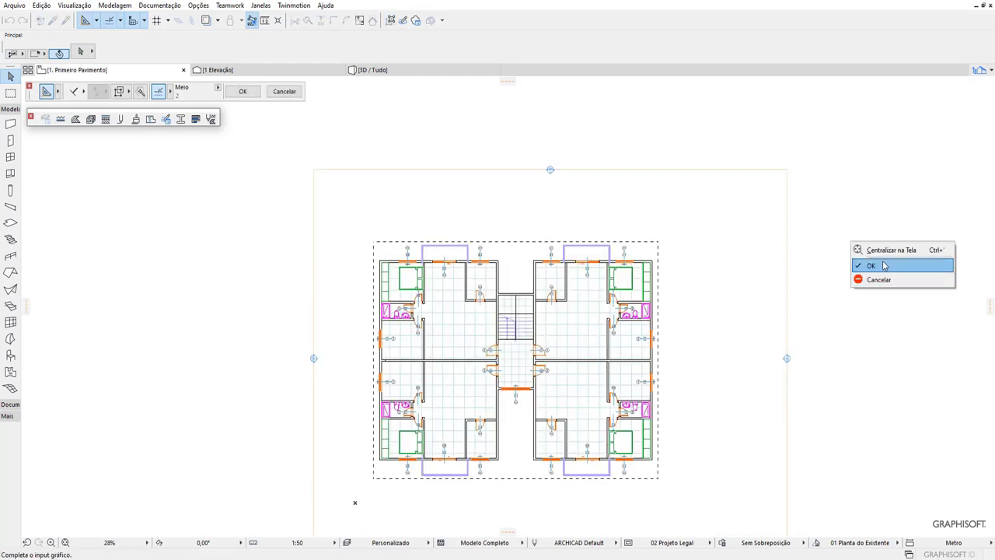
click(856, 263)
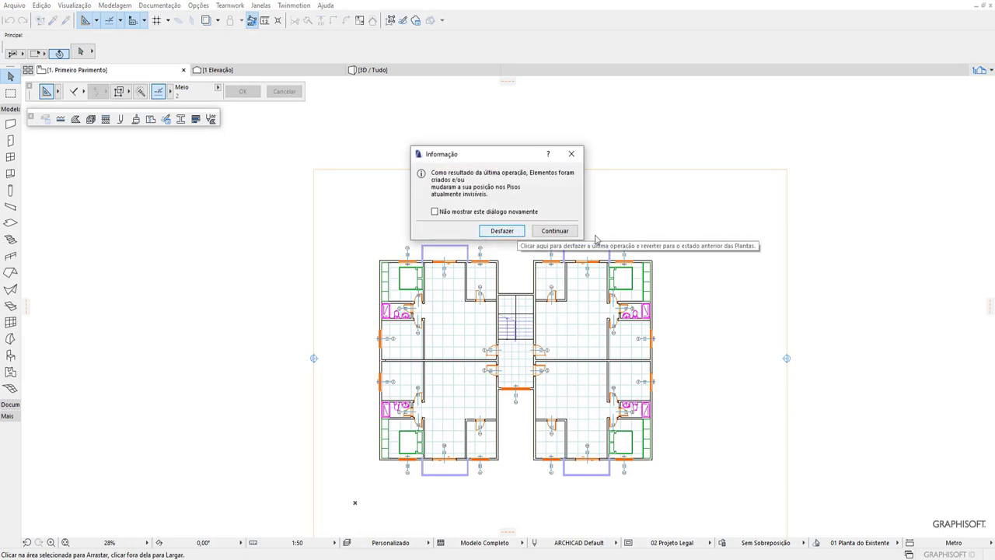
click(555, 230)
mouse_move(937, 142)
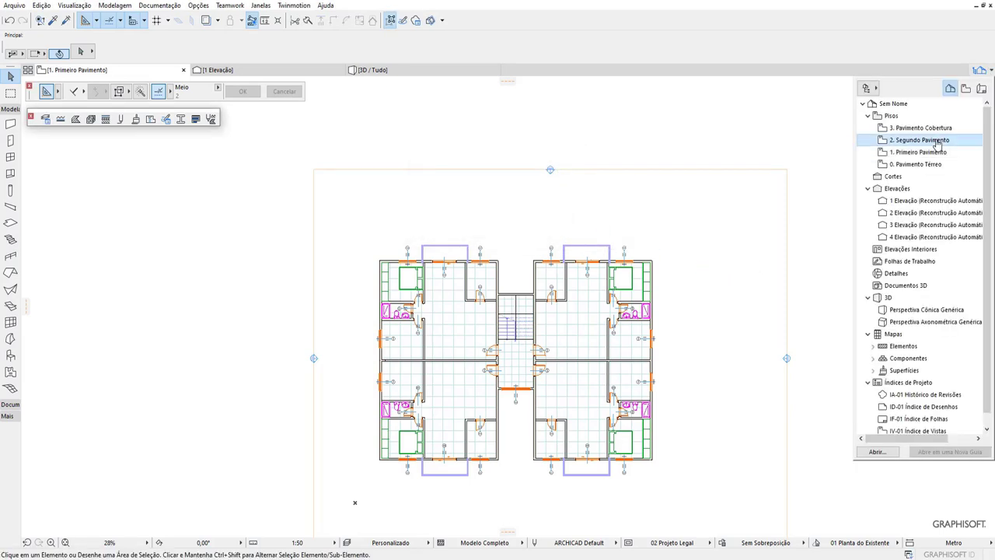
Step: Paste the same layout onto 2. Segundo Pavimento and view the stacked floors in 3D
double_click(938, 141)
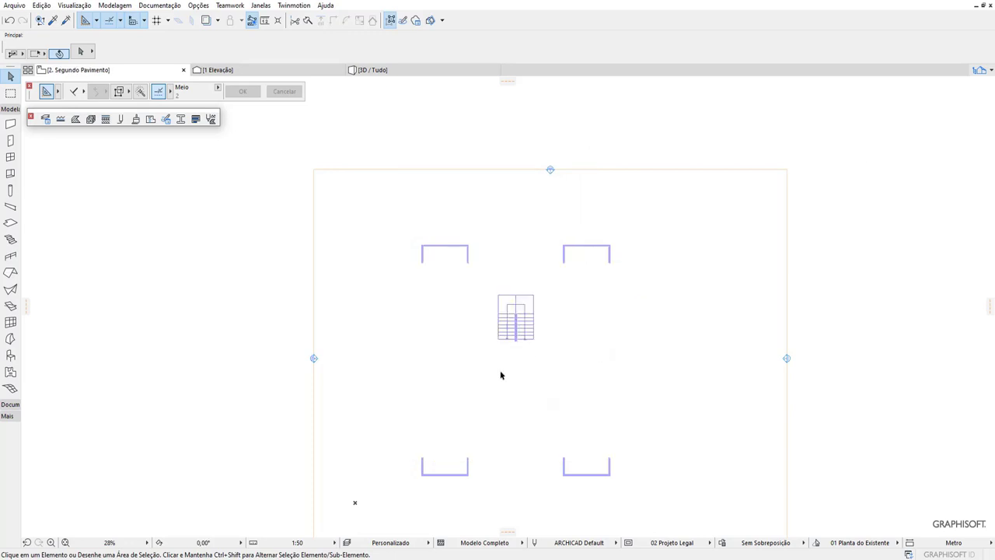
right_click(822, 288)
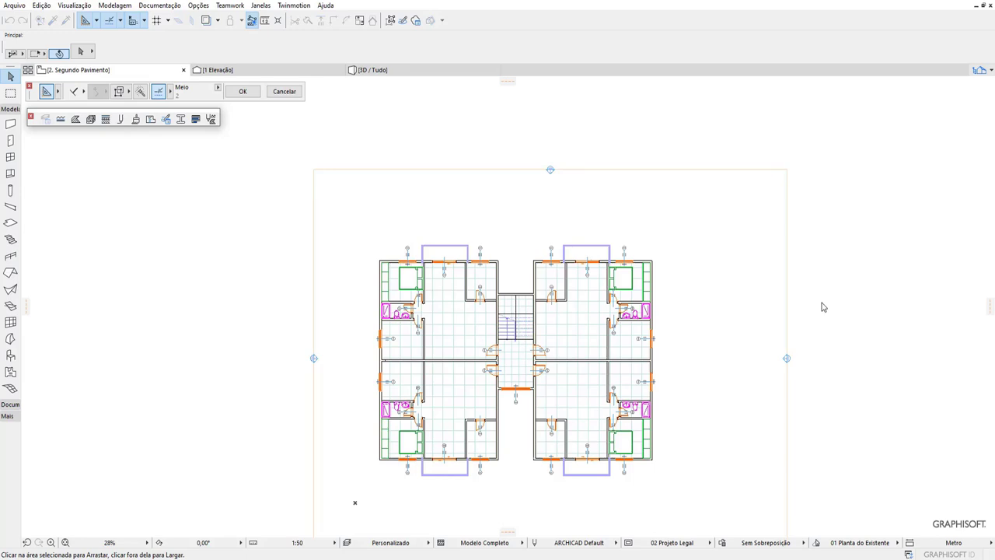
click(403, 72)
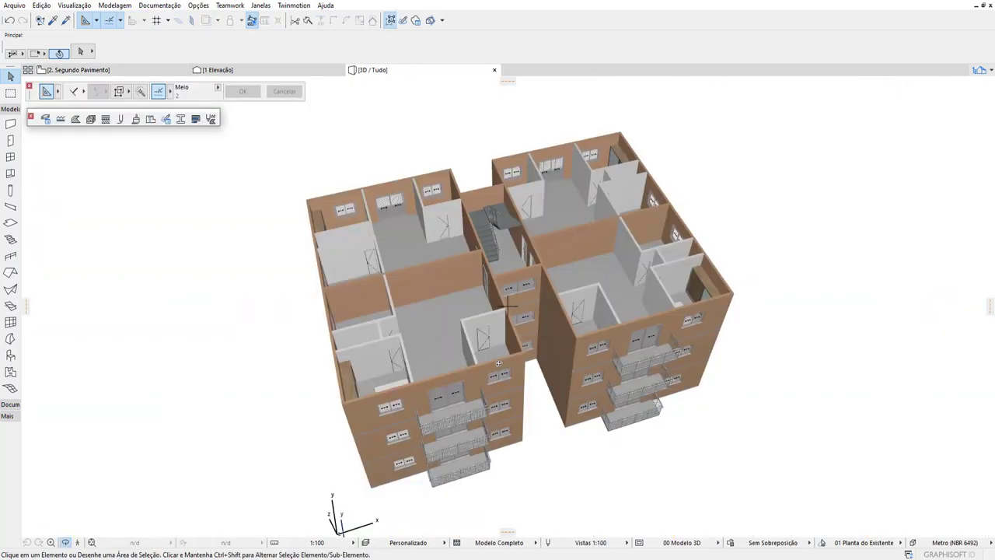
Step: Orbit the 3D model from corner to front view to inspect the three stacked storeys
mouse_move(488, 345)
shift+middle_down()
mouse_move(543, 315)
mouse_move(560, 210)
mouse_move(573, 189)
mouse_move(434, 485)
mouse_move(655, 266)
shift+middle_up()
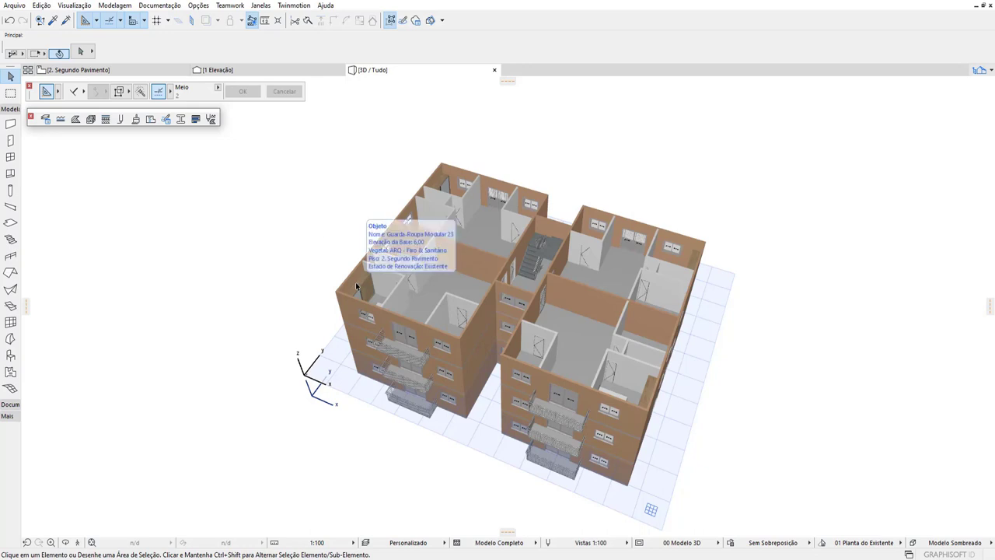
drag(443, 296, 591, 268)
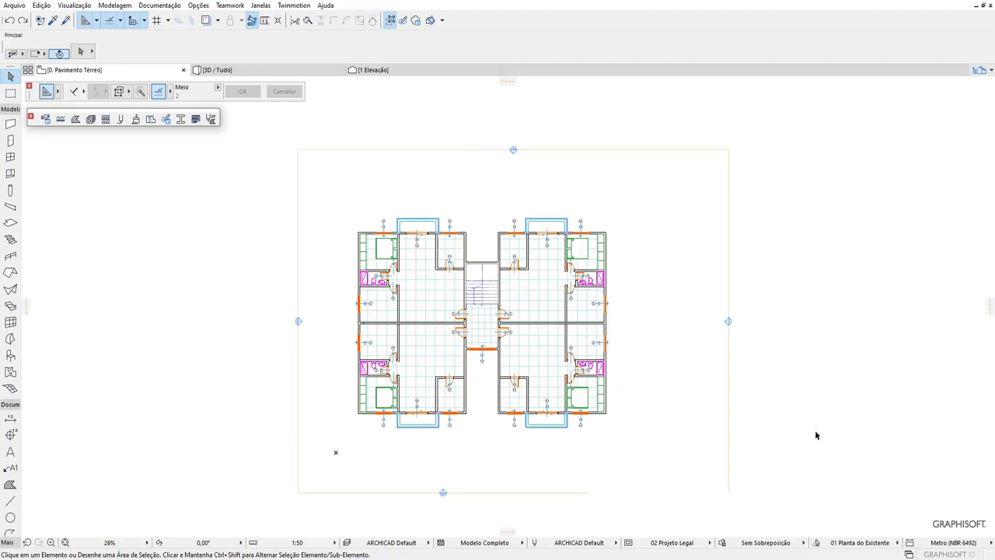
Step: Open 3. Pavimento Cobertura with the floor below shown as a trace reference
scroll(641, 441, up, 1)
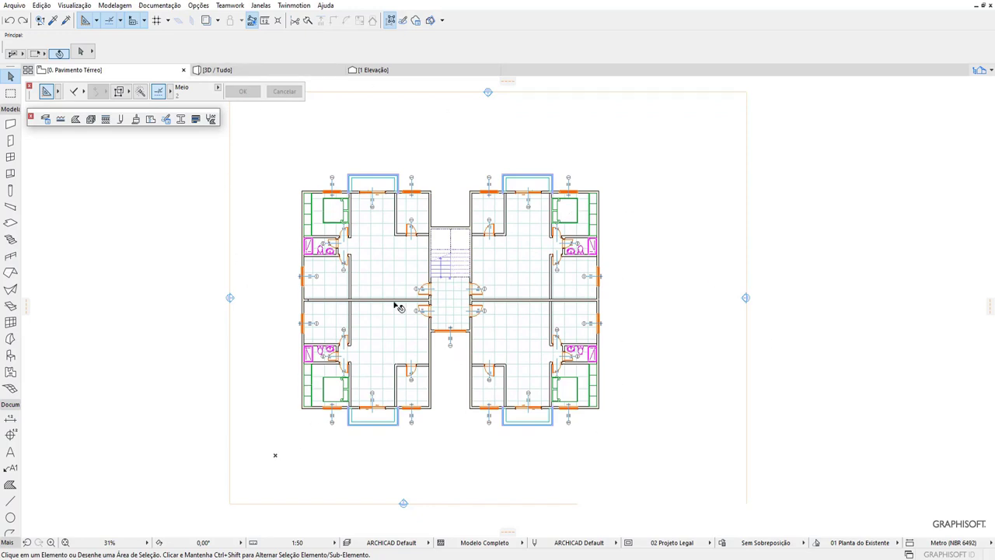
click(992, 71)
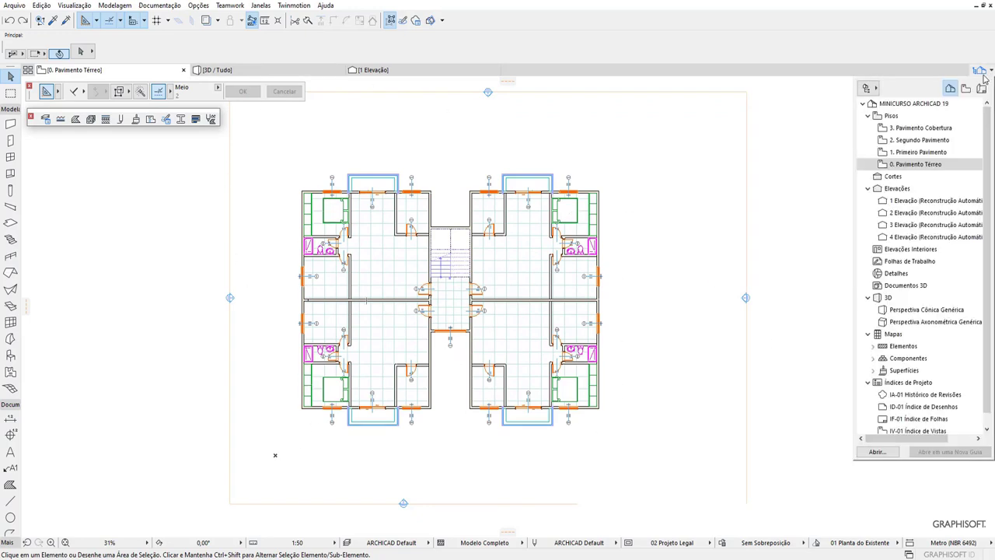
double_click(920, 130)
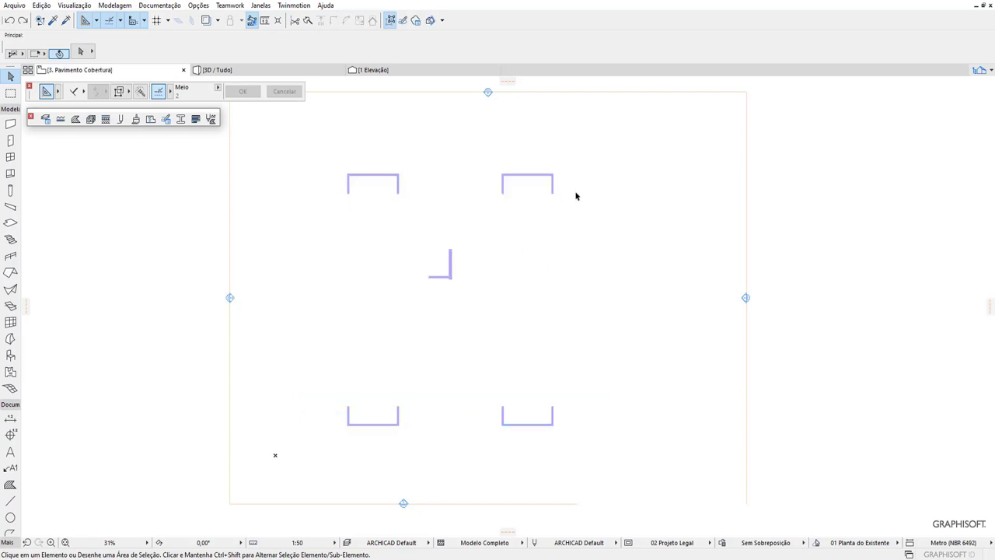
right_click(820, 159)
mouse_move(855, 181)
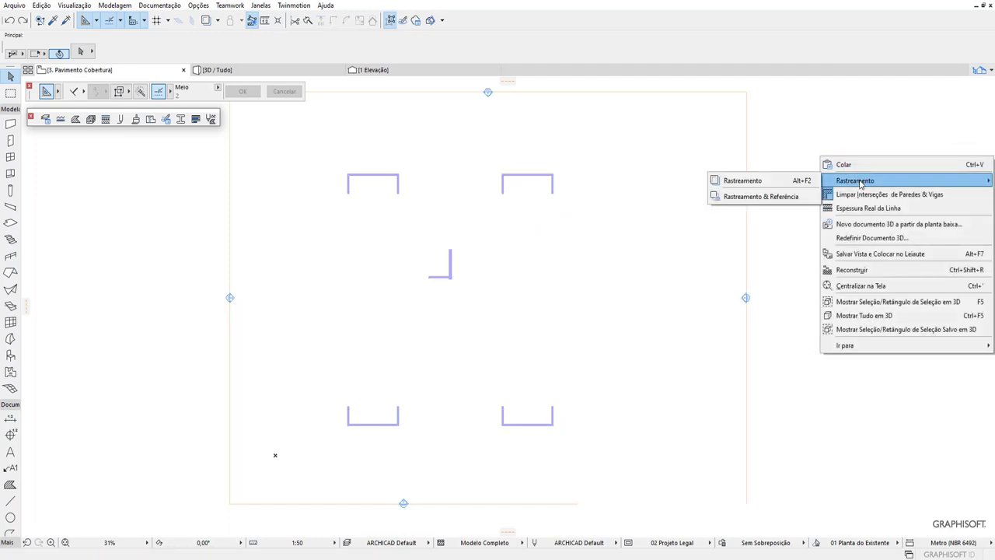
click(780, 186)
scroll(459, 257, up, 1)
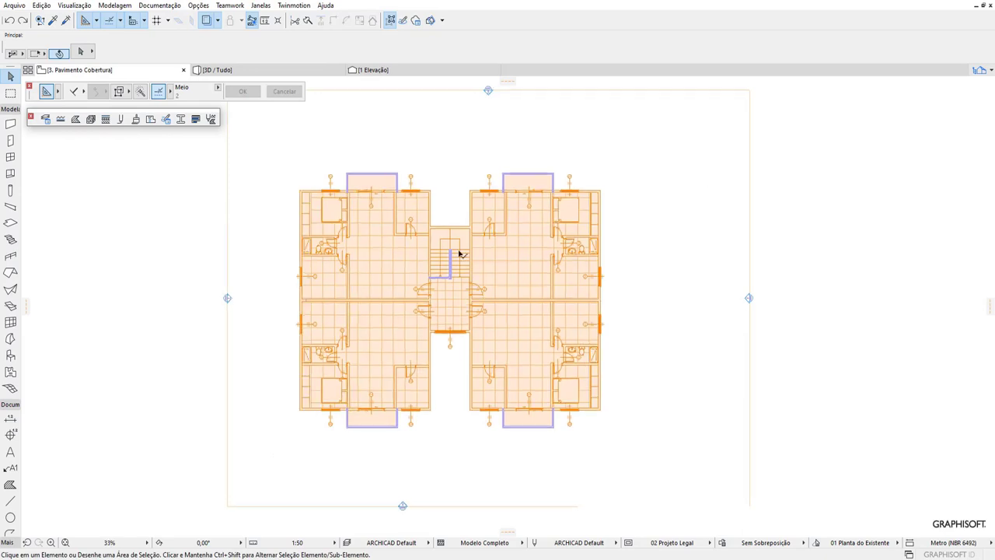
scroll(389, 189, up, 2)
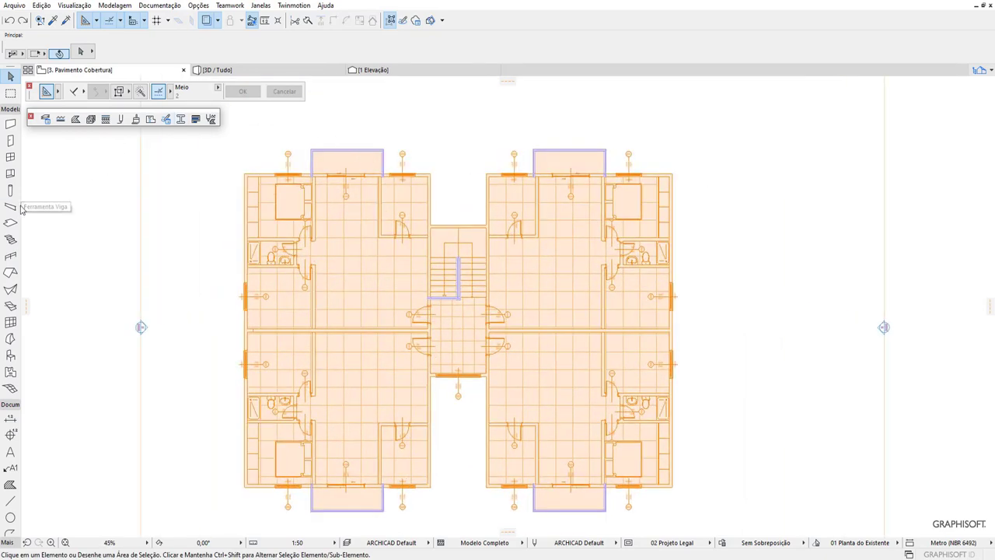
click(11, 124)
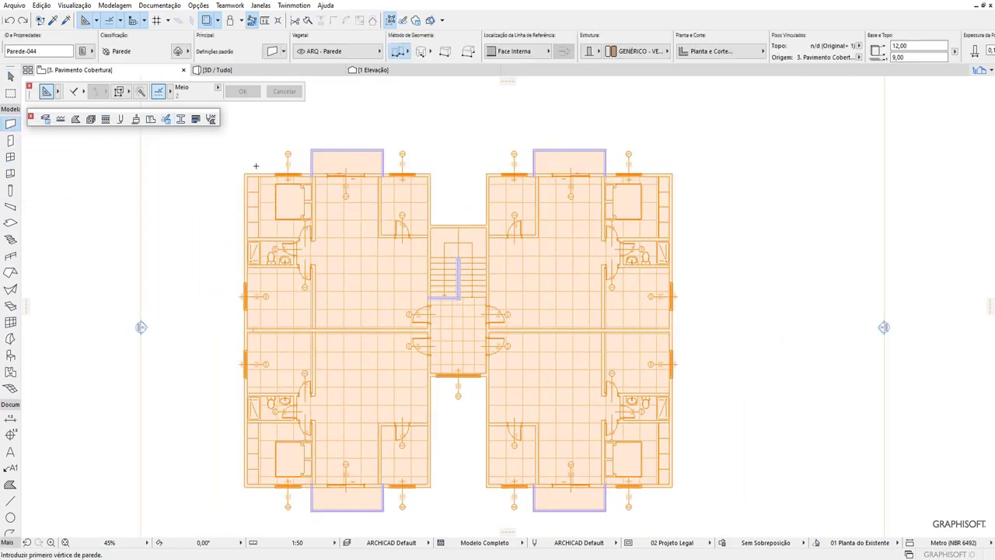
Step: Start a wall with top 0,60, base 0,00 and GENÉRICO - VEDAÇÃO EXTERNA material
scroll(256, 165, up, 3)
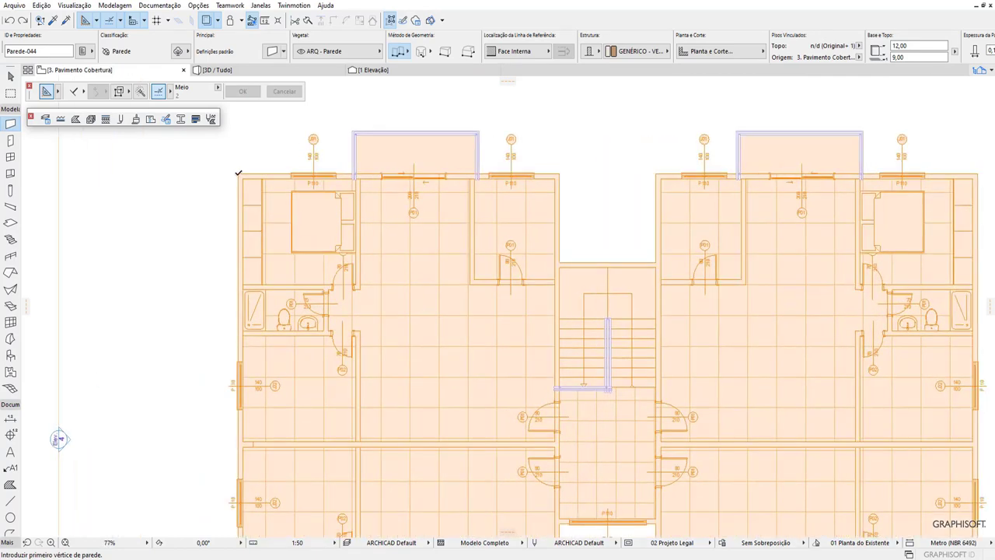
click(238, 174)
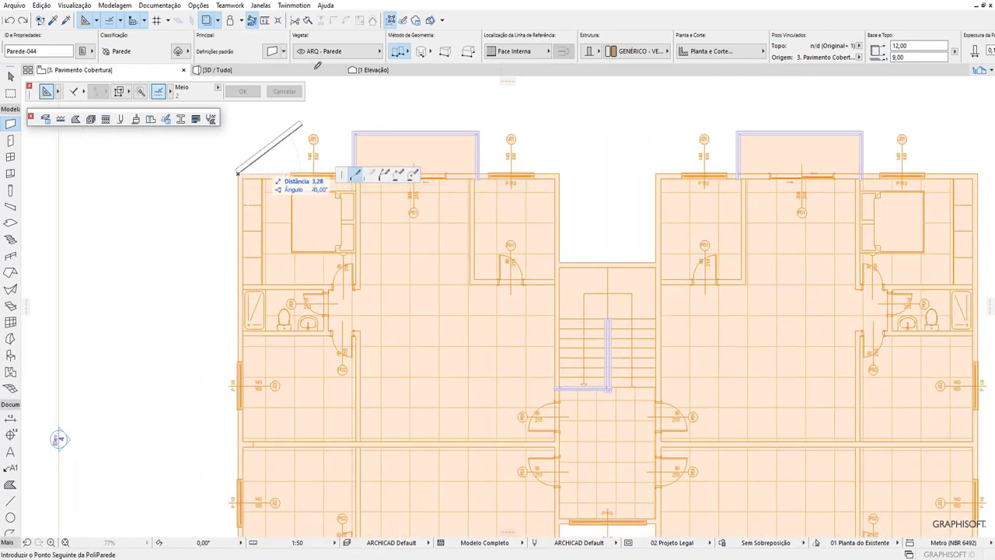
click(903, 58)
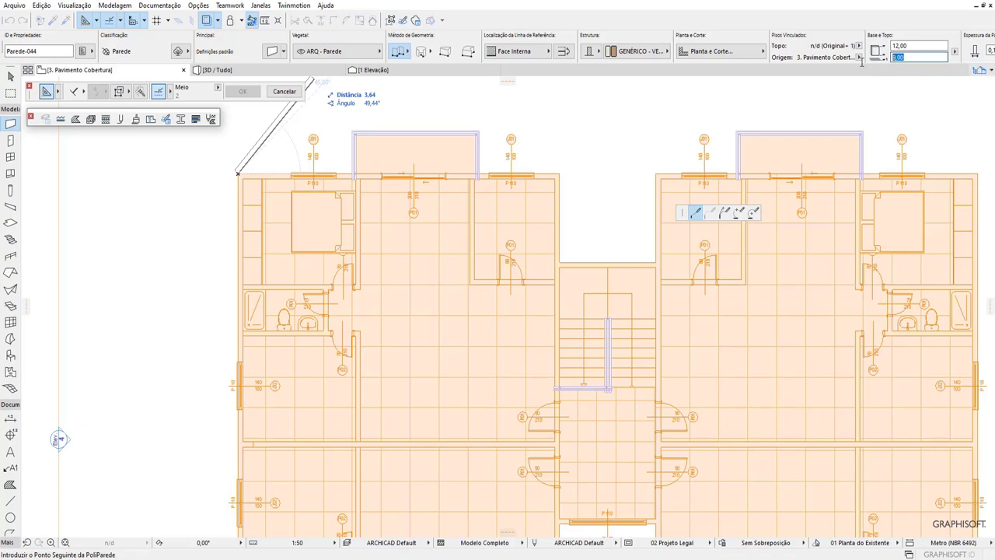
key(shift+Tab)
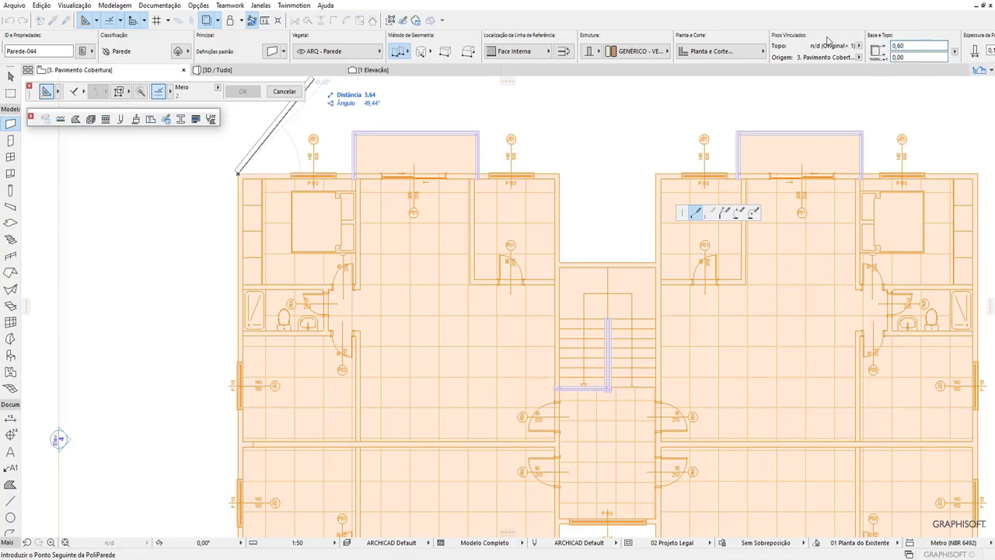
click(638, 52)
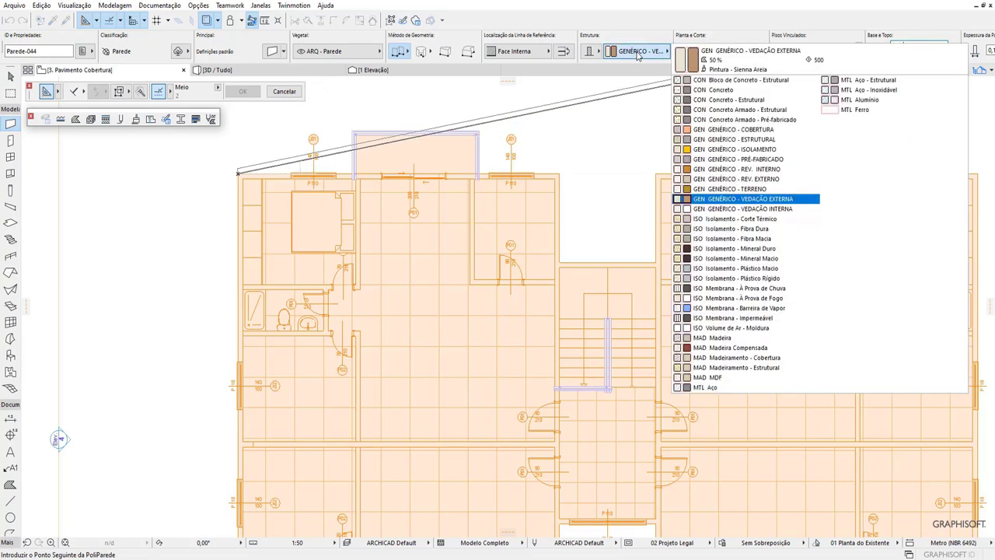
click(737, 201)
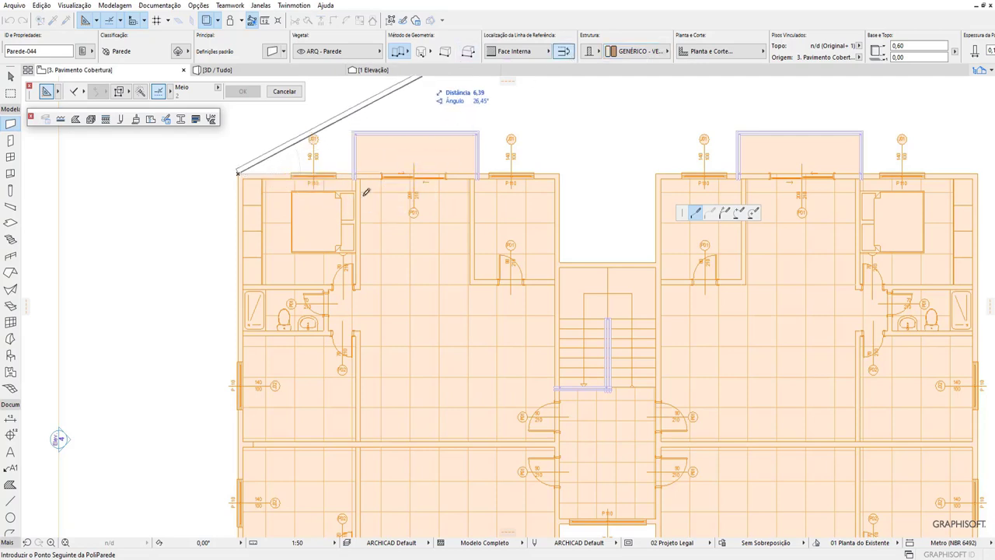
Step: Run the parapet wall along the top edge, around the stair recess, to the top-right corner
click(558, 174)
click(558, 263)
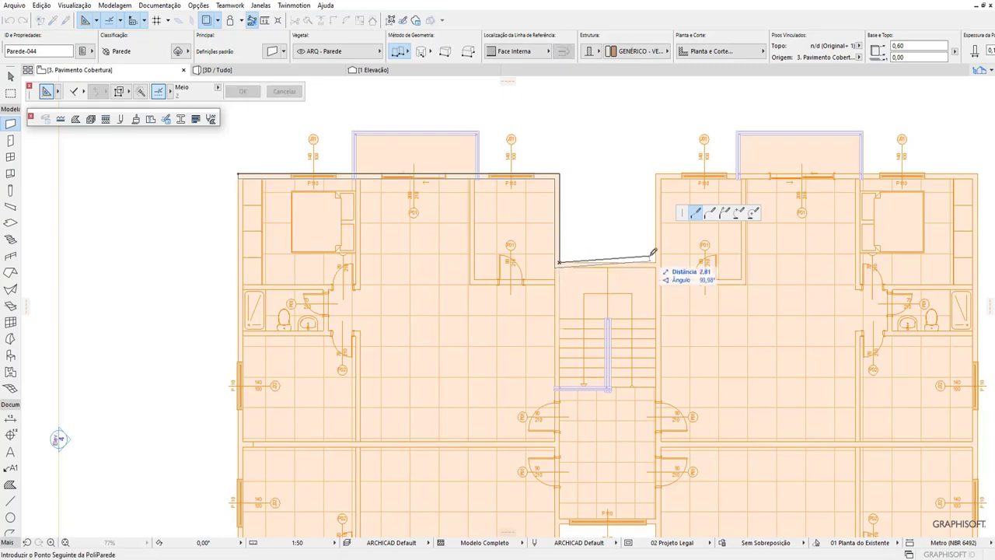
click(655, 263)
click(656, 174)
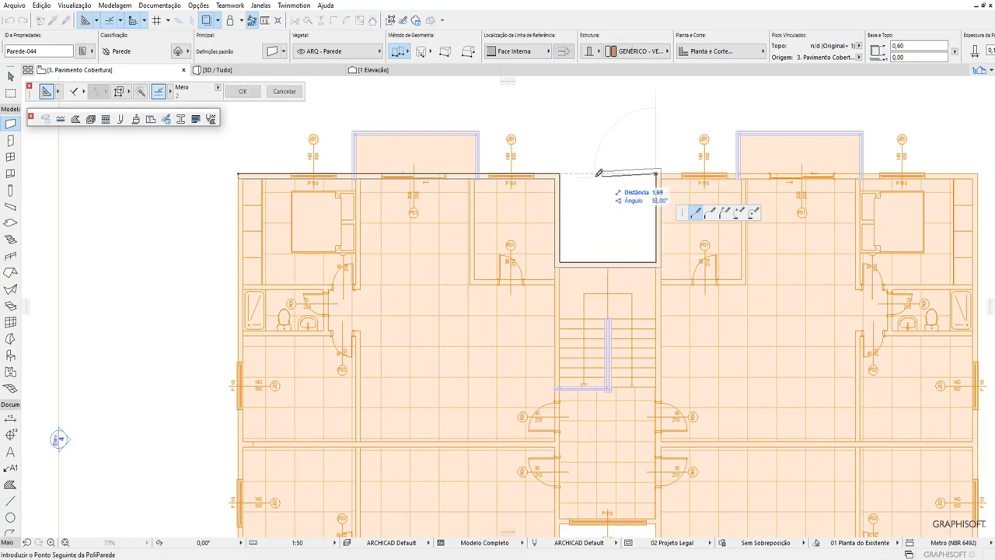
scroll(590, 174, down, 1)
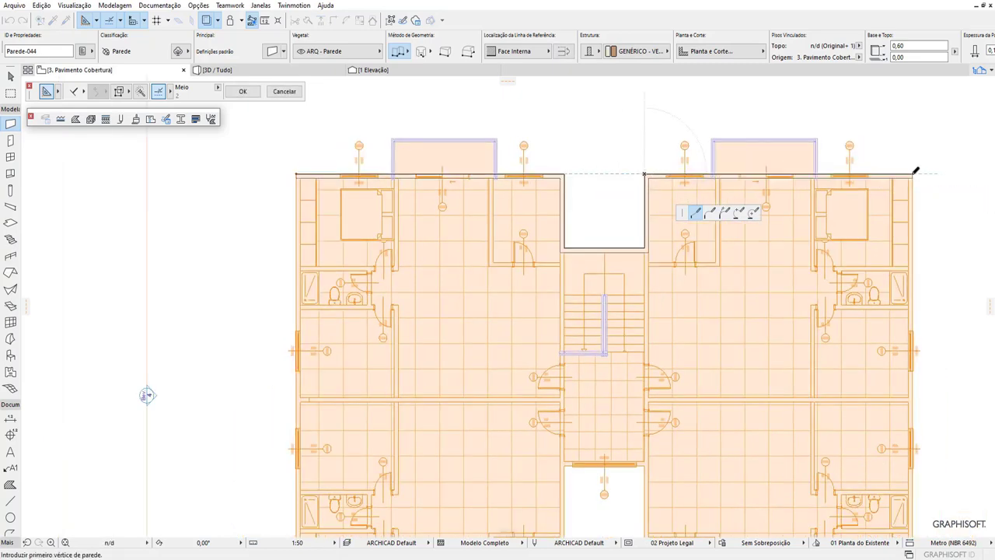
click(911, 175)
scroll(912, 175, down, 1)
scroll(872, 435, down, 2)
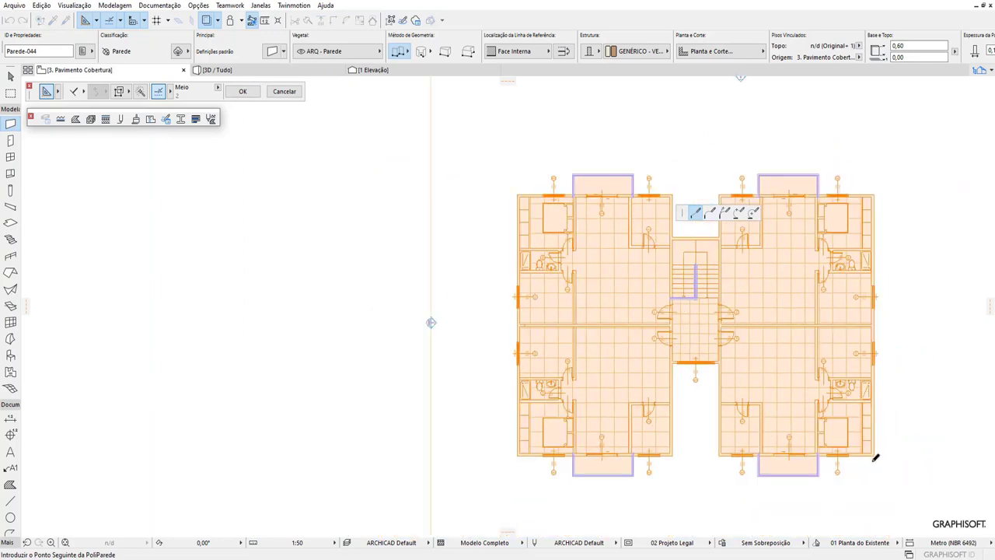
scroll(876, 395, up, 2)
Step: Continue the wall down the right side, around the front recess, and close it at the start
click(874, 453)
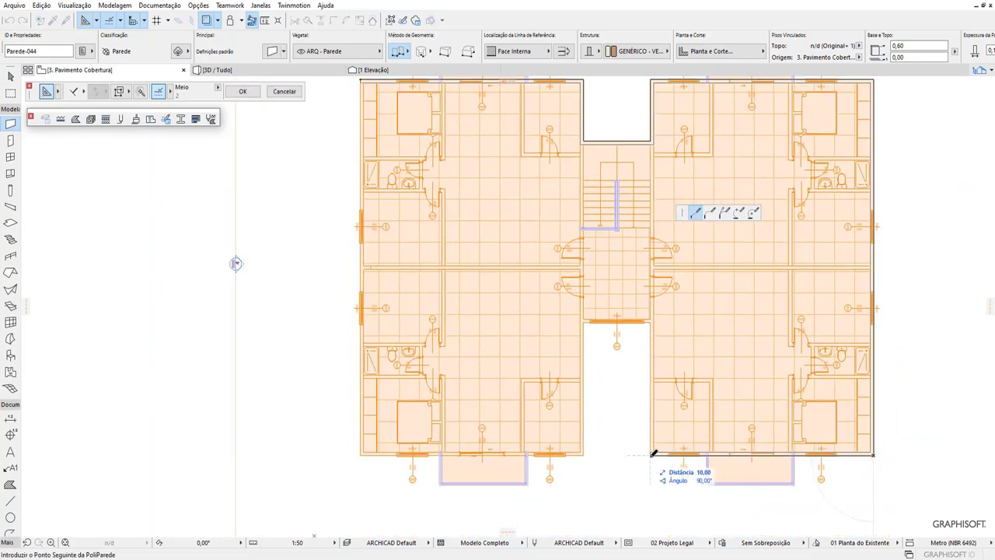
click(650, 455)
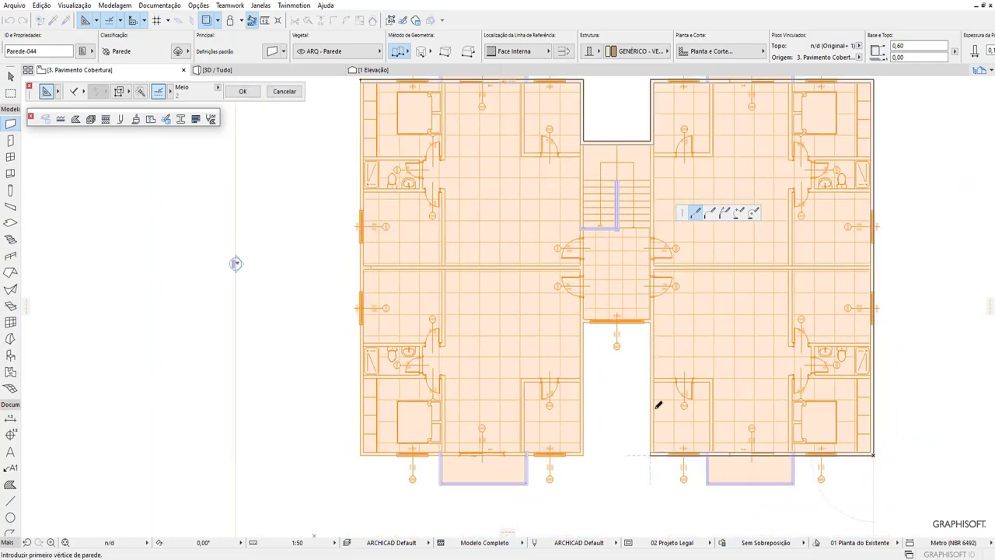
click(650, 321)
click(583, 321)
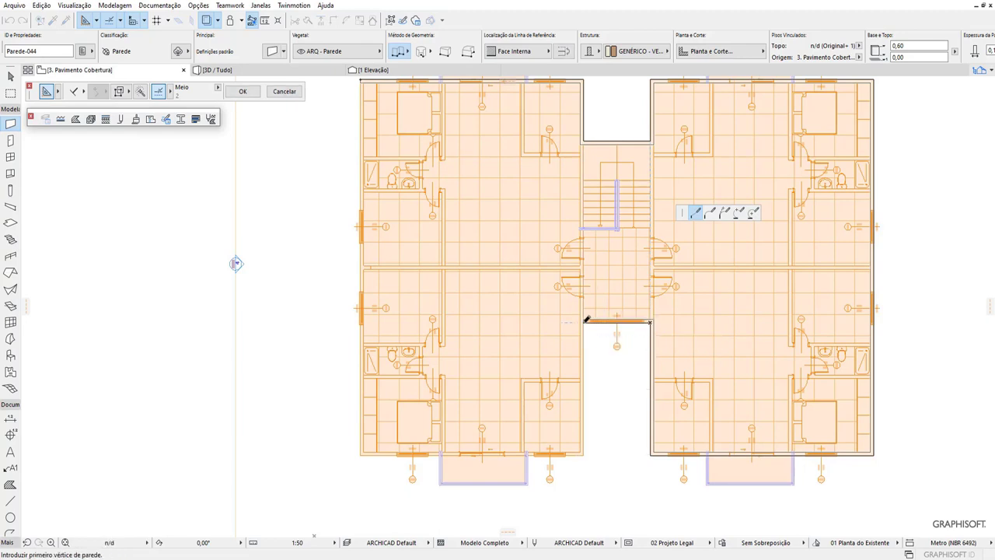
click(583, 454)
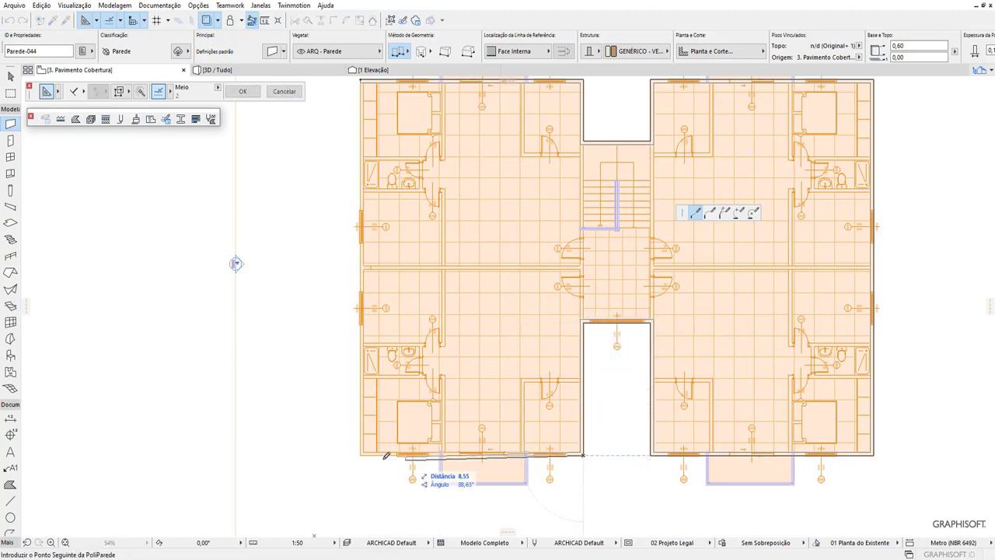
click(361, 455)
scroll(362, 452, down, 1)
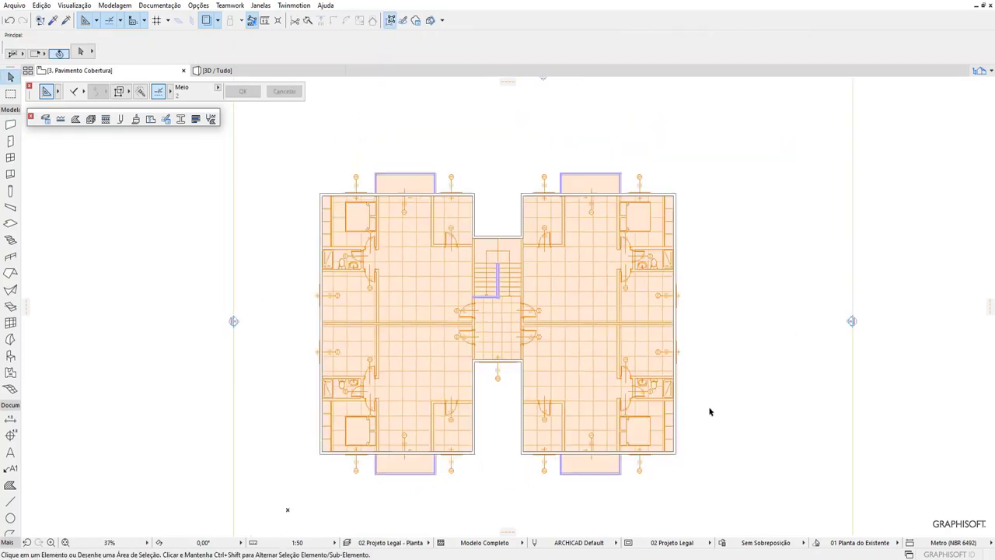
scroll(652, 376, up, 1)
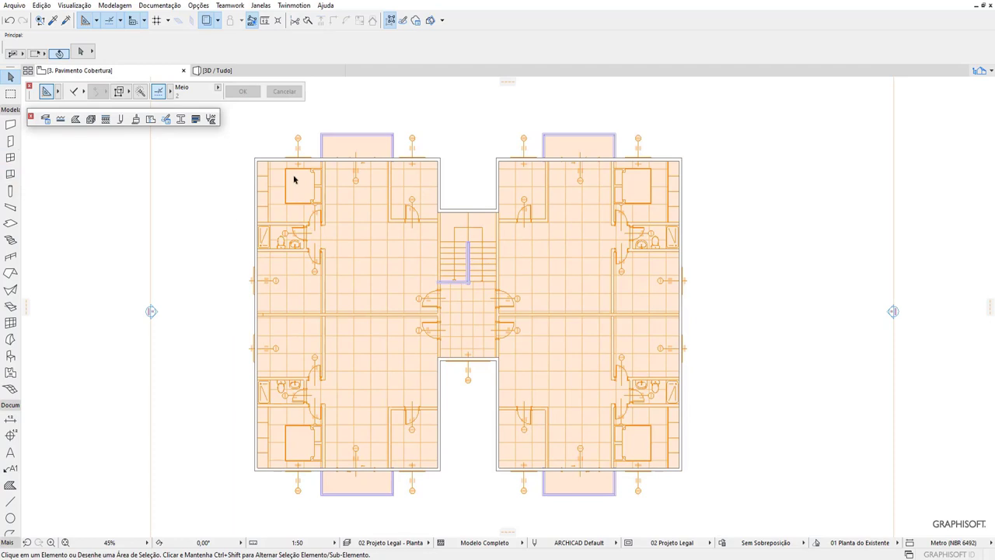
Step: Start a polygonal Laje Genérica - Default slab at the building's top-left corner
click(15, 225)
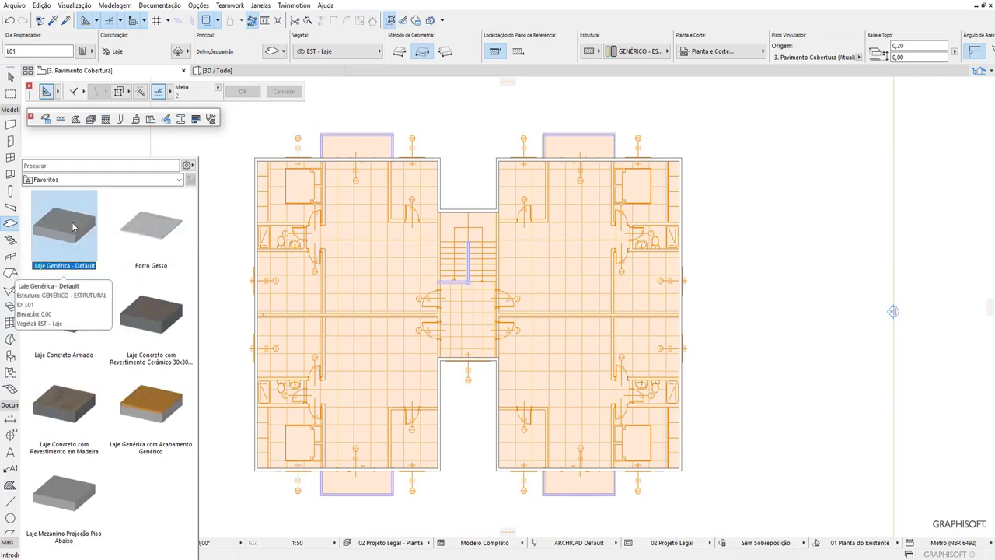
double_click(72, 225)
scroll(256, 162, up, 2)
scroll(257, 162, up, 3)
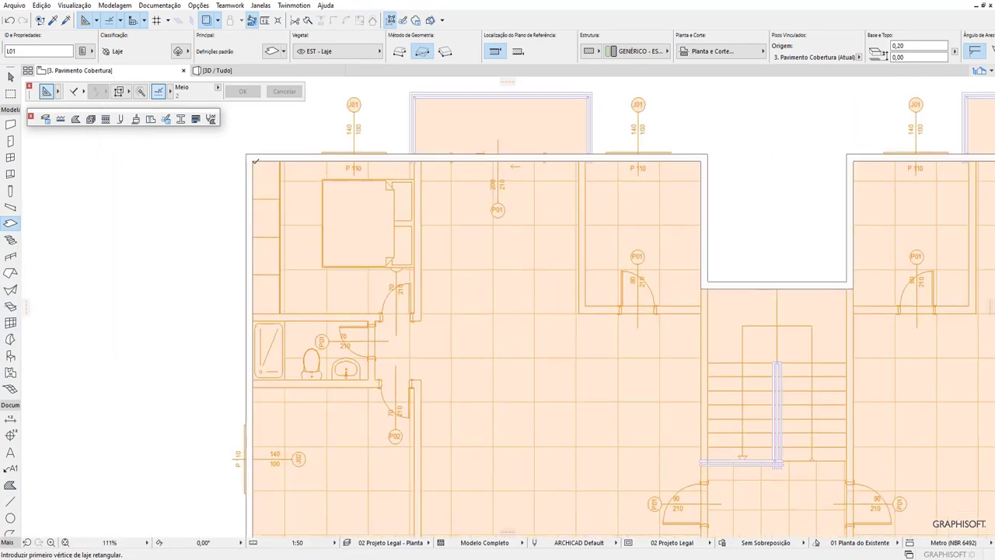
click(253, 160)
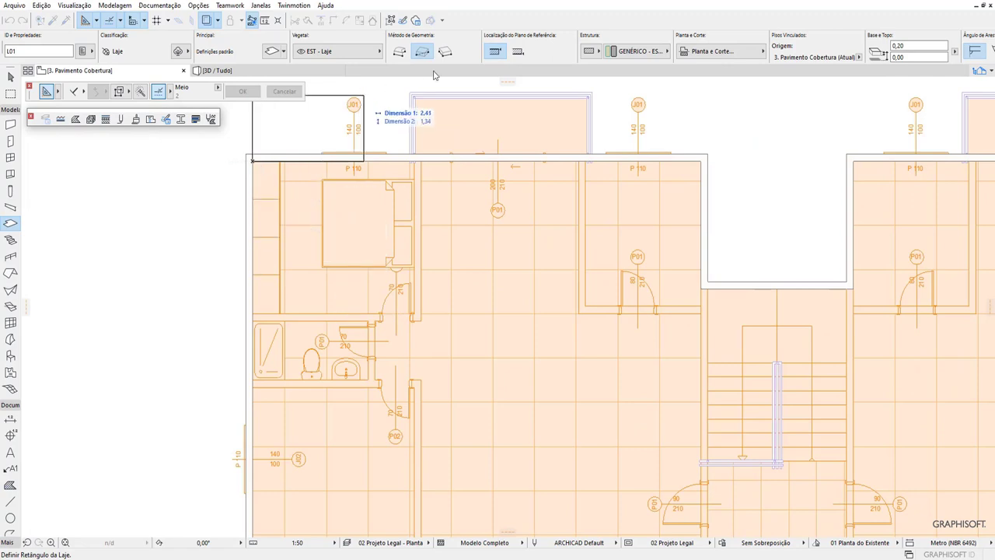
click(402, 53)
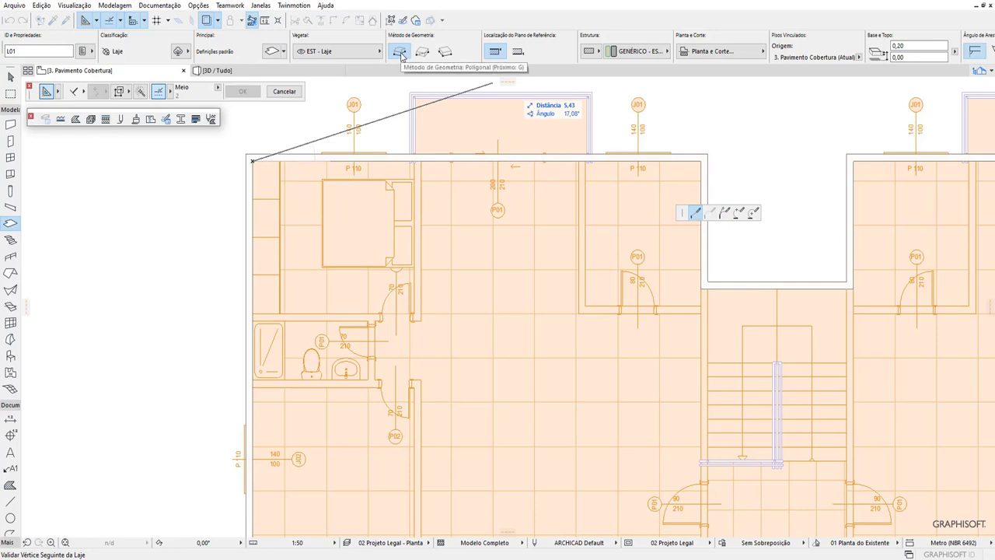
Step: Trace the slab outline around the top notch to the building's top-right corner
click(702, 161)
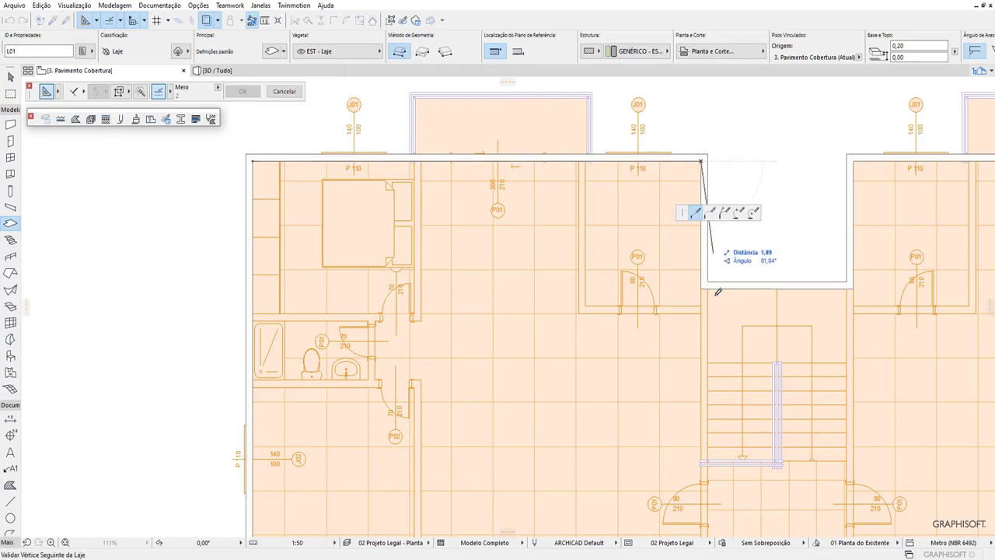
click(703, 283)
click(852, 283)
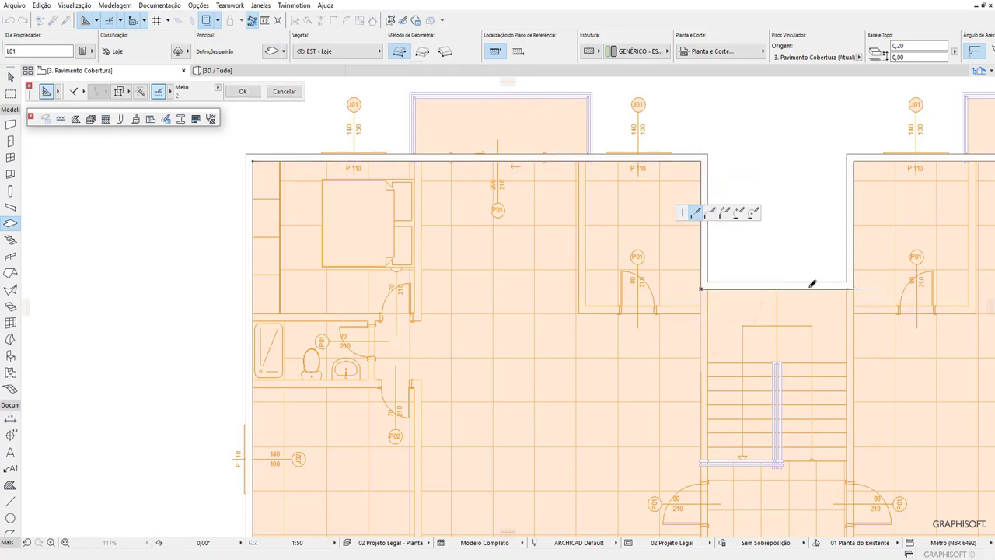
scroll(389, 280, down, 2)
click(637, 207)
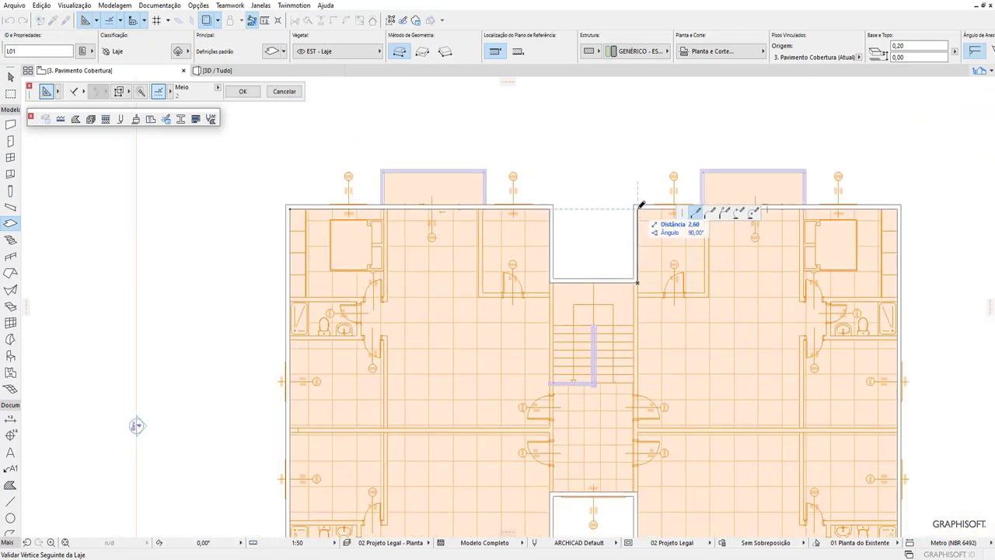
click(898, 207)
scroll(811, 340, down, 2)
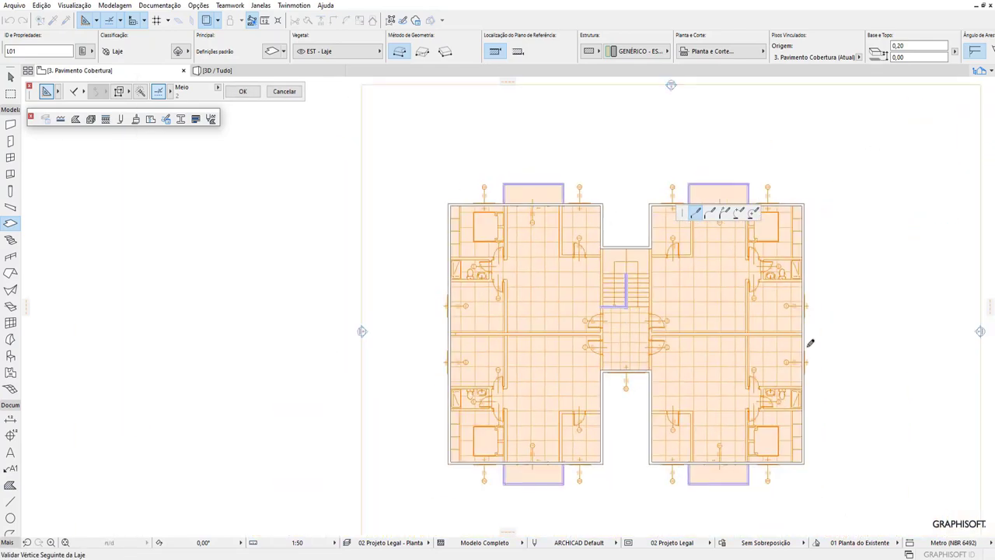
scroll(807, 455, up, 2)
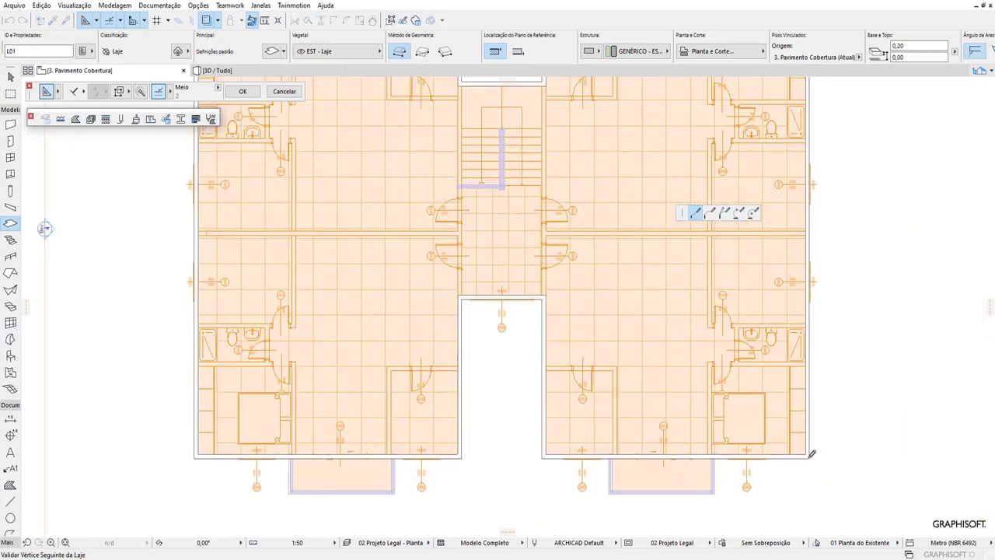
Step: Trace the bottom edge around the front notch and close the slab at the starting corner
click(806, 452)
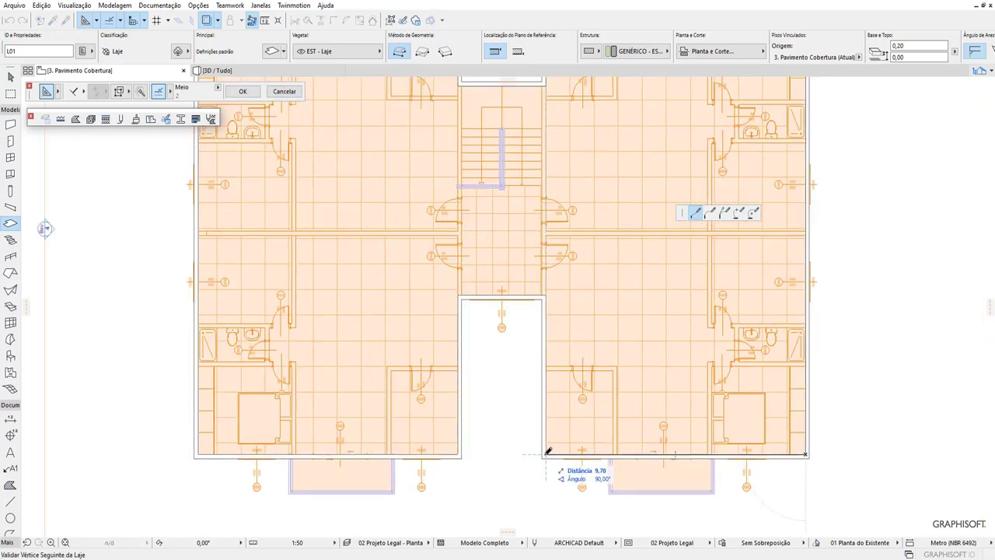
click(545, 454)
click(545, 296)
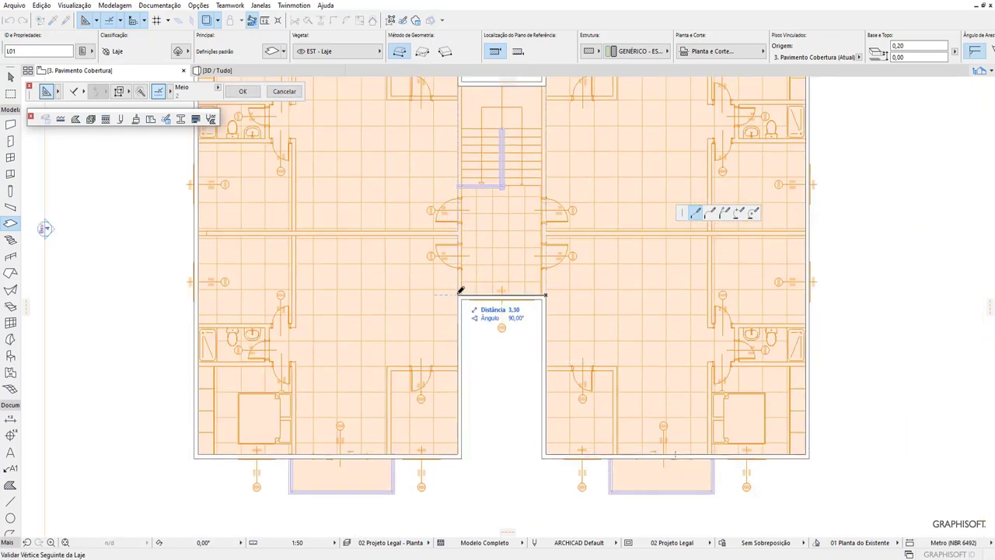
click(458, 296)
click(457, 454)
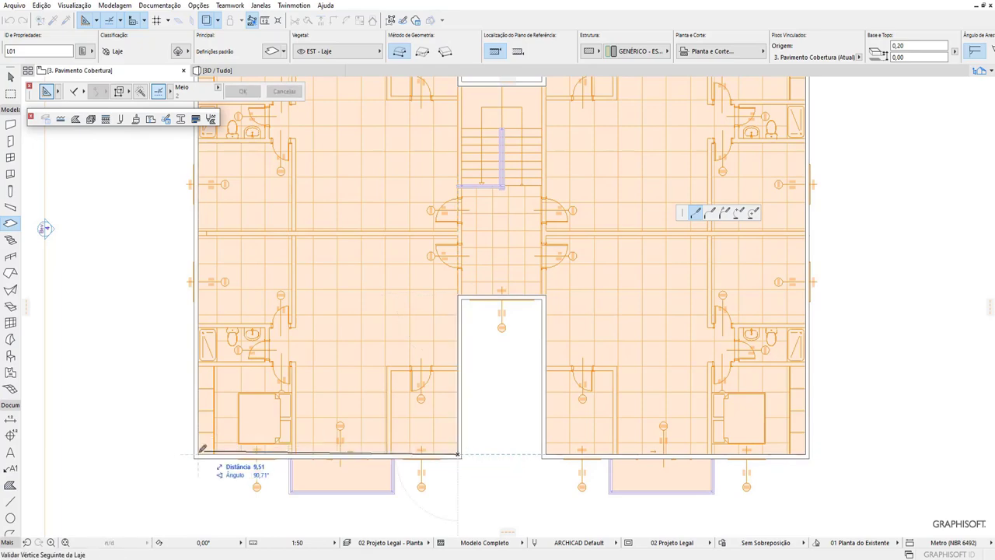
click(200, 454)
scroll(200, 454, down, 3)
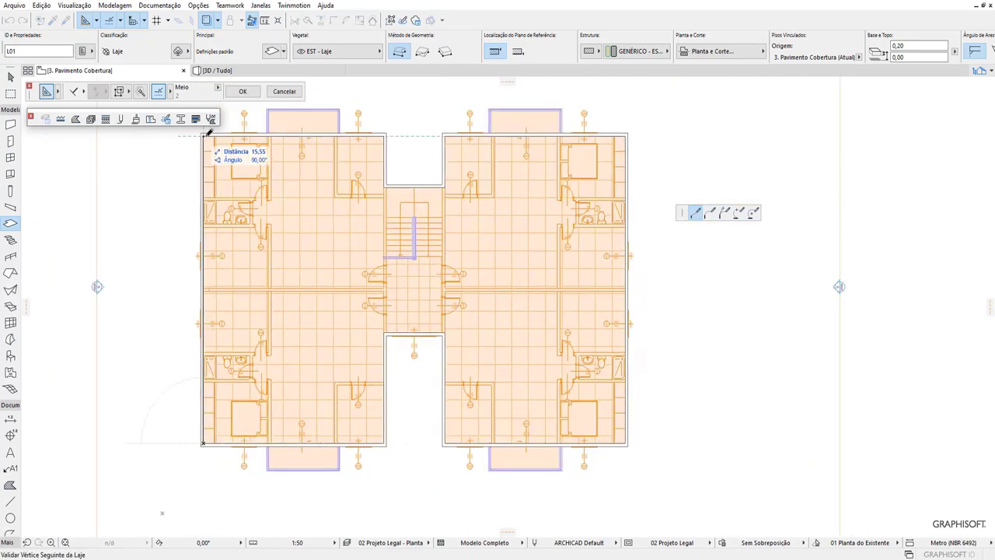
scroll(207, 132, up, 3)
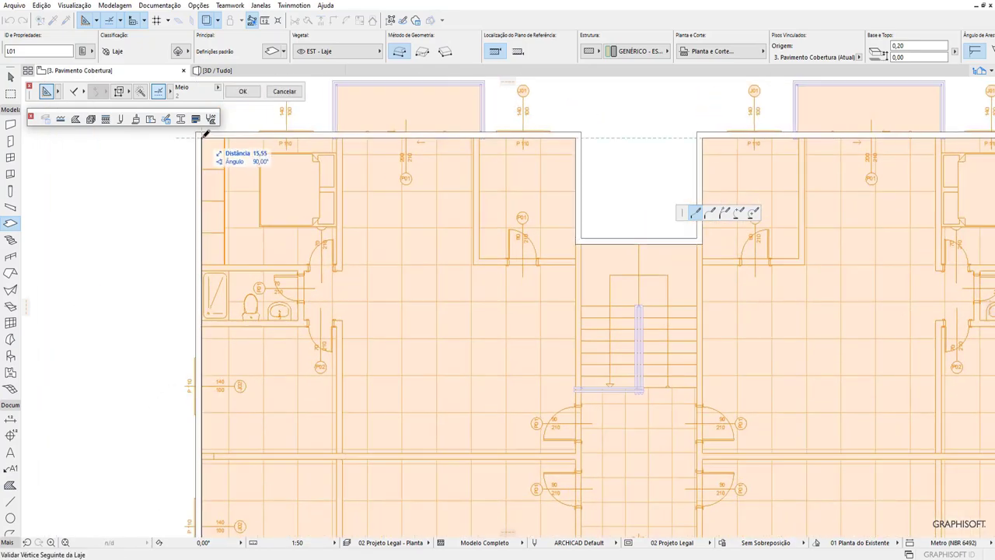
click(203, 135)
scroll(480, 279, down, 3)
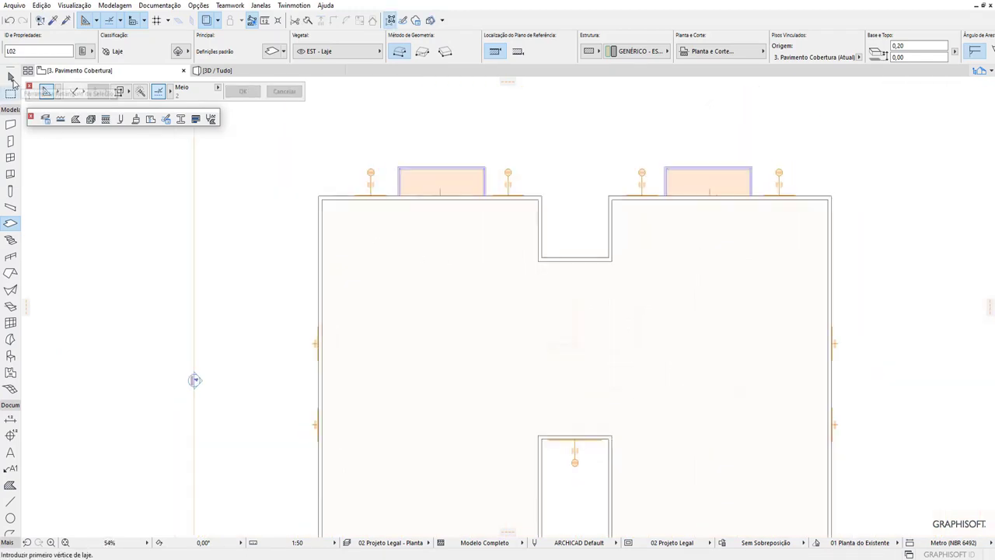
click(11, 77)
Step: Move the roof slab's top-left and notch-corner vertices onto the wall corners
click(480, 248)
scroll(305, 184, up, 4)
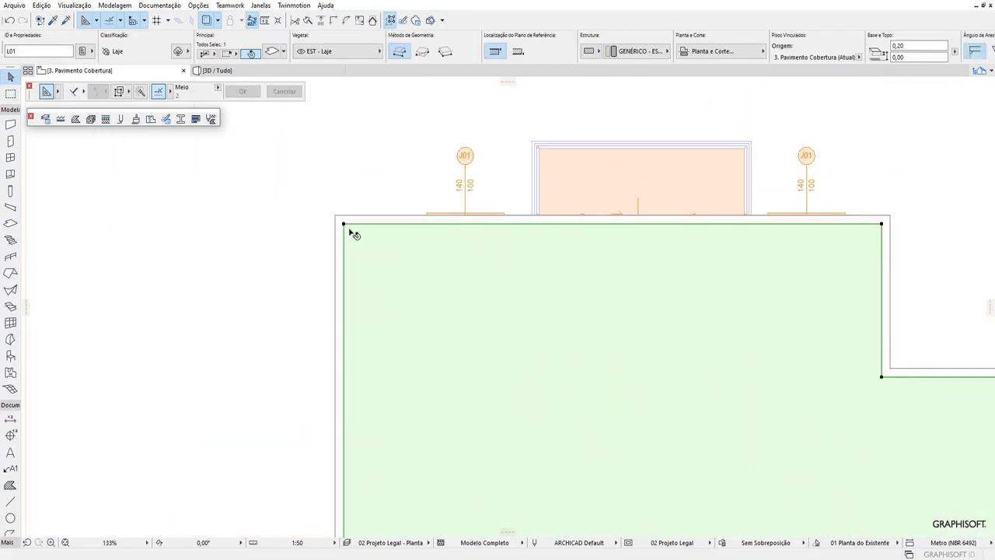
click(339, 223)
click(337, 215)
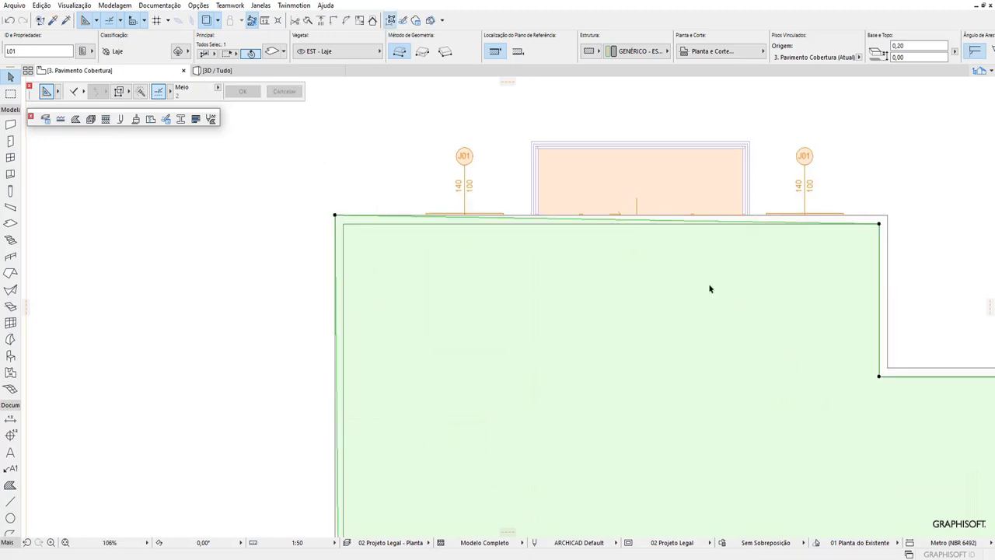
scroll(658, 244, down, 2)
scroll(615, 241, up, 2)
click(608, 231)
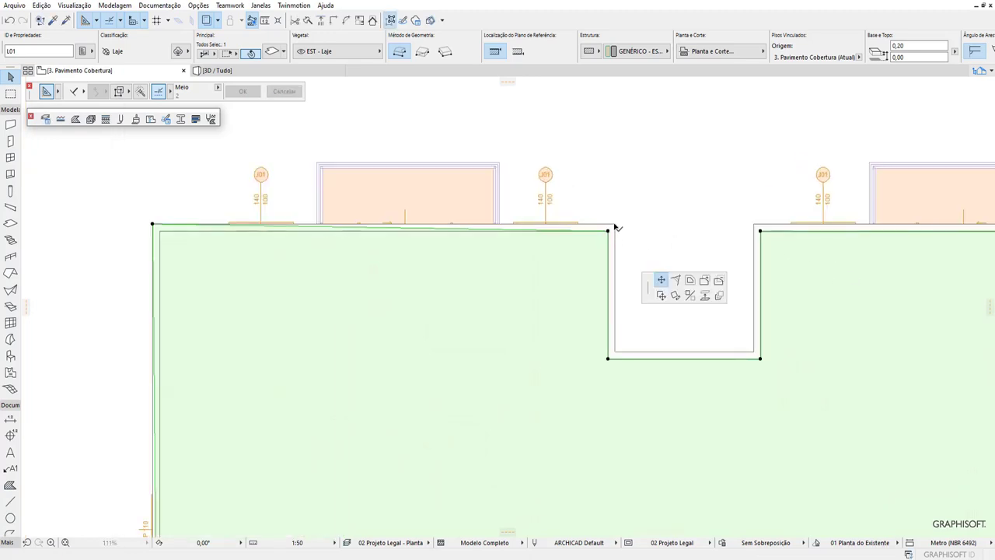
click(615, 224)
click(609, 359)
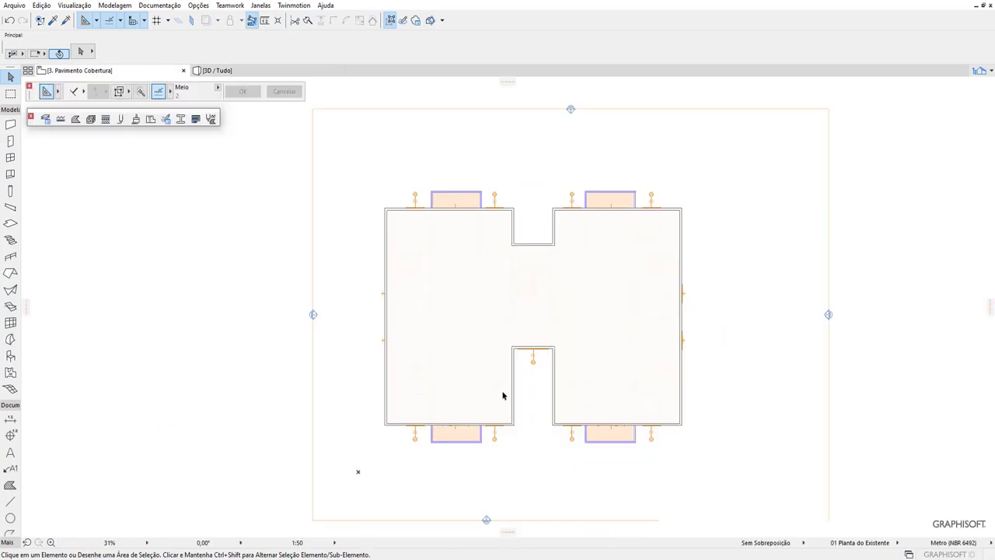
Step: Check the roof slab in 3D, then return to the 3. Pavimento Cobertura plan
click(277, 73)
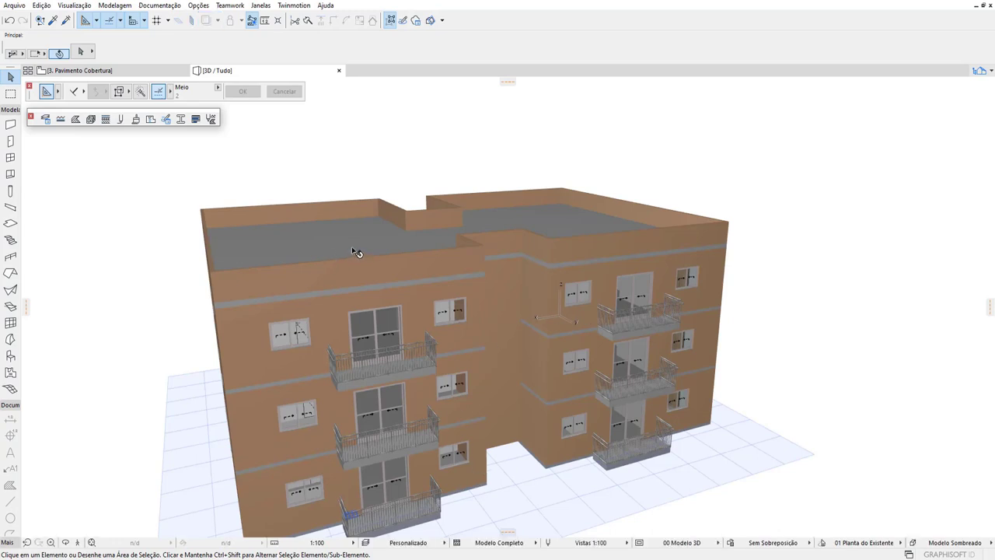
shift+middle_drag(356, 250, 411, 317)
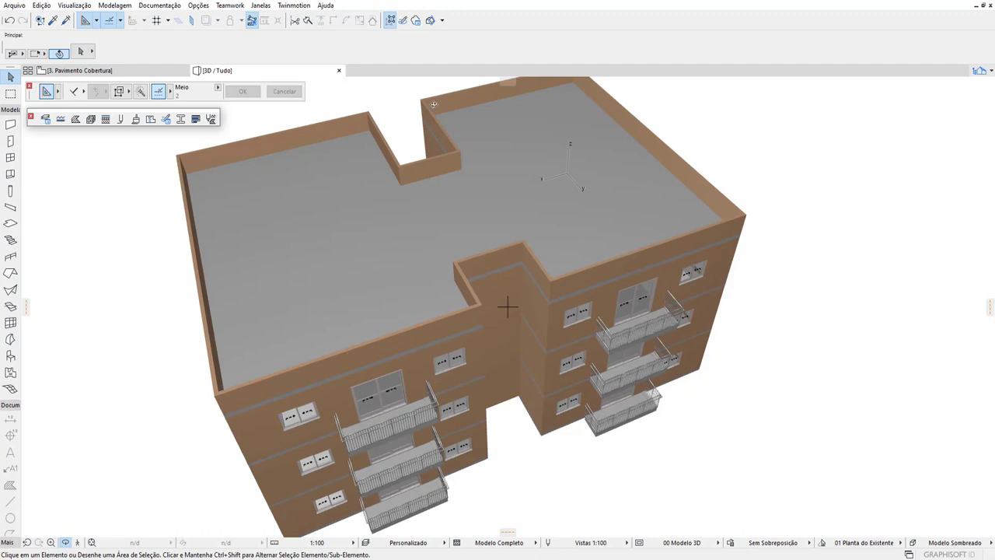
mouse_move(86, 71)
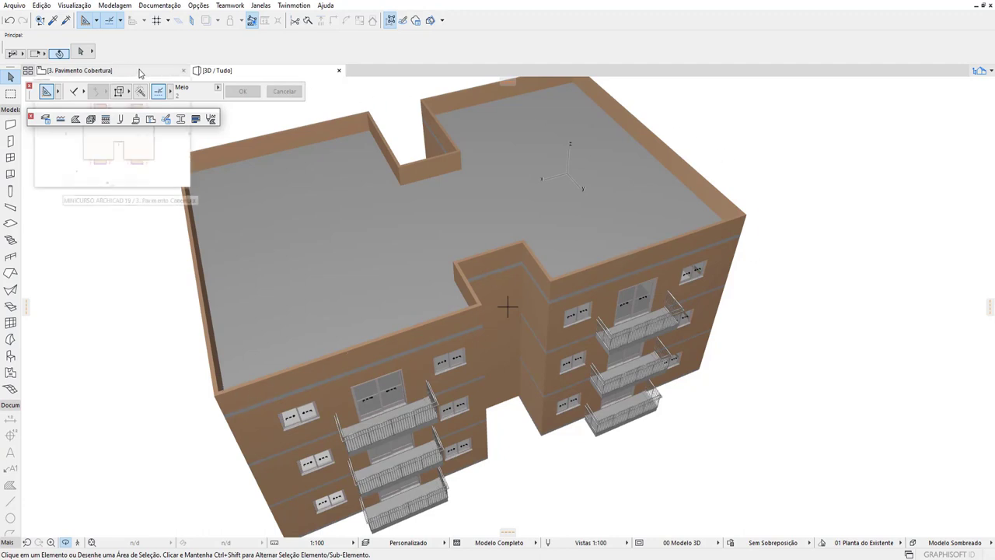
click(139, 72)
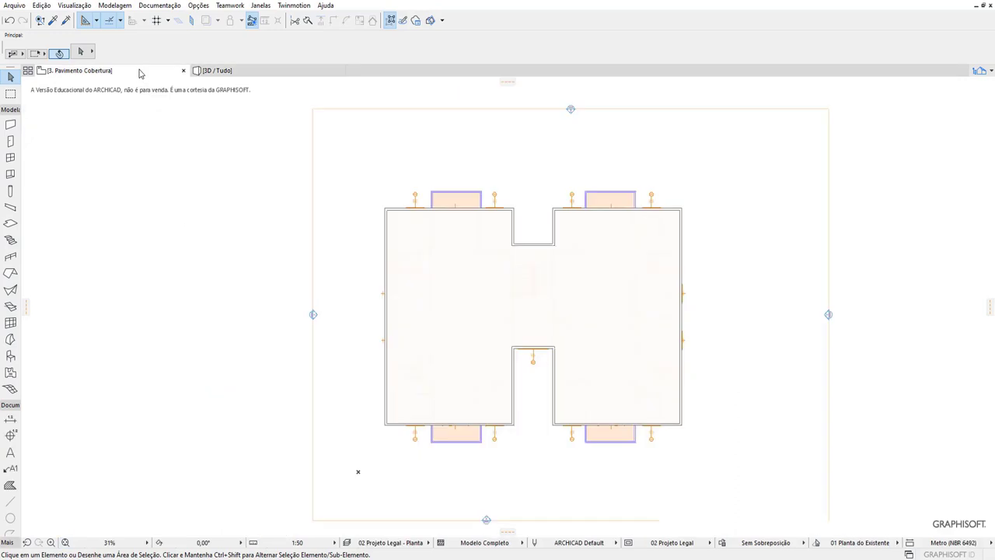
scroll(493, 211, up, 2)
Step: Select all 13 parapet walls on the roof floor
click(493, 210)
shift+click(340, 224)
shift+click(521, 245)
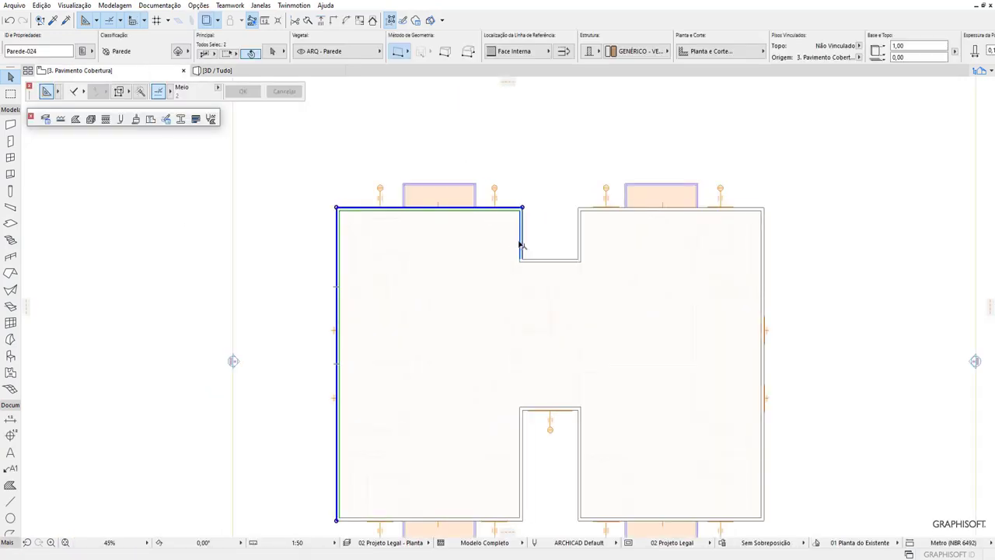
shift+click(537, 261)
shift+click(591, 216)
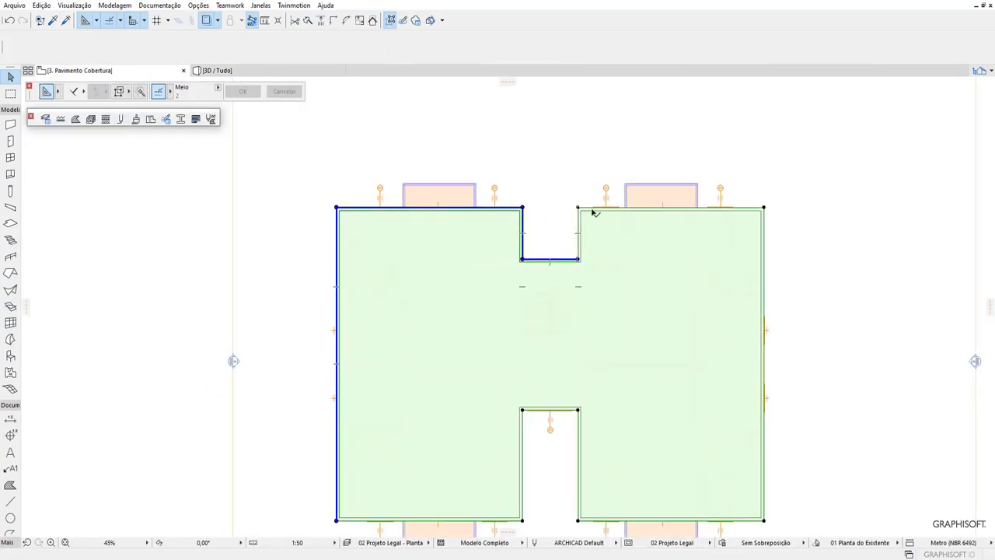
key(ctrl+a)
key(ctrl+apostrophe)
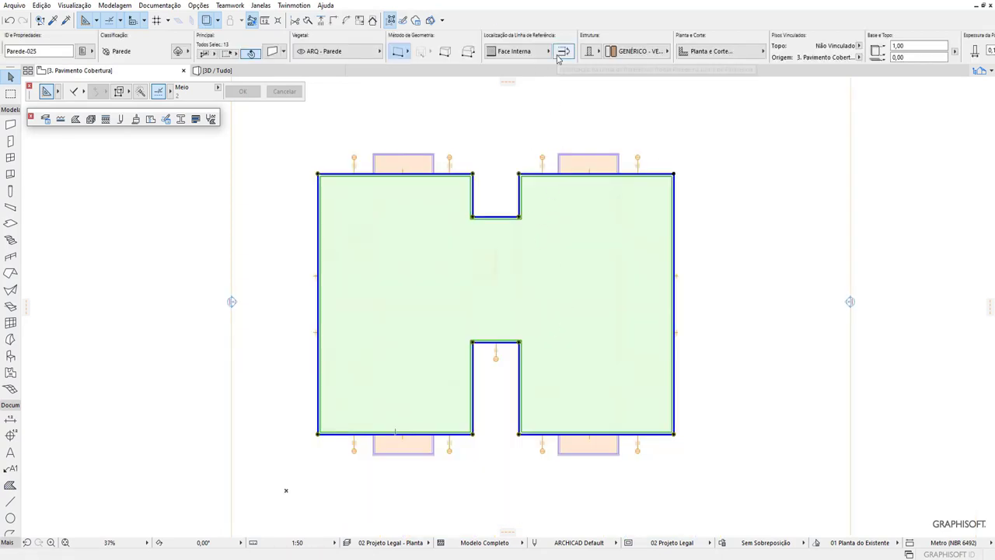
Step: Give the walls the Perfil Decorativo Tipo Cornija profile structure and view them in 3D
click(596, 57)
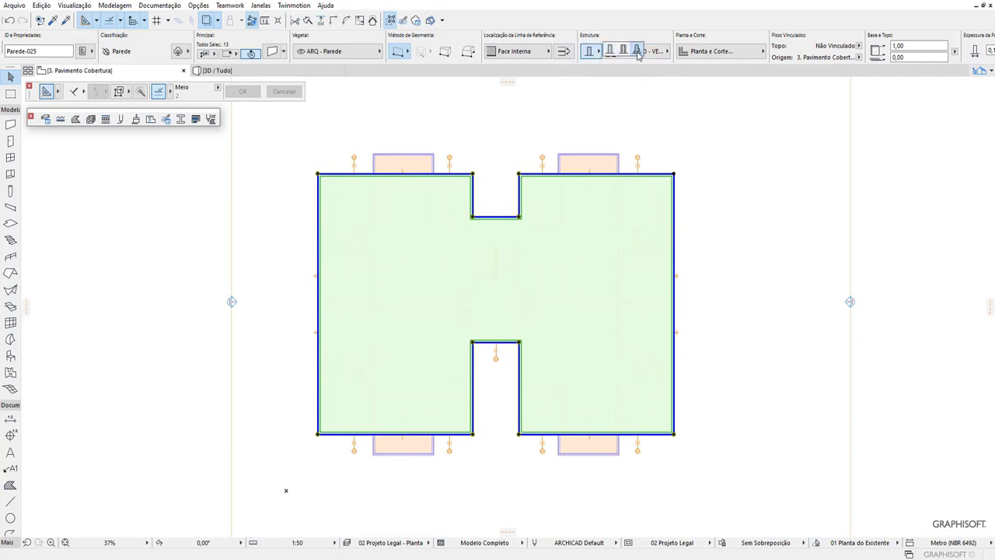
click(637, 52)
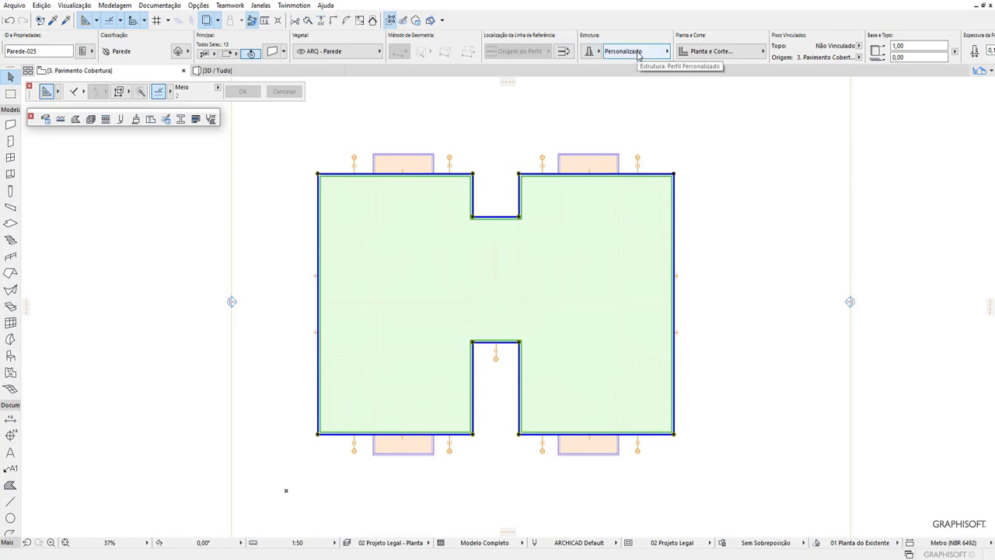
click(638, 55)
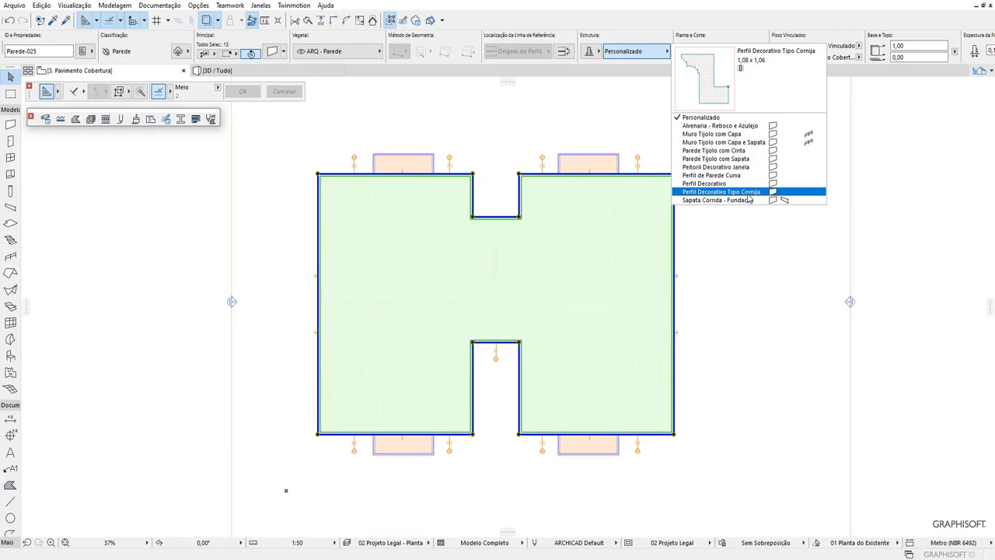
click(747, 194)
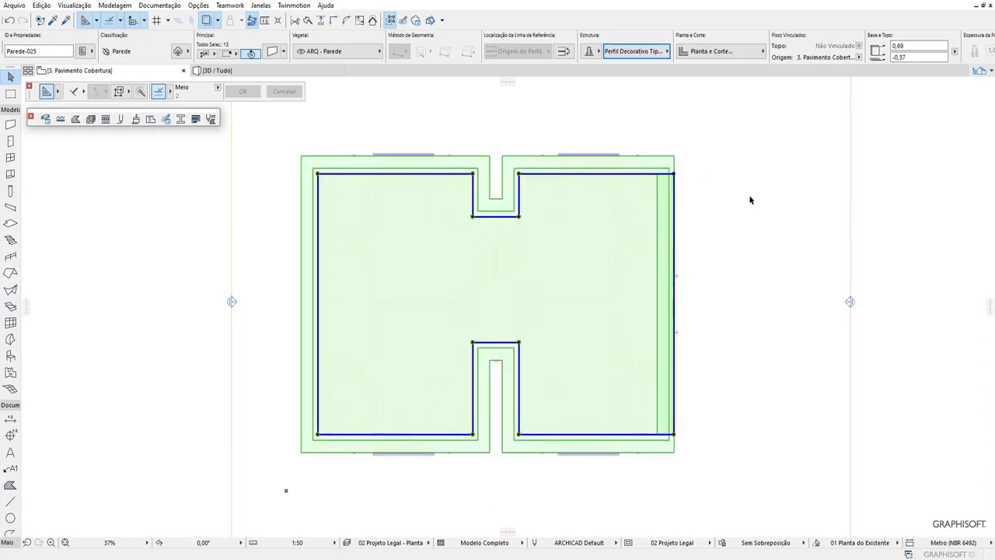
click(290, 75)
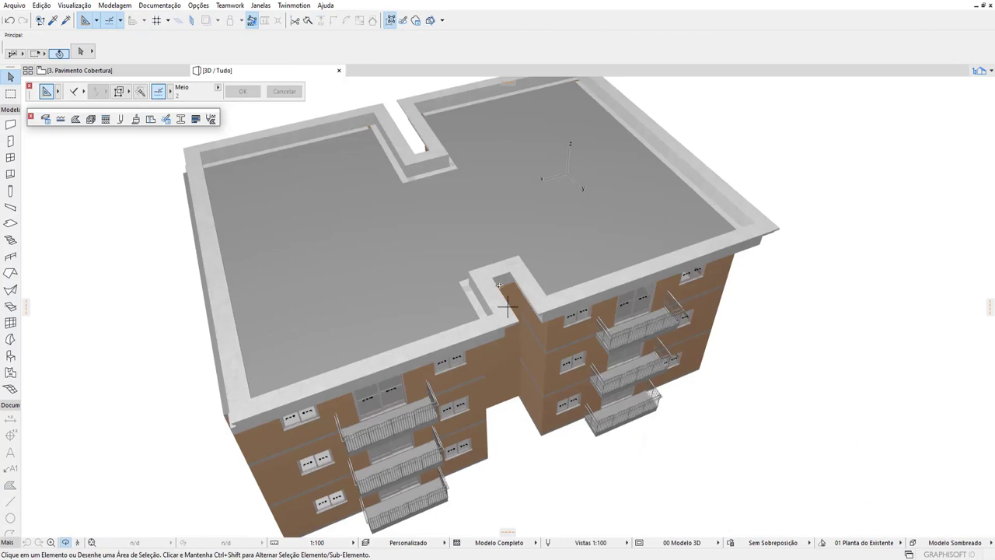
Step: Flip the left parapet wall so it sits on the outer roof edge
mouse_move(504, 305)
mouse_down()
mouse_move(485, 216)
mouse_move(507, 171)
mouse_move(396, 216)
mouse_move(372, 251)
mouse_move(247, 331)
mouse_up()
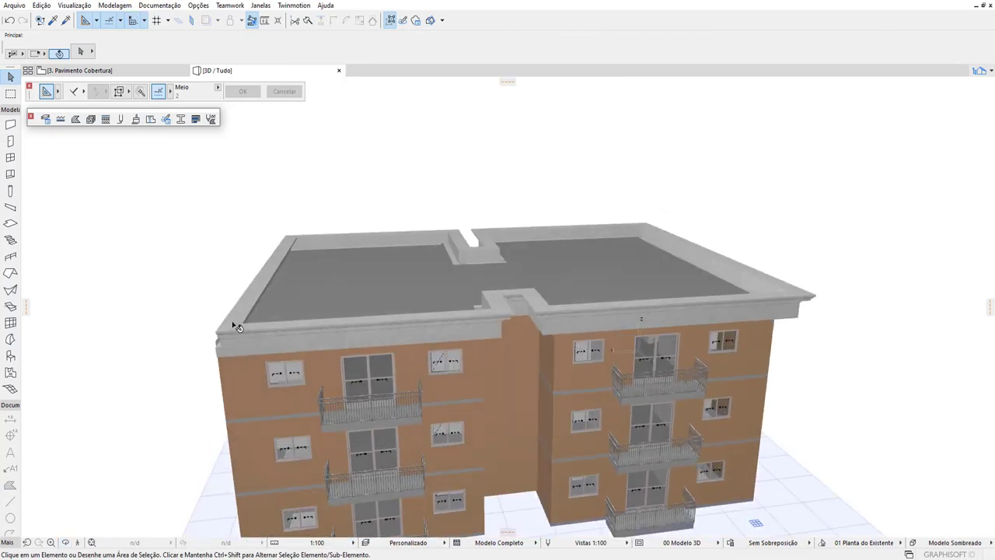
click(232, 329)
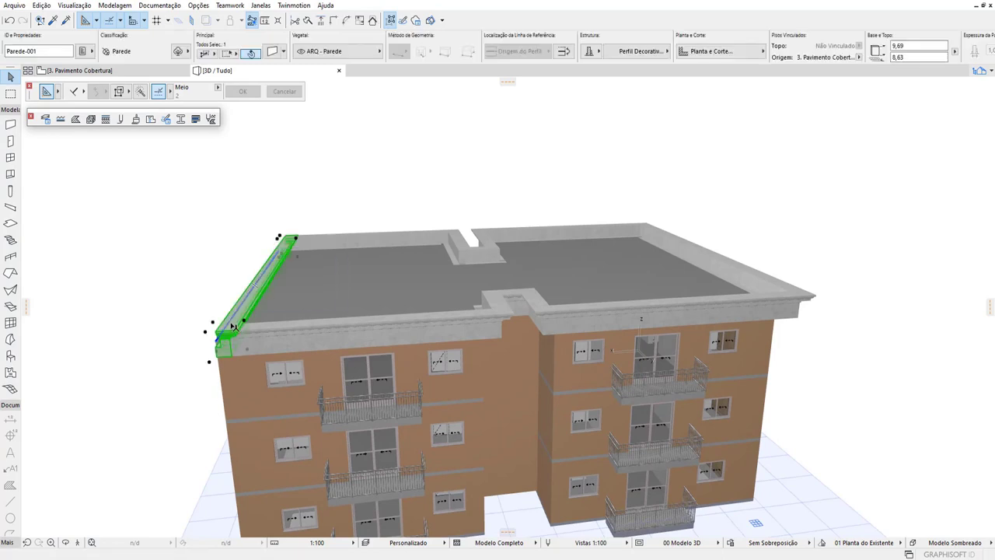
click(568, 59)
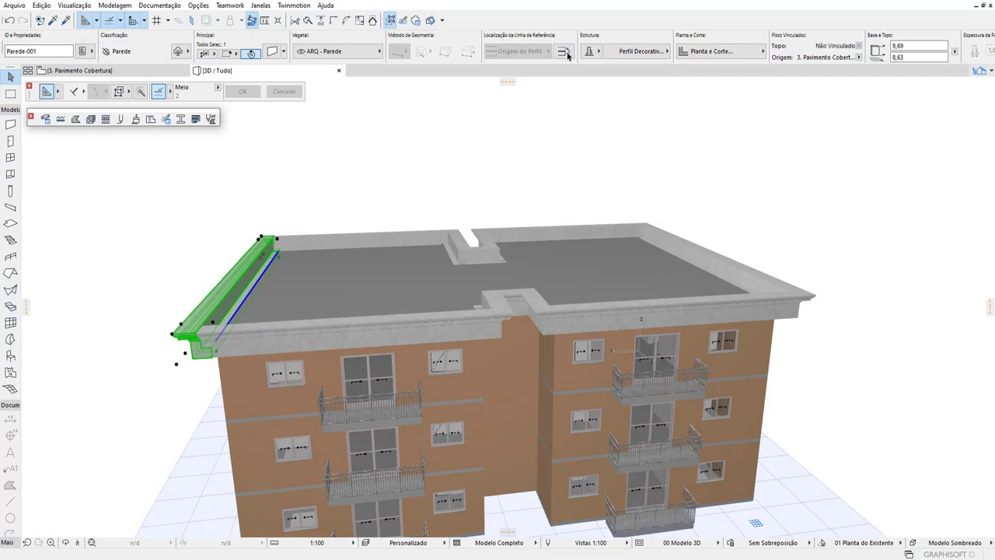
click(568, 56)
key(Escape)
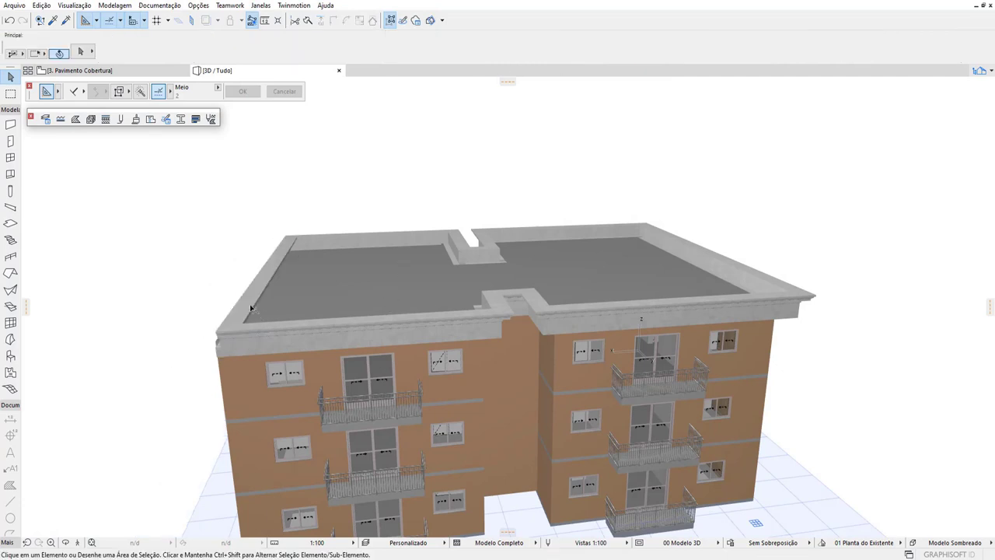
click(250, 308)
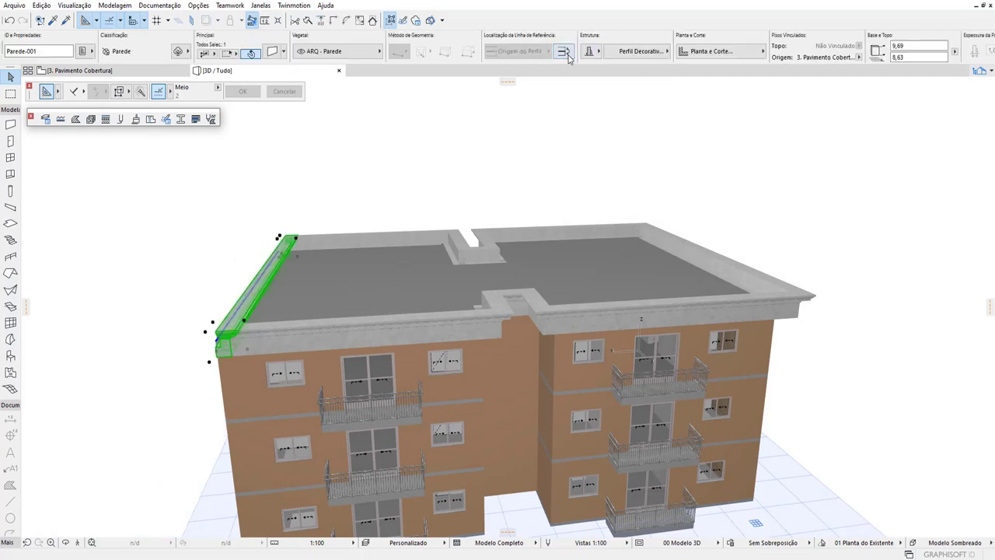
click(568, 59)
click(474, 188)
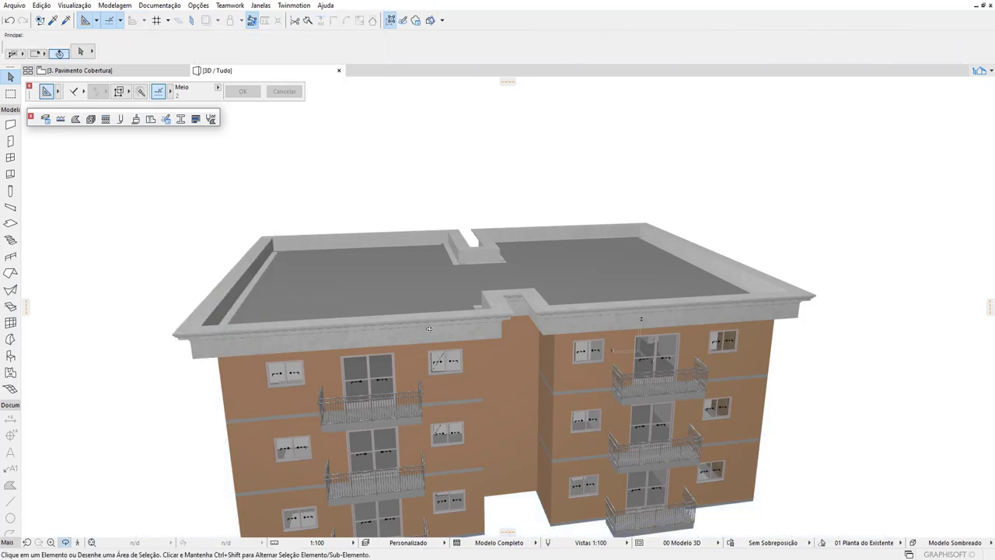
Step: Check the flipped parapet in plan and 3D, ending on the roof floor plan
mouse_move(429, 329)
shift+middle_down()
mouse_move(636, 336)
mouse_move(699, 311)
shift+middle_up()
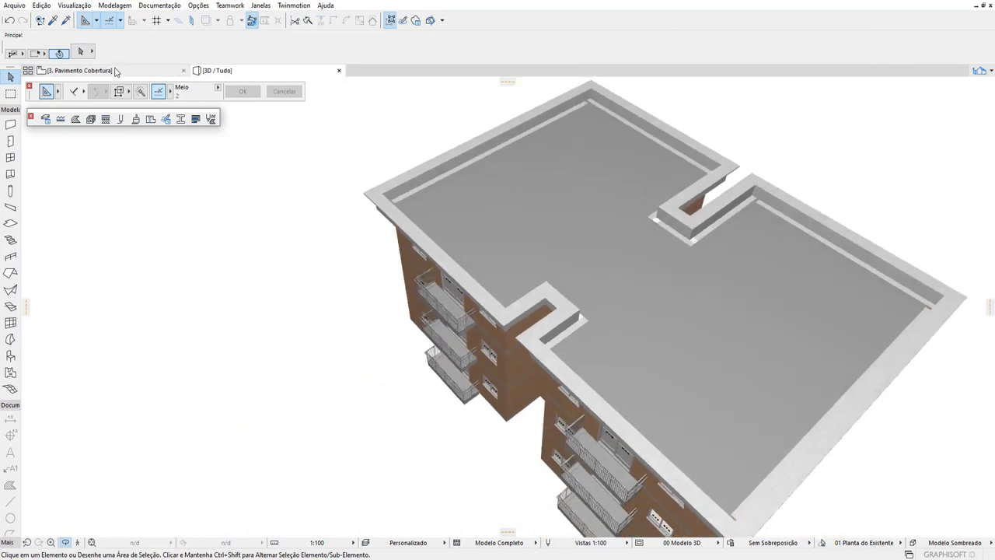
click(116, 70)
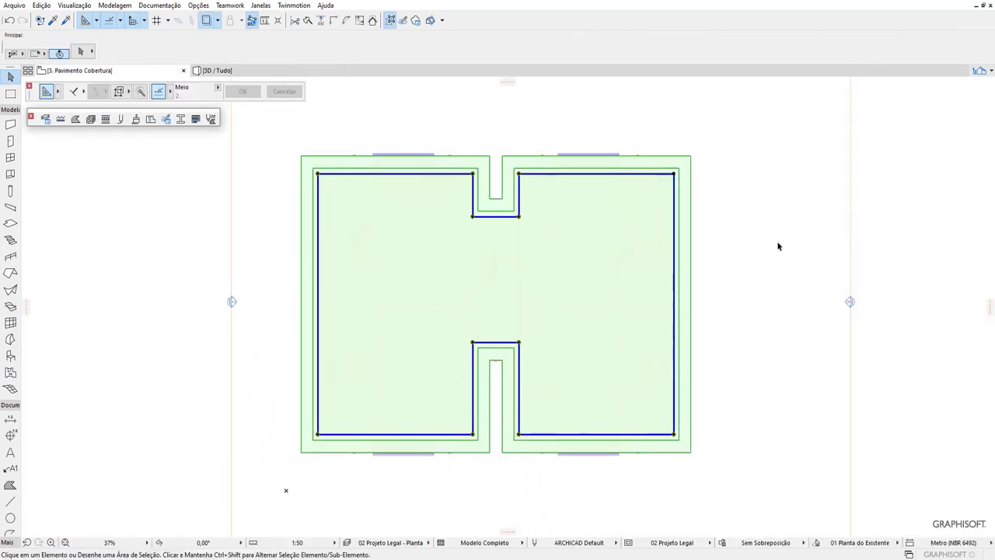
click(721, 189)
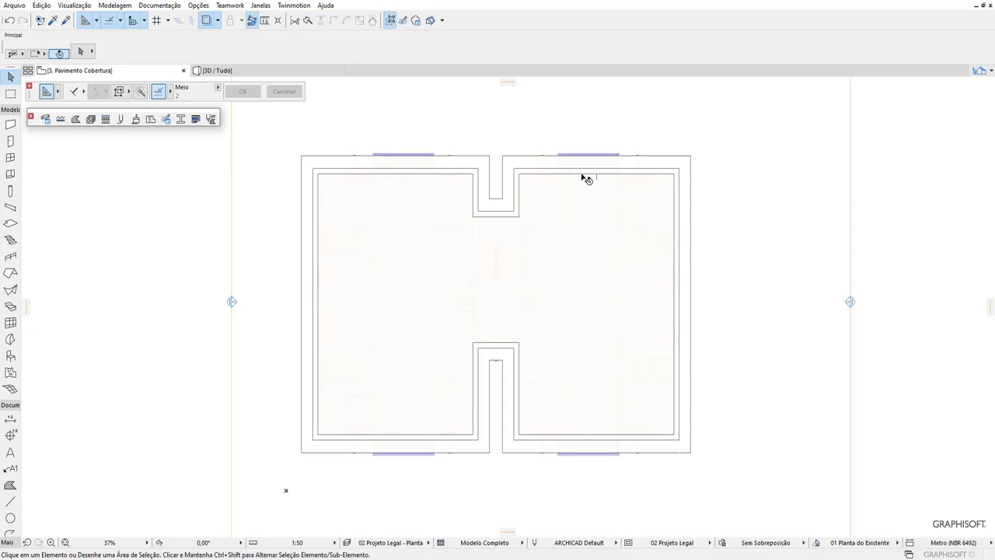
click(279, 71)
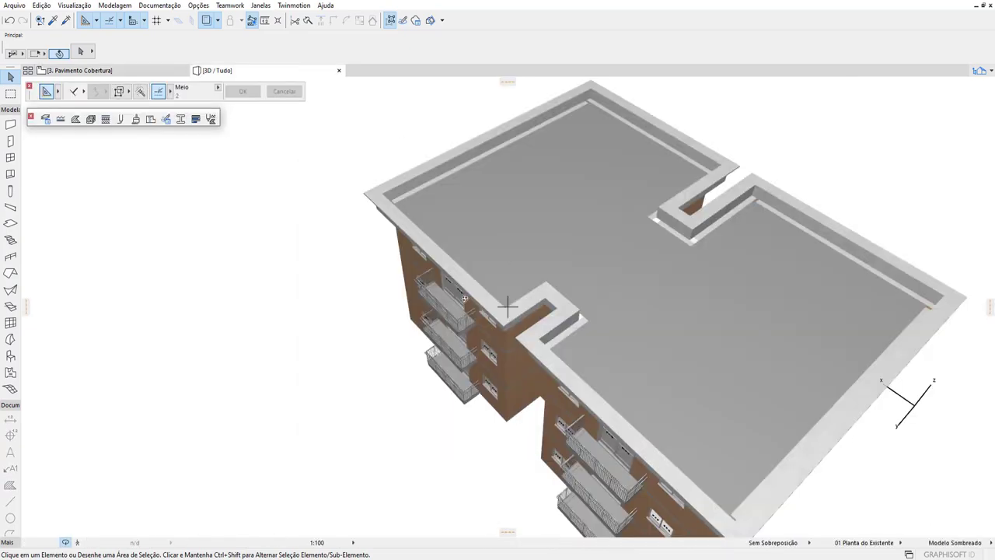
mouse_move(464, 298)
shift+middle_down()
mouse_move(535, 321)
mouse_move(478, 369)
mouse_move(544, 298)
mouse_move(463, 396)
shift+middle_up()
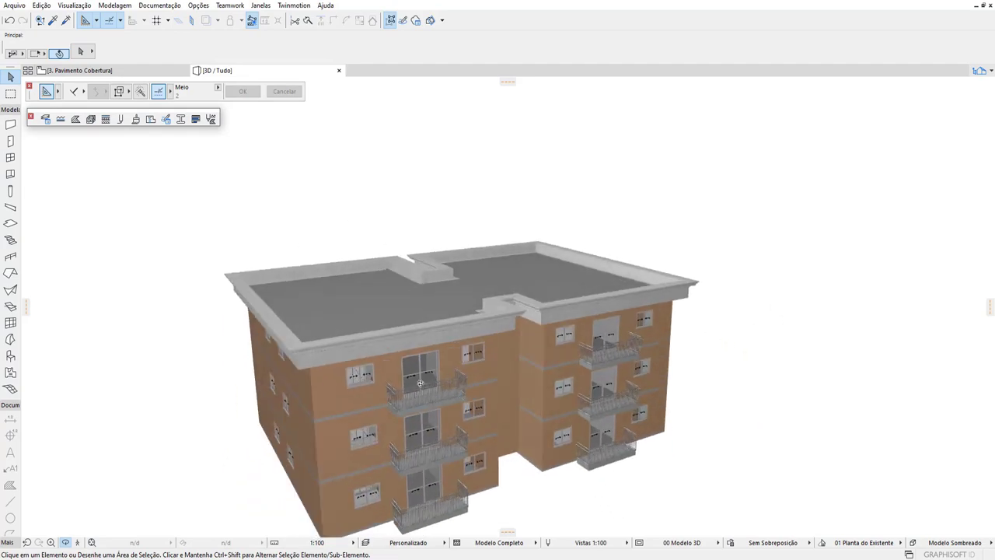
key(F2)
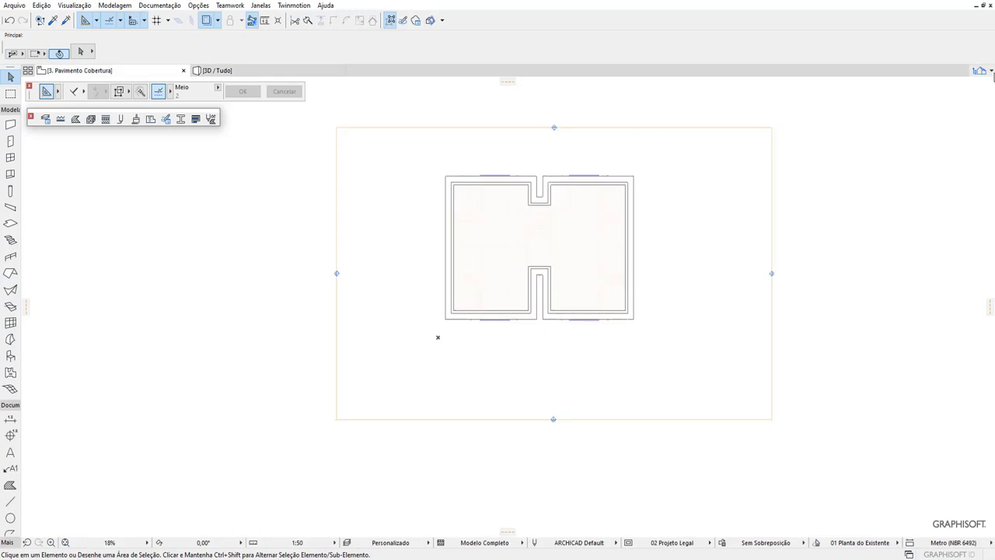
Step: On 0. Pavimento Térreo, draw a rectangular 56.40 × 25.68 terrain mesh around the building
click(992, 72)
double_click(914, 163)
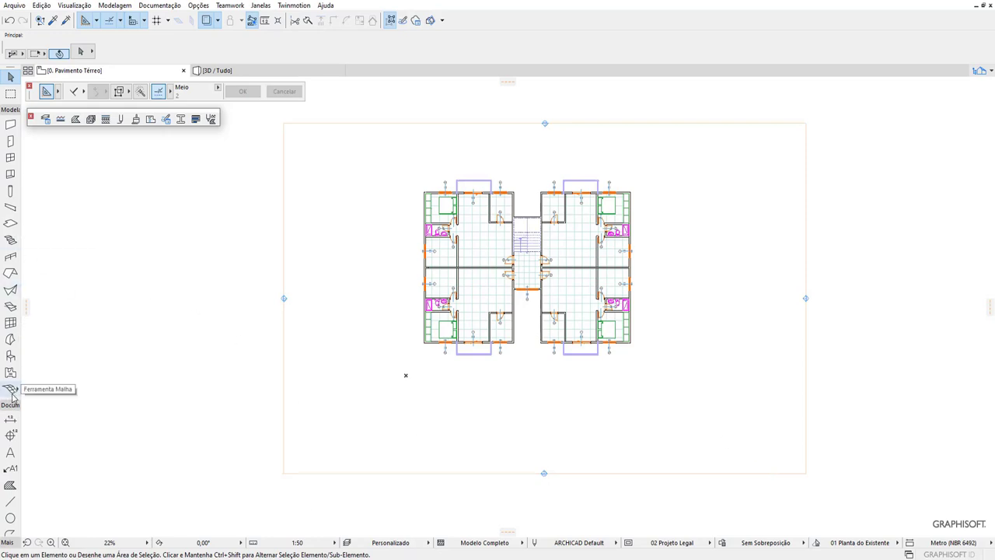
click(11, 391)
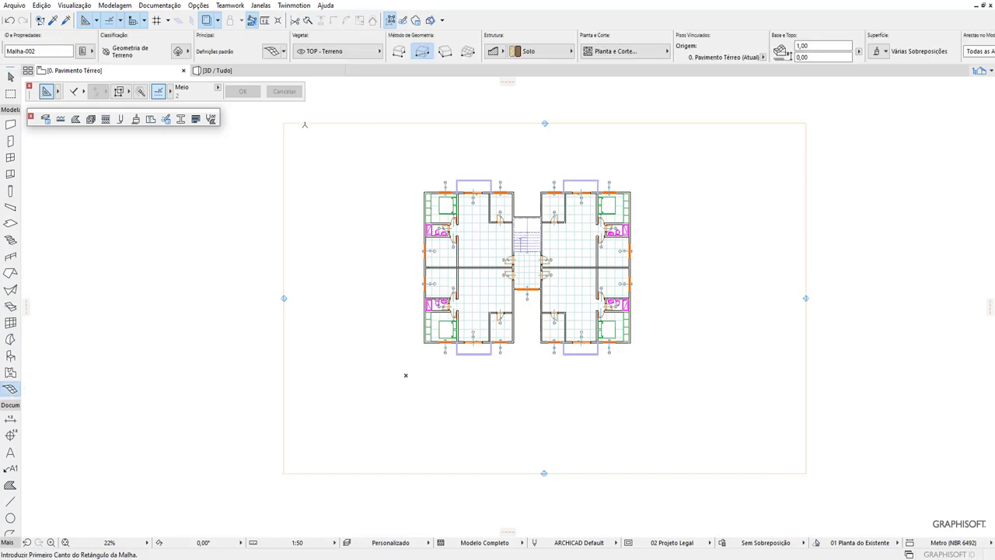
click(291, 130)
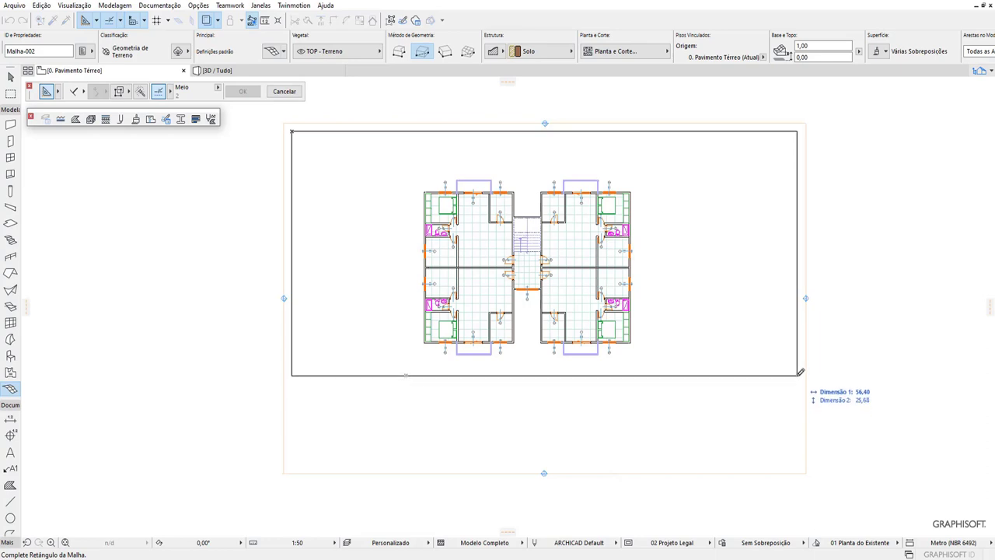
click(797, 376)
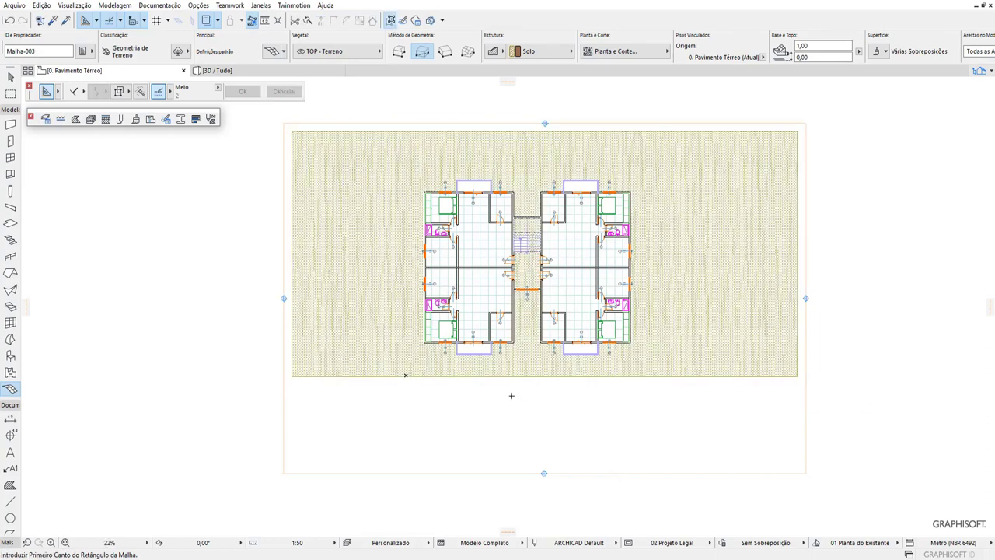
Step: Draw a 1.50-deep and a 6.31-deep slab along the mesh's front edge, then view in 3D
click(11, 225)
click(292, 377)
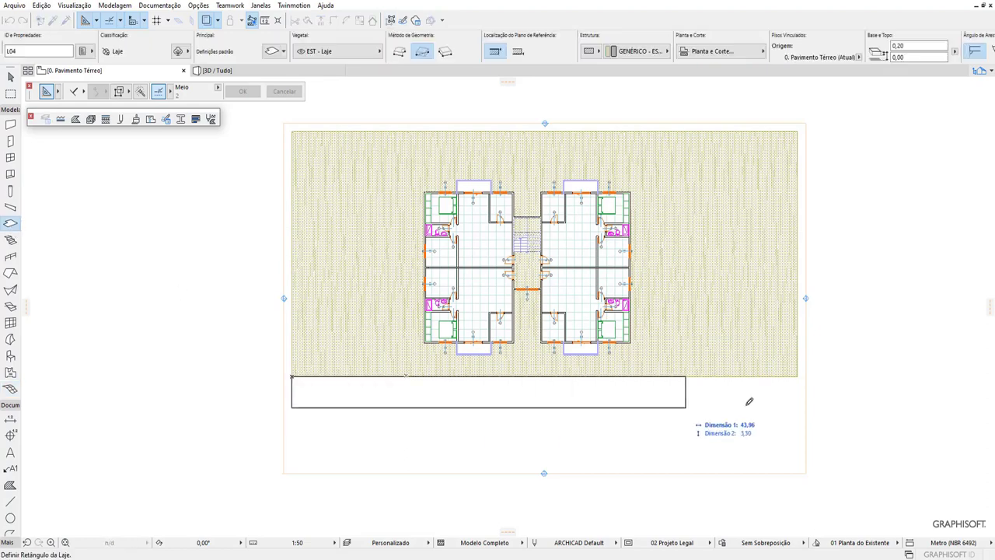
click(799, 407)
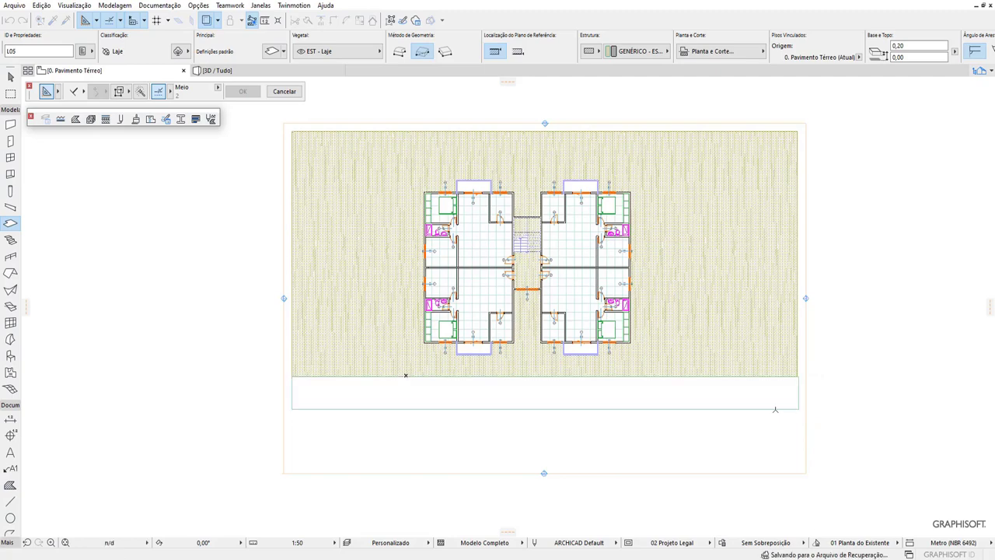
click(292, 409)
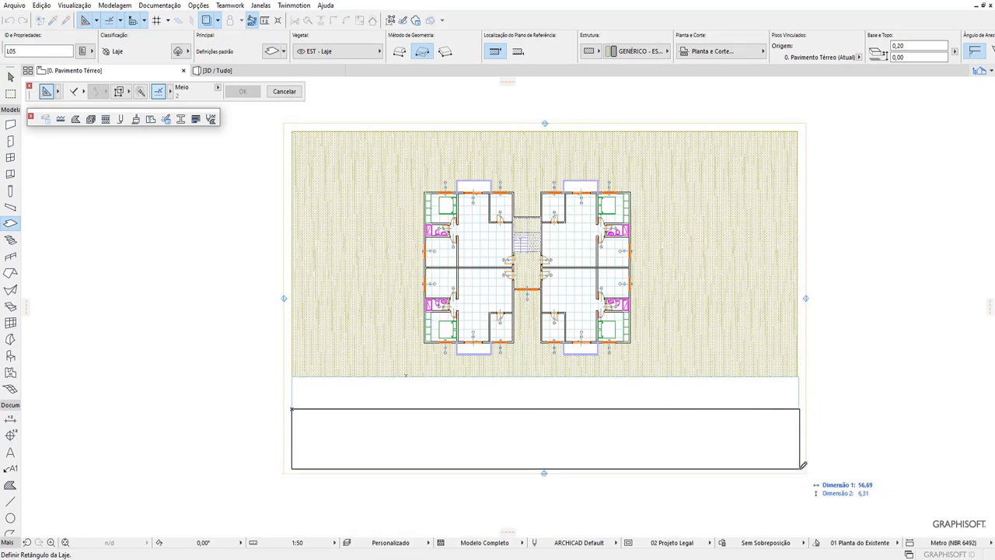
click(804, 464)
key(F3)
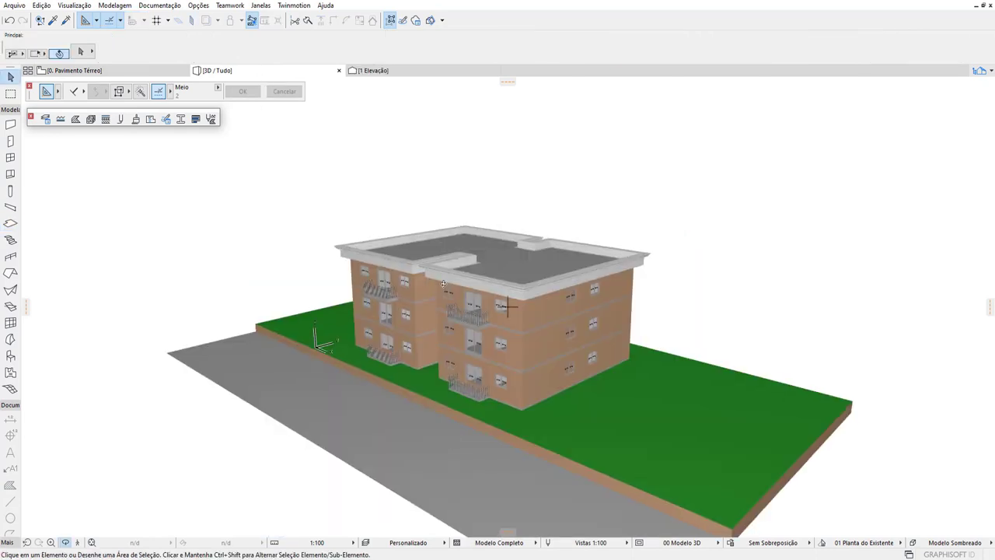
Step: Zoom in on the site in 3D, then go back to the 0. Pavimento Térreo plan
scroll(470, 398, up, 2)
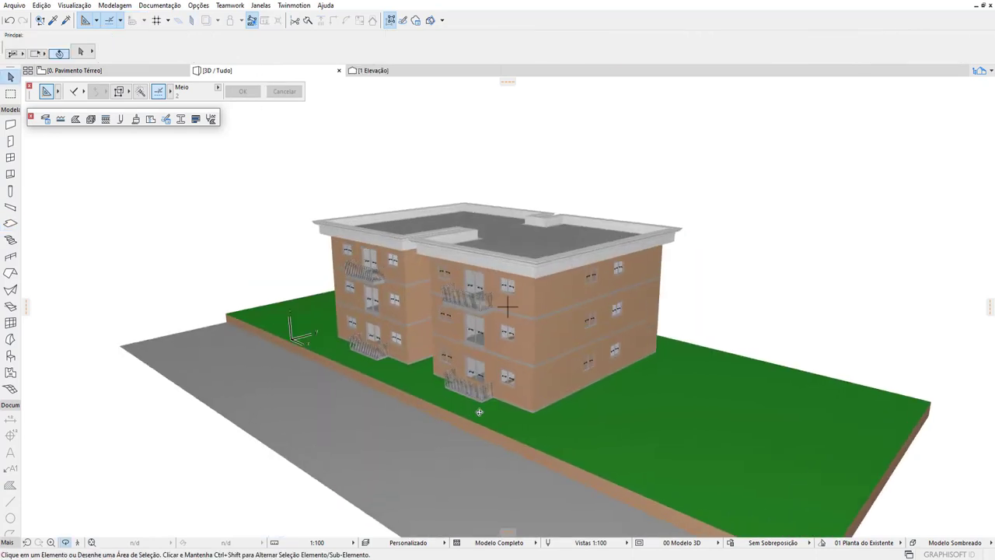
scroll(466, 401, up, 1)
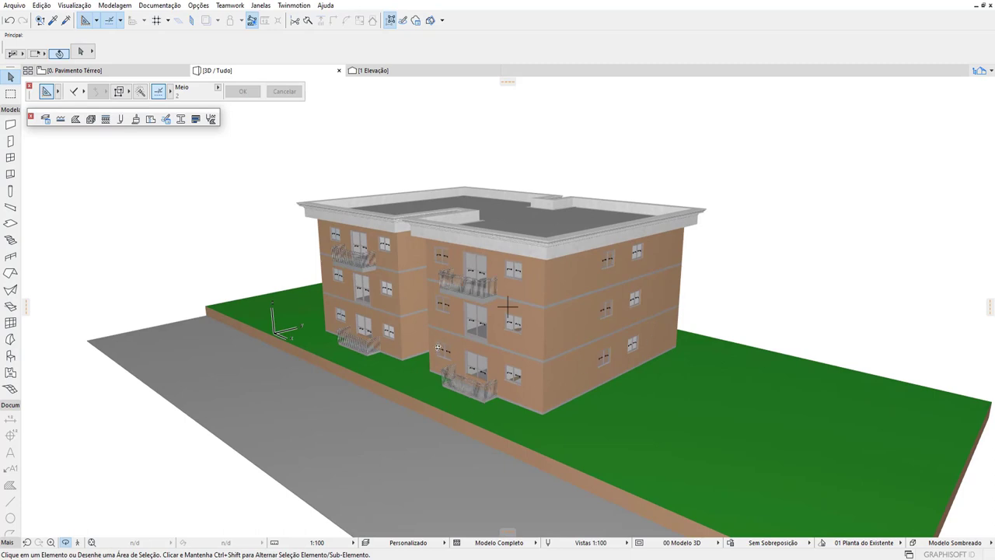
mouse_move(93, 70)
click(129, 76)
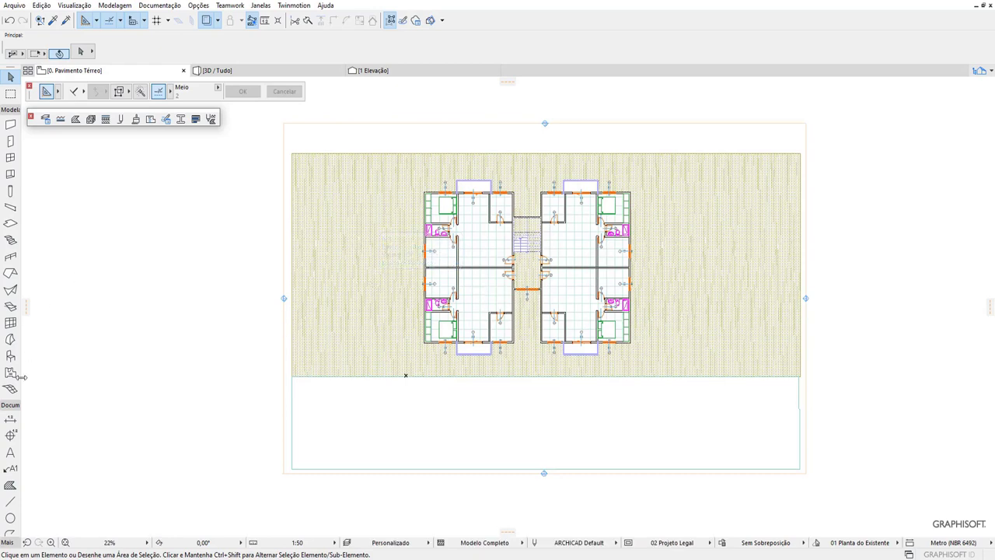
Step: Place a vertical and a horizontal section line cutting across the building and terrain
scroll(11, 432, down, 2)
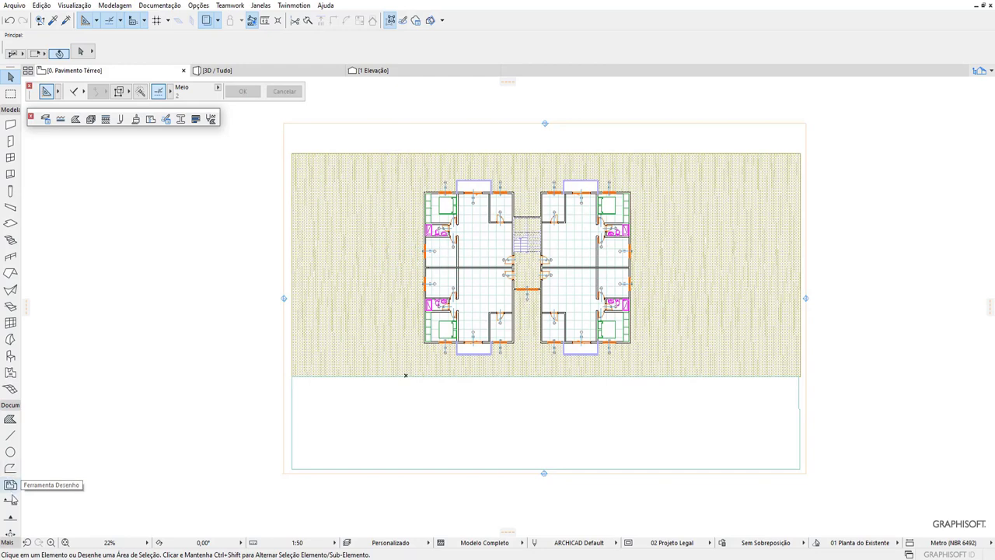
click(12, 503)
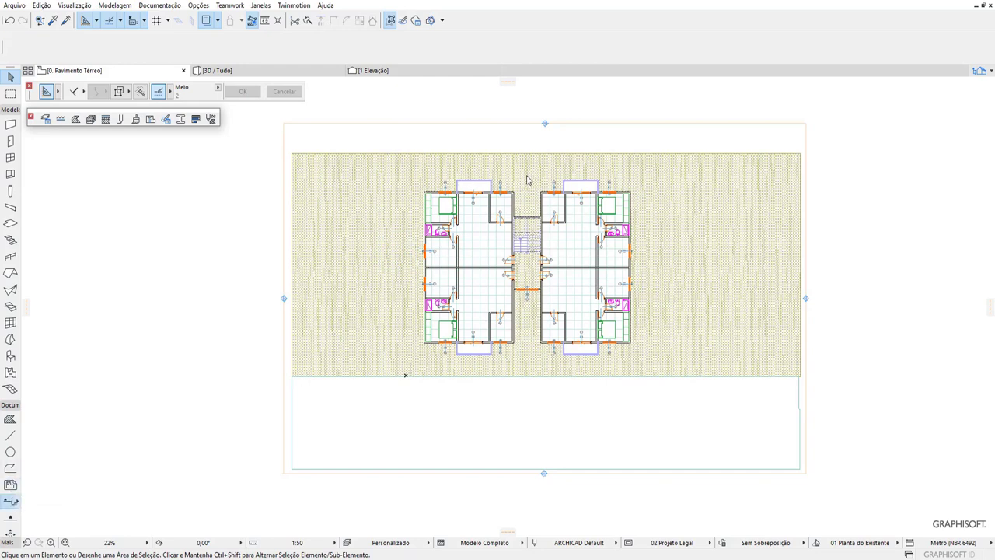
click(531, 106)
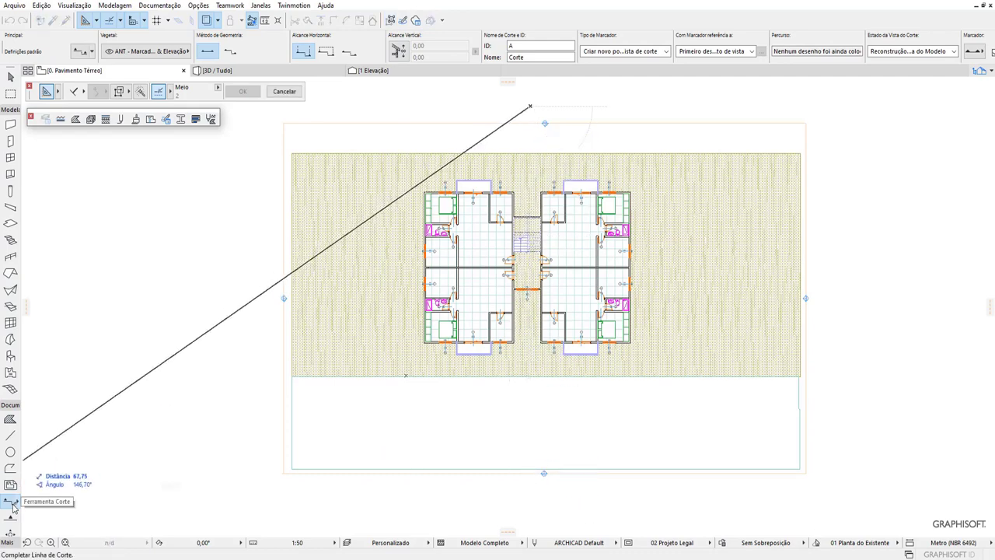
click(533, 509)
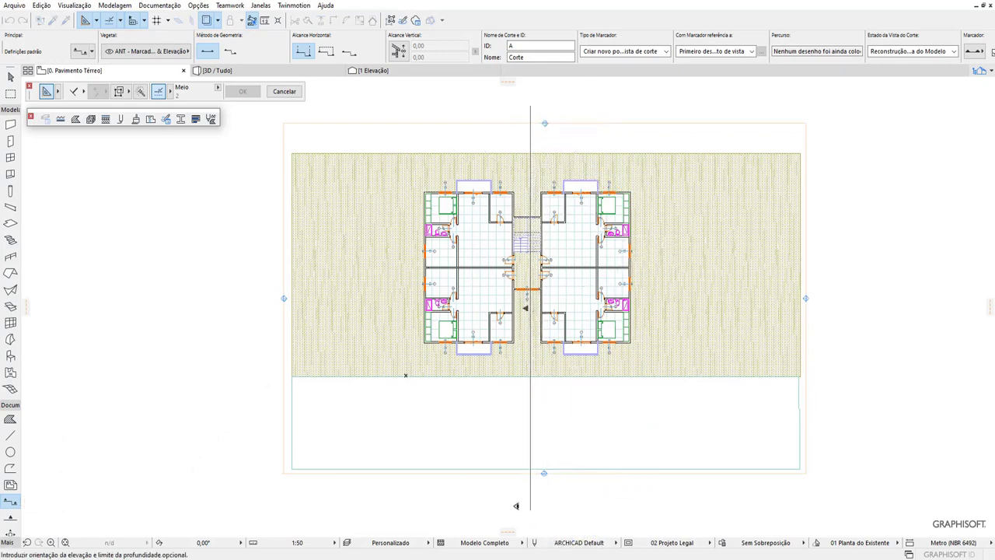
click(555, 507)
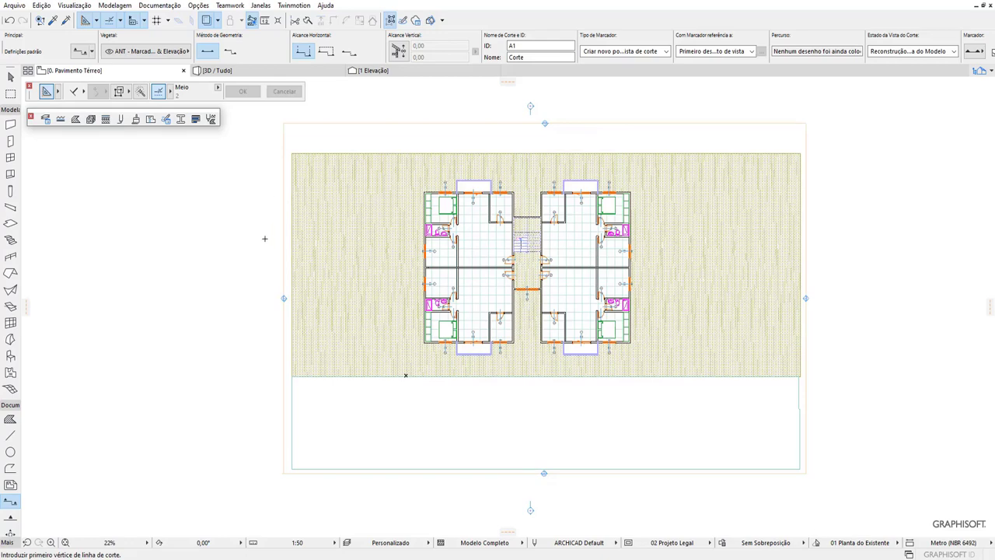
click(261, 231)
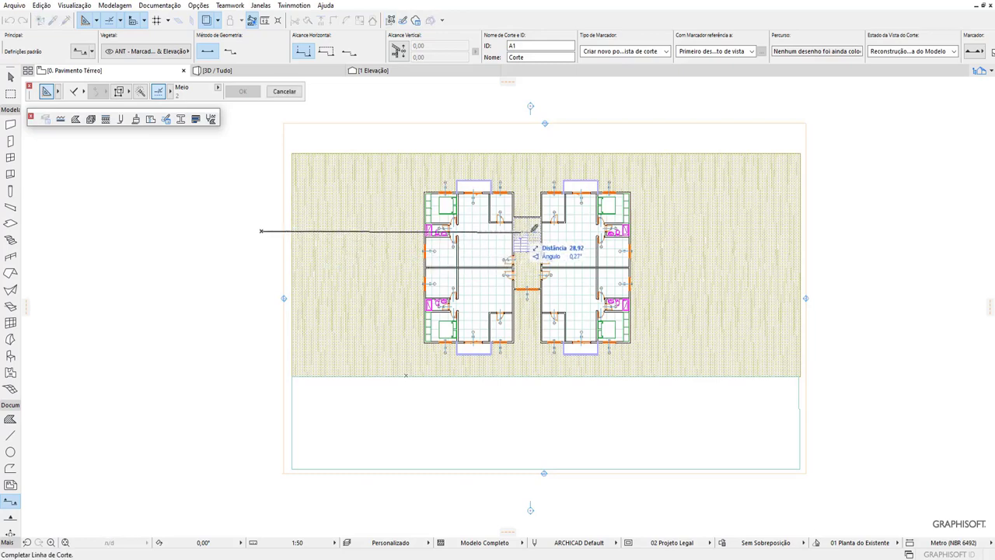
click(837, 224)
click(838, 207)
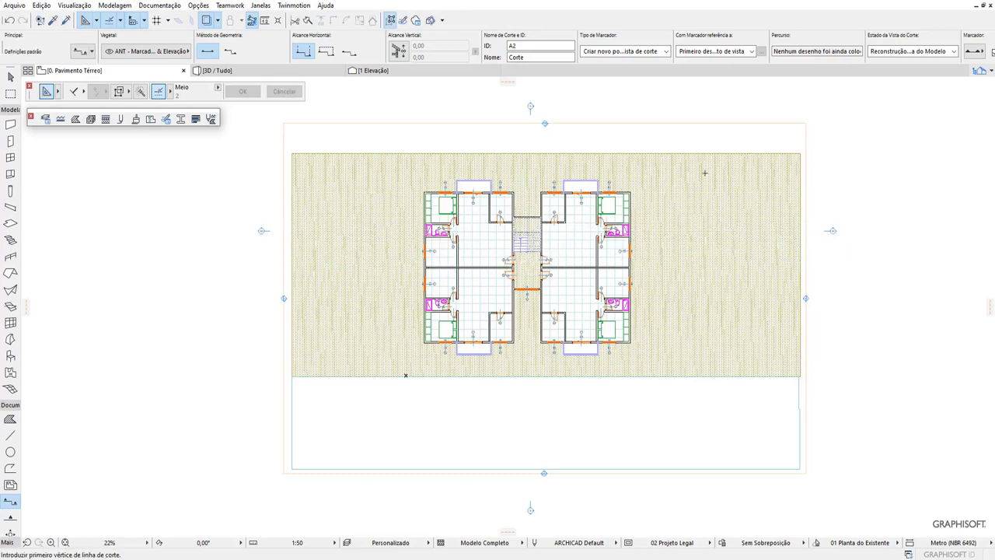
scroll(552, 116, up, 2)
scroll(548, 120, up, 2)
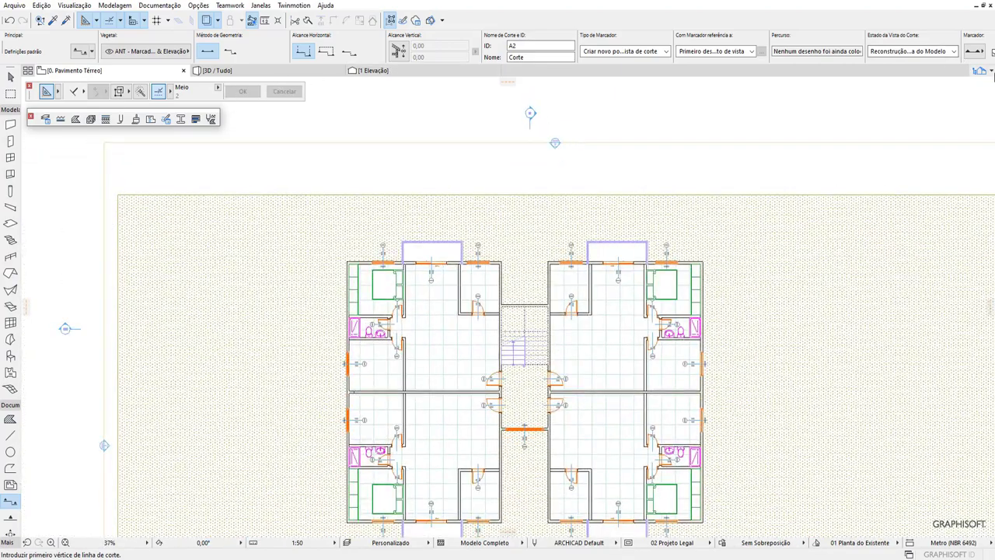
Step: Open the A Corte section and select the sidewalk slab beside the building
click(980, 71)
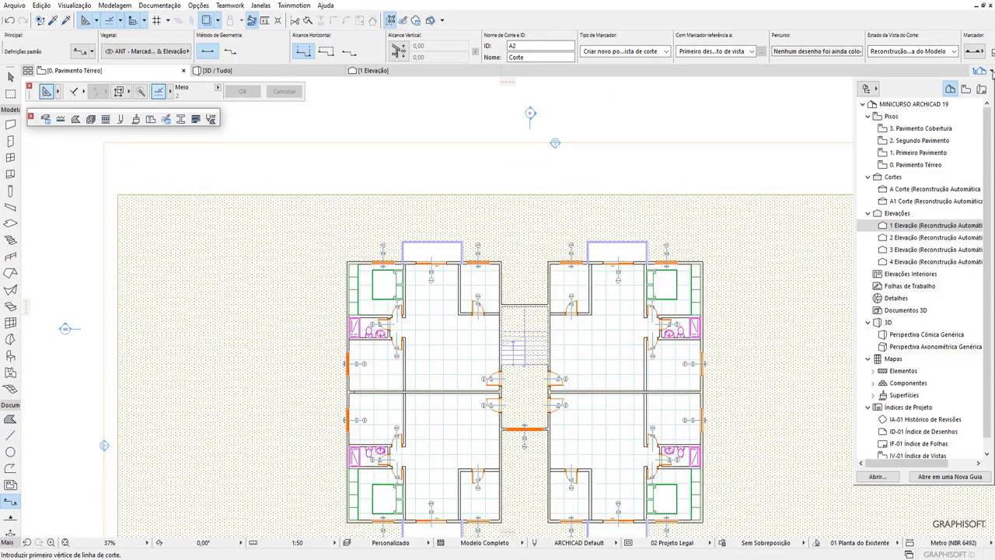
click(910, 194)
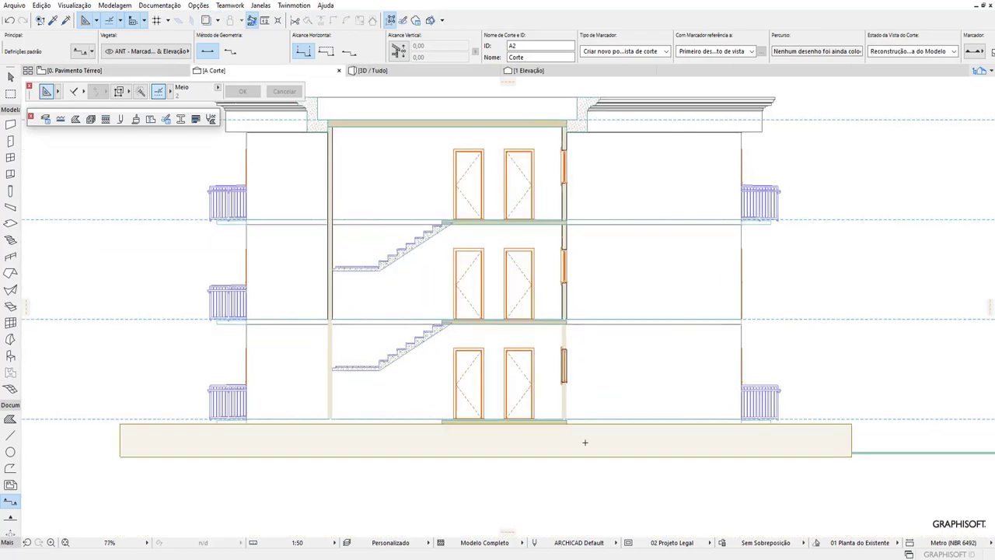
click(11, 77)
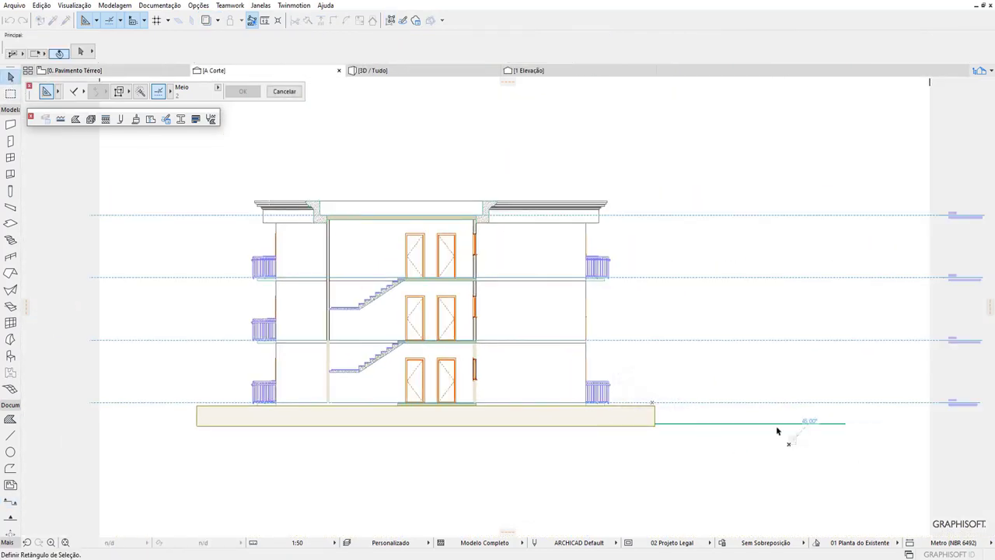
drag(717, 414, 789, 444)
scroll(712, 432, up, 2)
Step: Move the inner sidewalk slab L04 up to sit level with the terrain top
scroll(669, 424, up, 2)
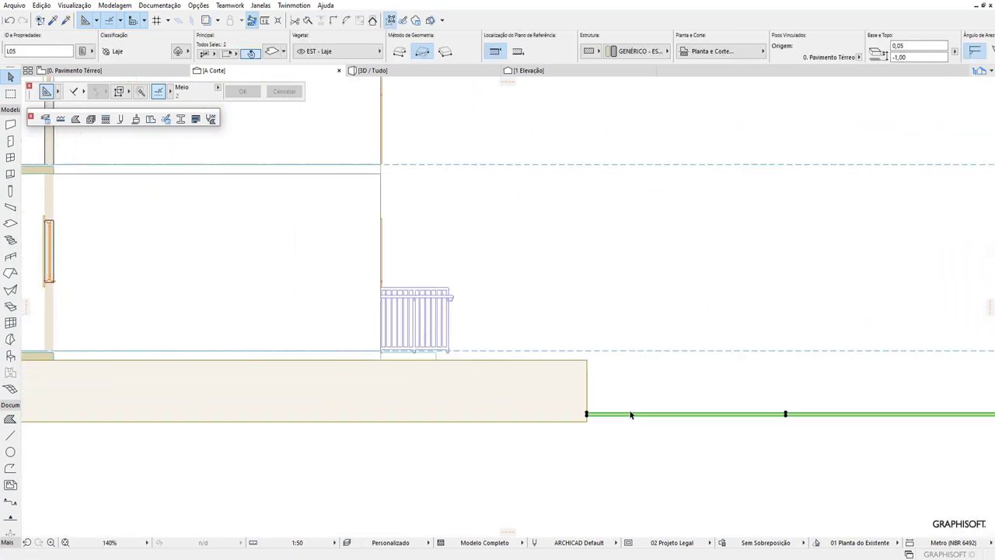
right_click(632, 356)
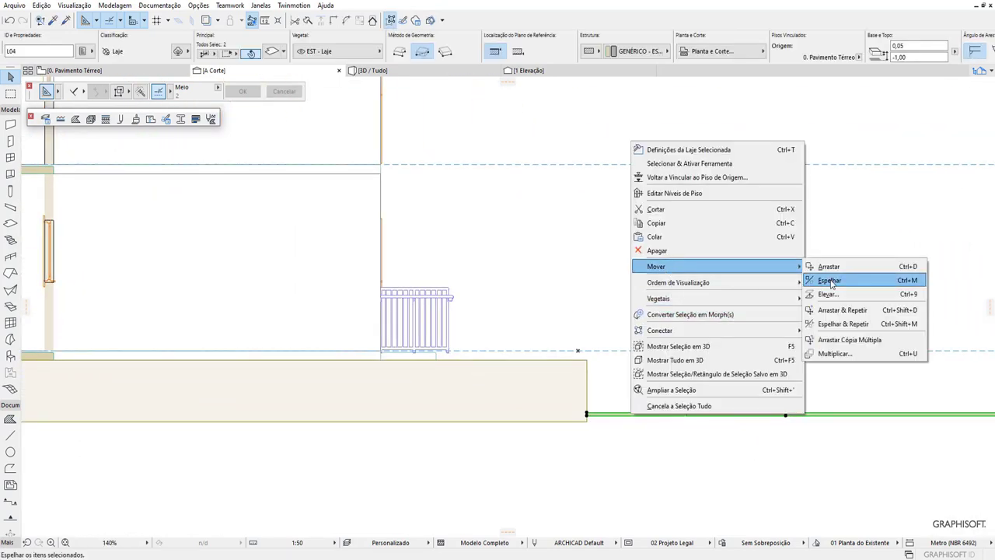
click(844, 264)
scroll(589, 415, up, 1)
scroll(588, 415, up, 3)
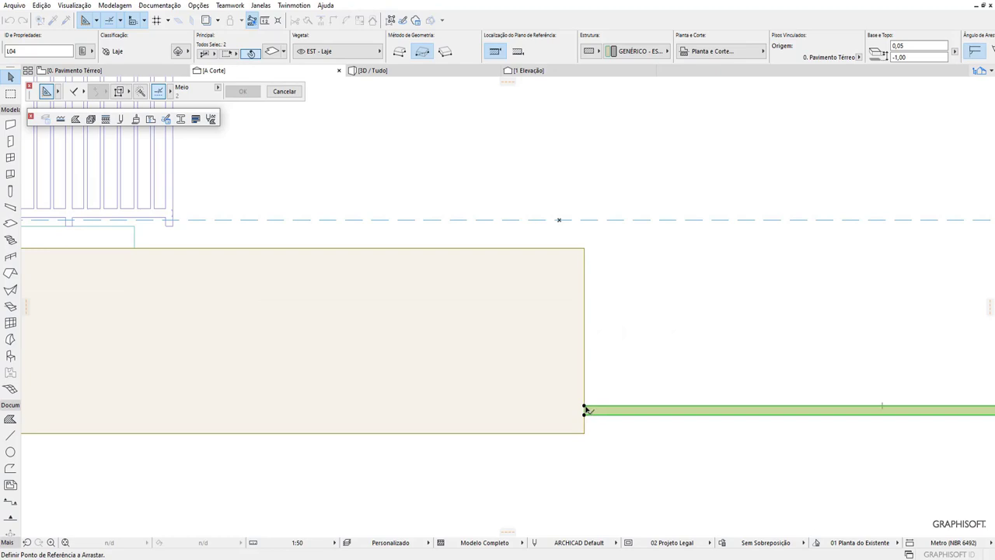
click(585, 409)
click(585, 250)
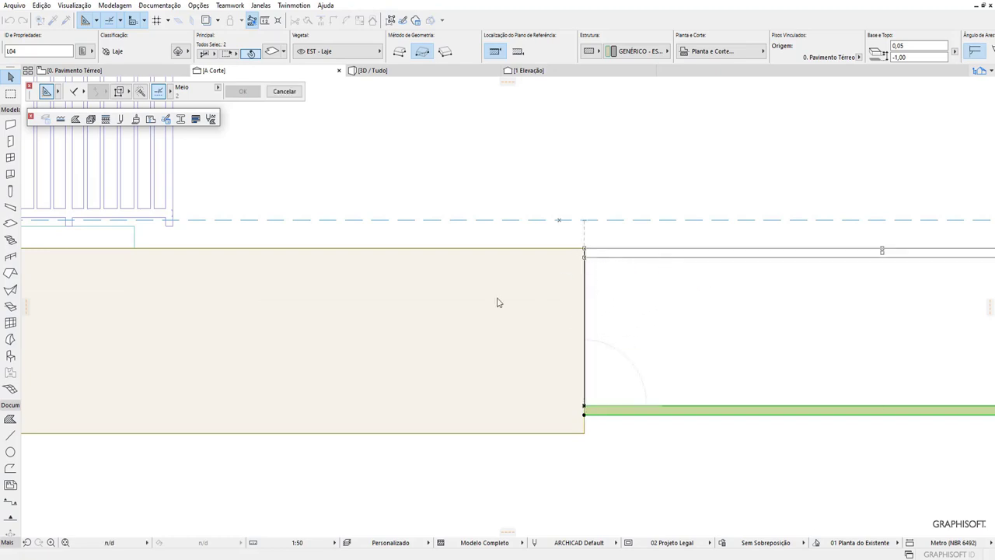
scroll(329, 368, down, 3)
click(818, 312)
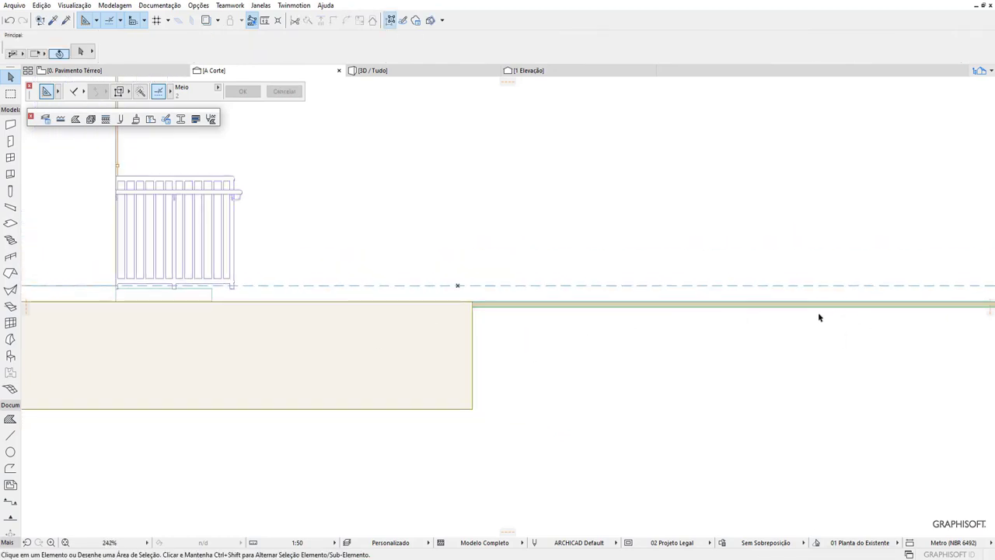
scroll(408, 294, down, 2)
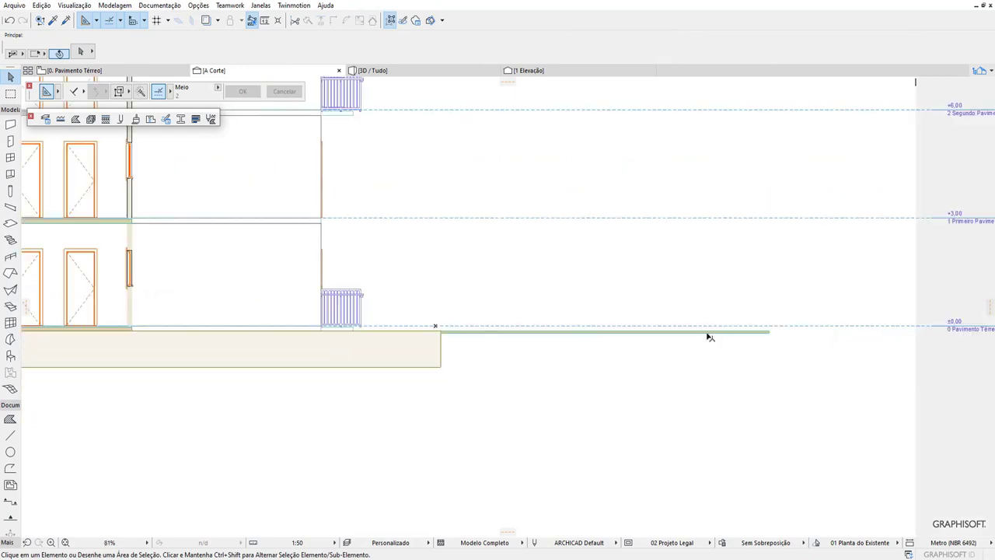
Step: Drop the outer slab L05 0.05 lower than the sidewalk
click(707, 333)
right_click(705, 334)
mouse_move(755, 185)
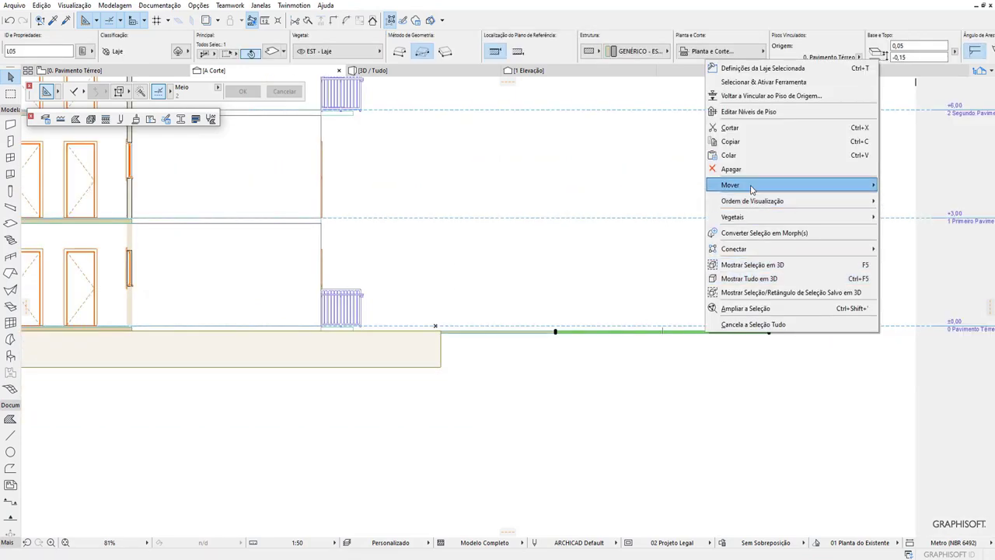
click(636, 186)
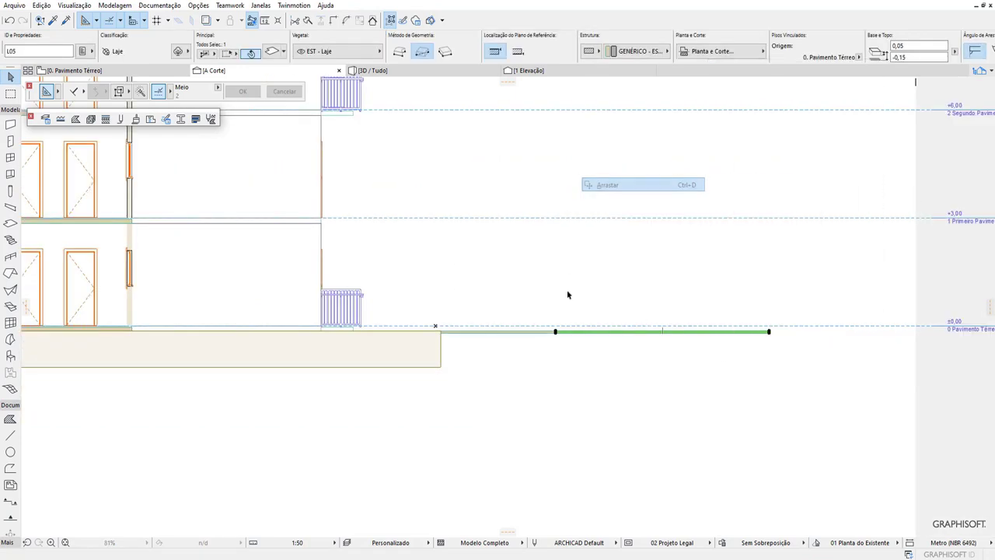
scroll(560, 340, up, 1)
scroll(553, 337, up, 2)
scroll(537, 333, up, 1)
scroll(533, 325, up, 1)
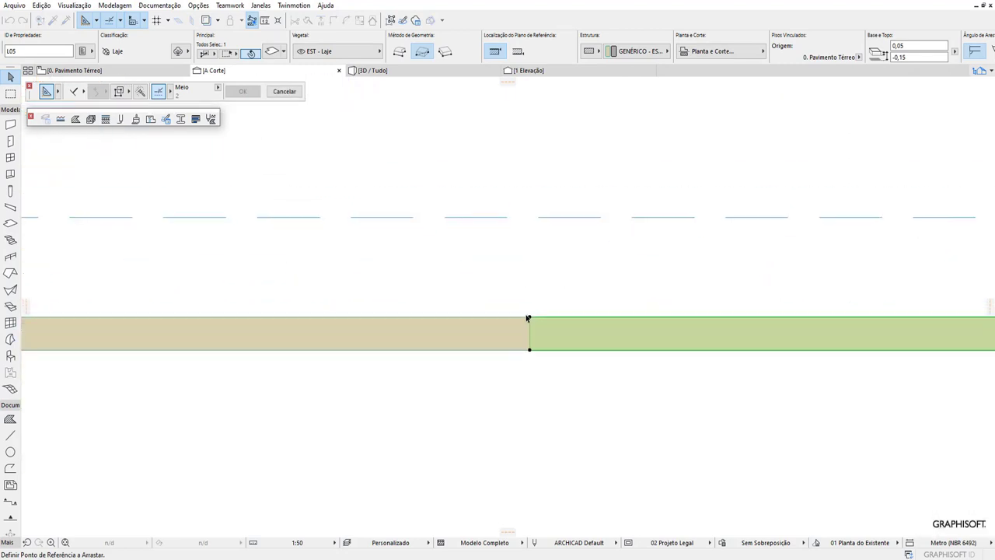
click(529, 320)
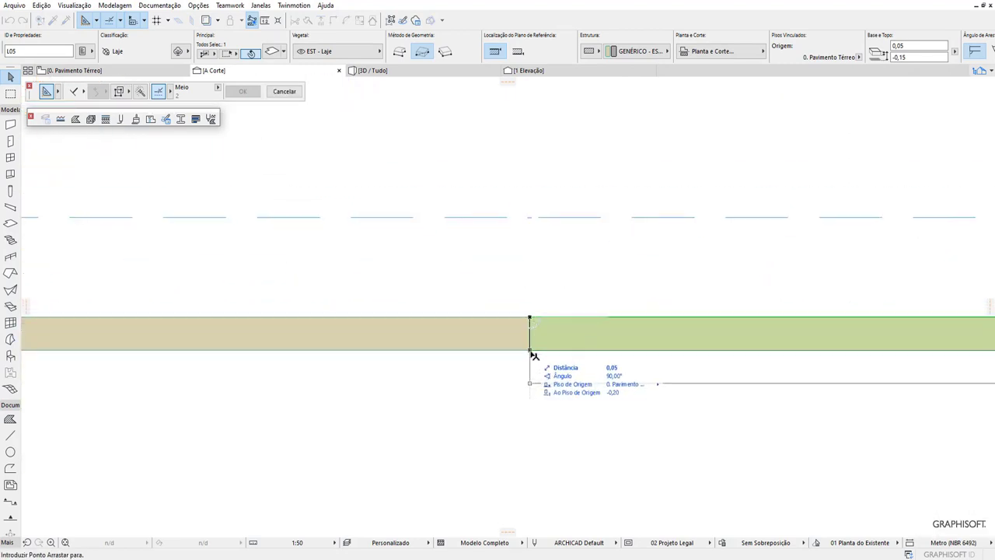
key(Escape)
click(542, 363)
Step: Shift the outer slab 0.02 inward under the inner slab
right_click(542, 363)
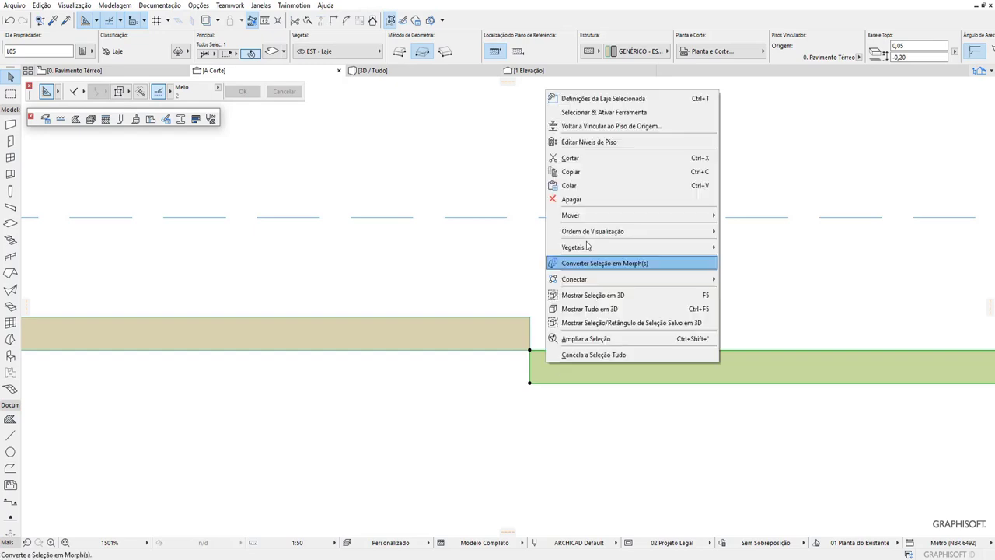
click(746, 216)
click(552, 372)
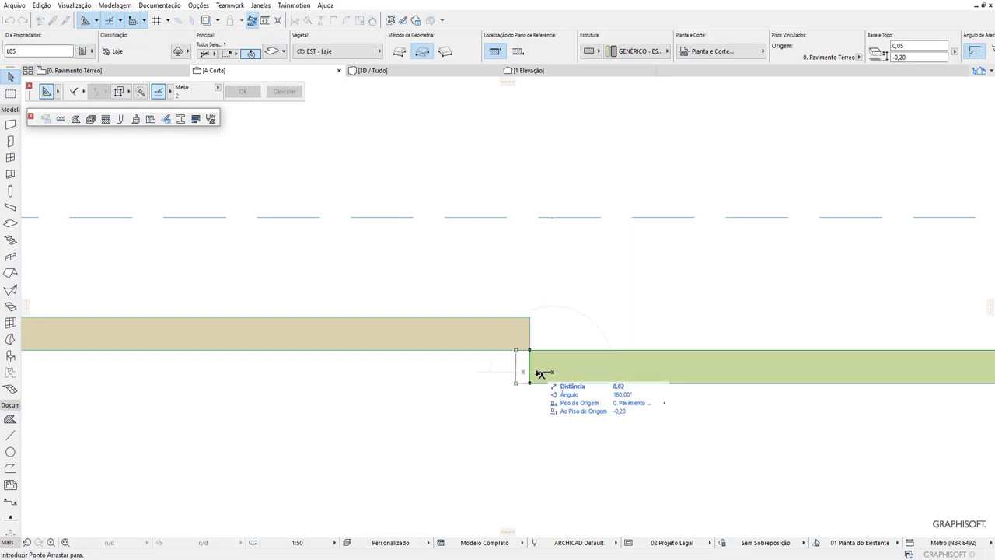
click(560, 392)
click(578, 427)
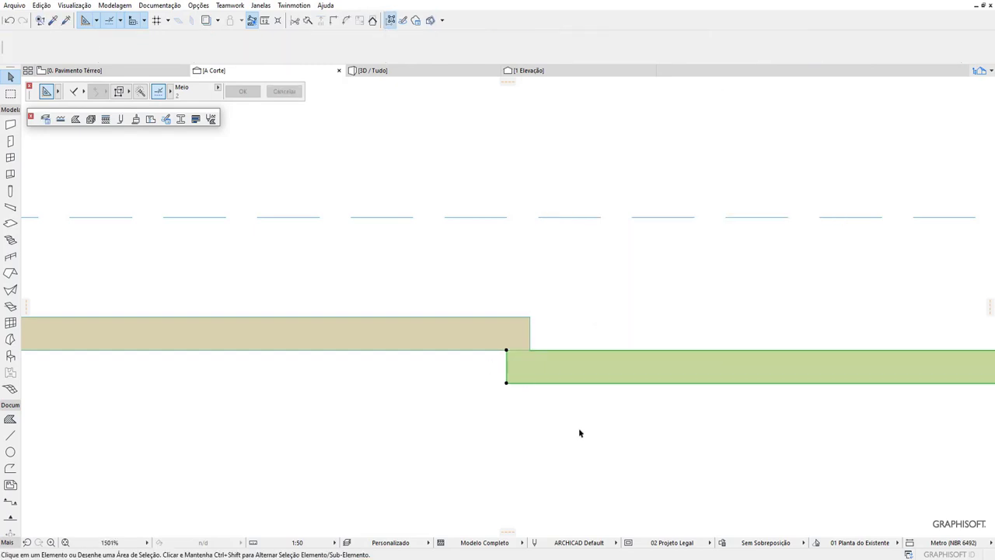
scroll(527, 350, down, 2)
scroll(545, 396, down, 2)
scroll(498, 412, down, 2)
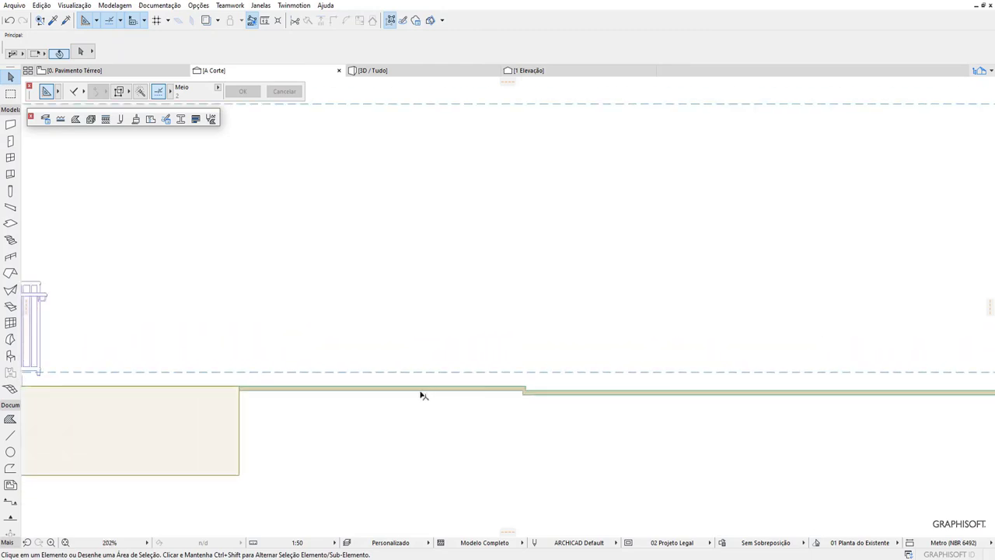
scroll(365, 397, down, 2)
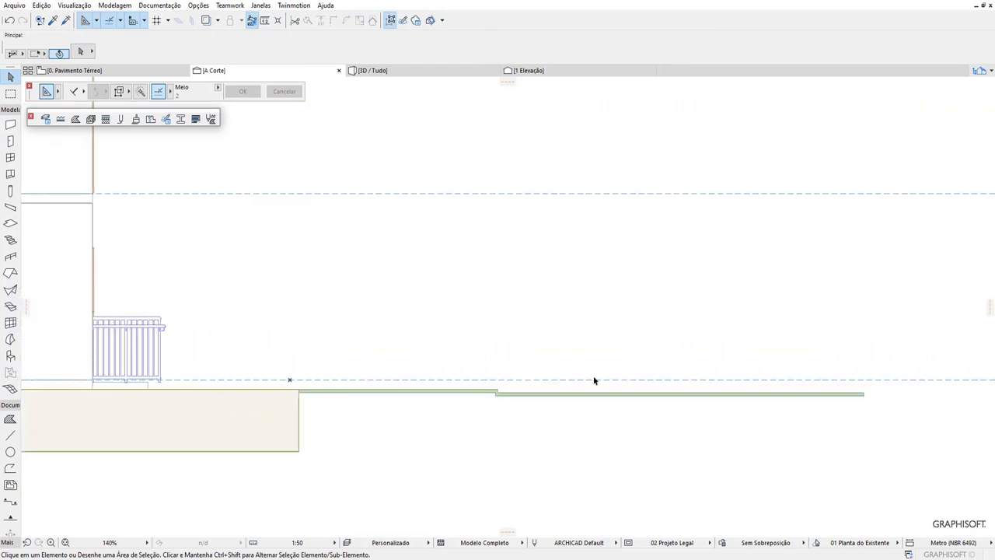
Step: On the ground-floor plan, select both front slabs and bring up their settings
mouse_move(101, 70)
click(163, 74)
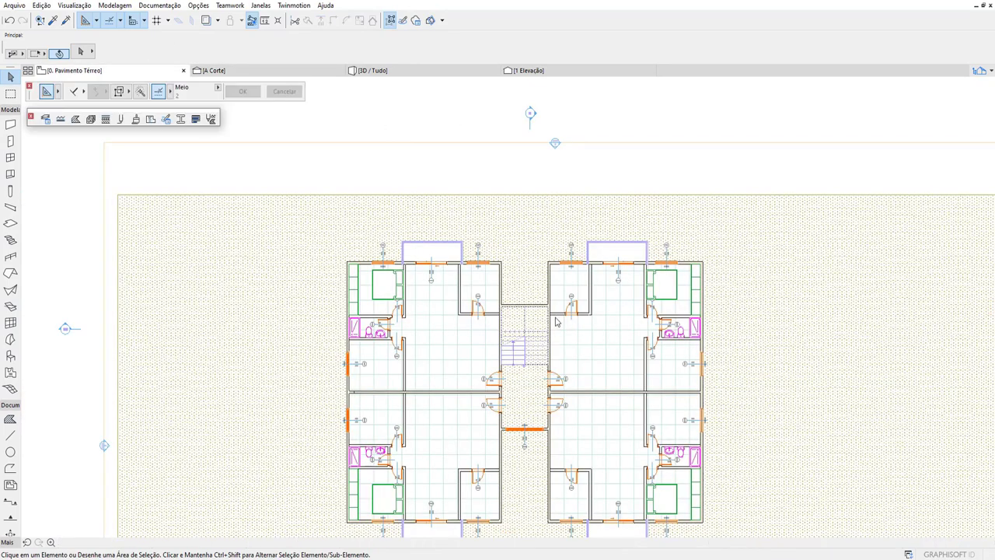
scroll(513, 195, down, 3)
scroll(548, 303, up, 2)
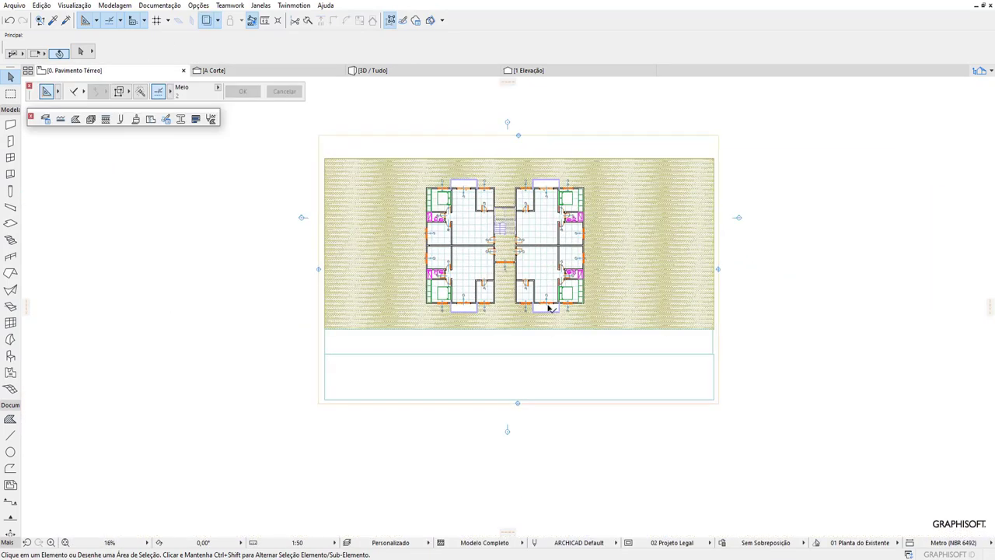
click(546, 372)
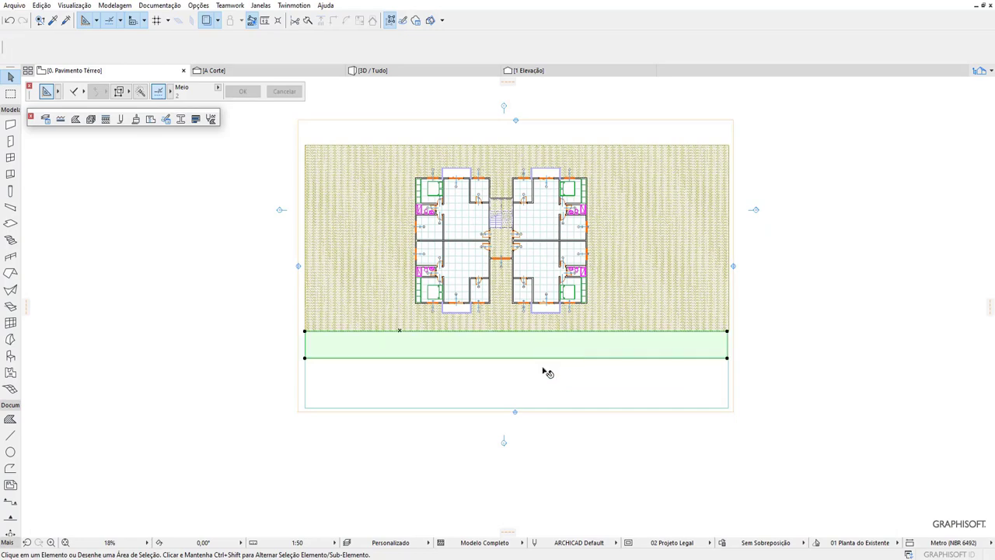
shift+click(547, 373)
right_click(547, 375)
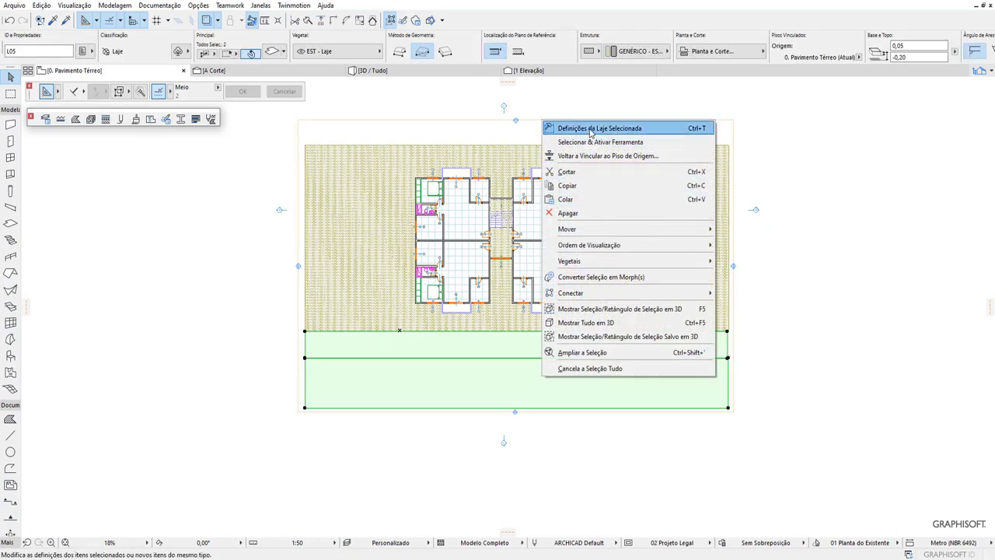
click(599, 128)
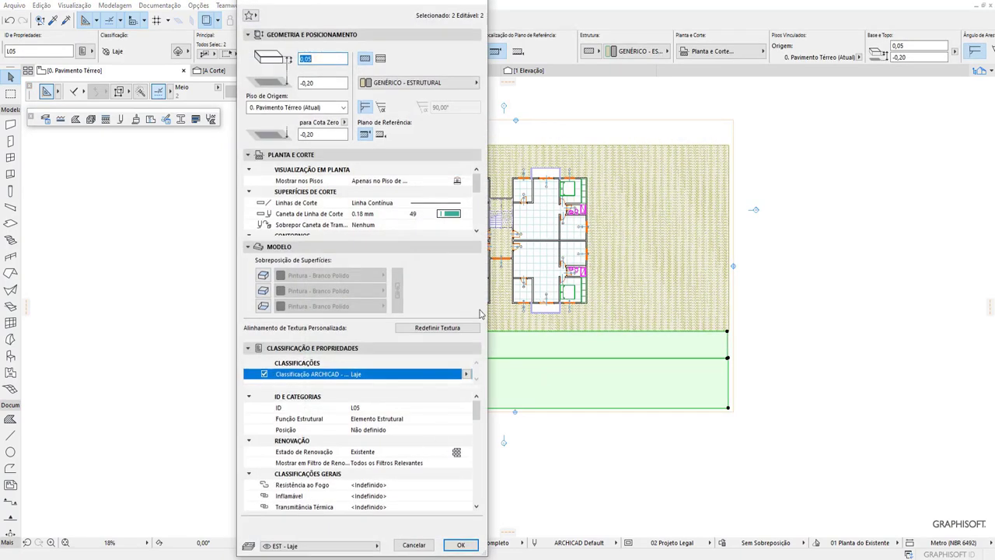
Step: Set the slabs' Surface Fill to 25 % and apply
drag(477, 185, 481, 220)
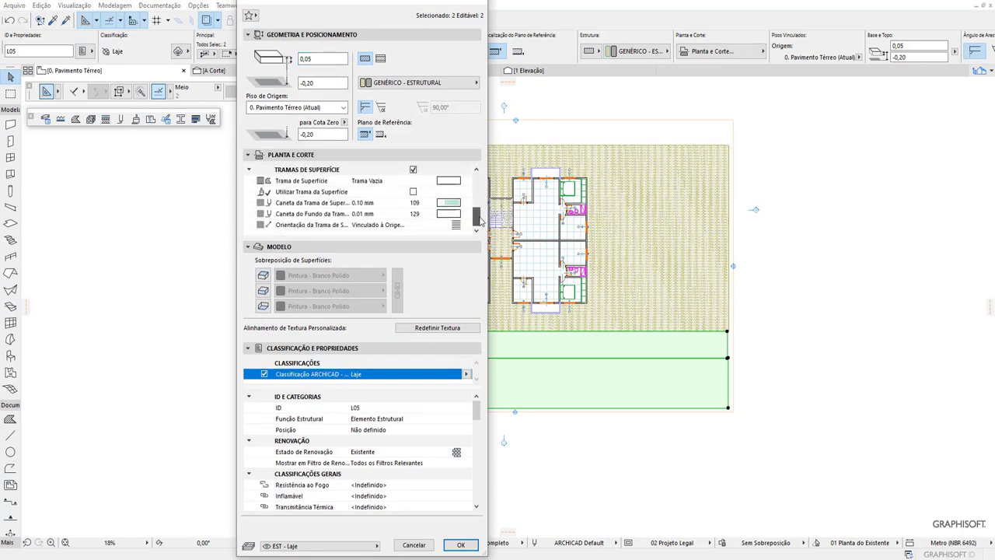
click(449, 181)
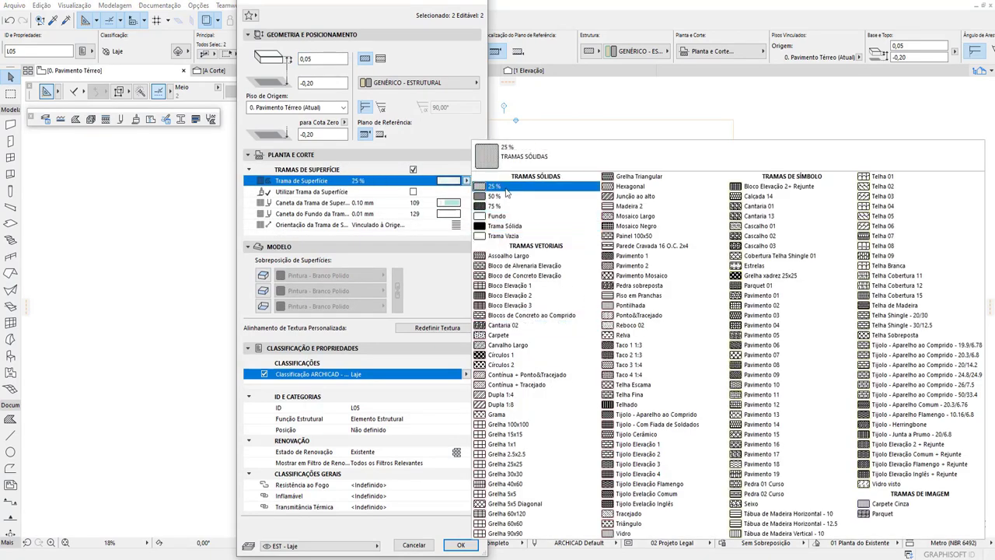
click(506, 189)
click(462, 545)
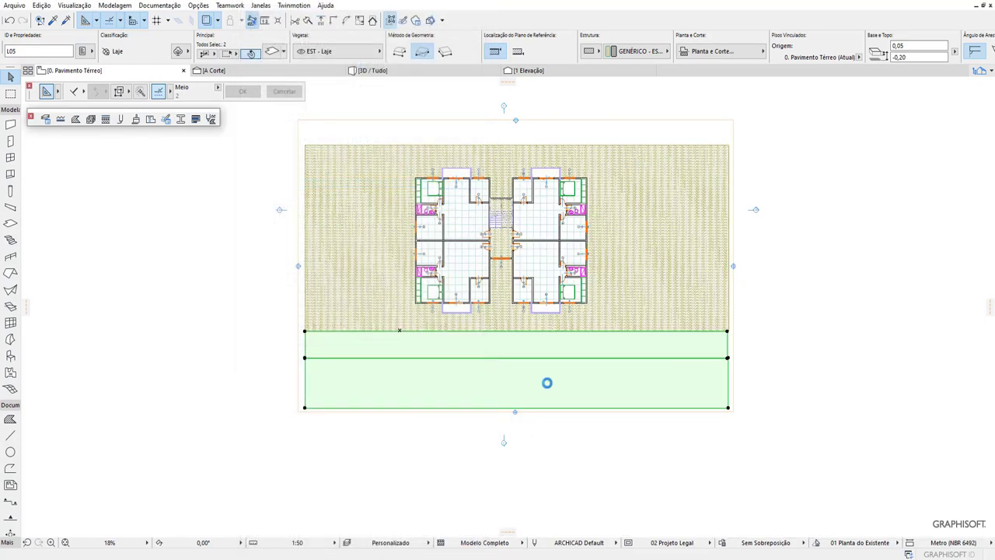
click(834, 439)
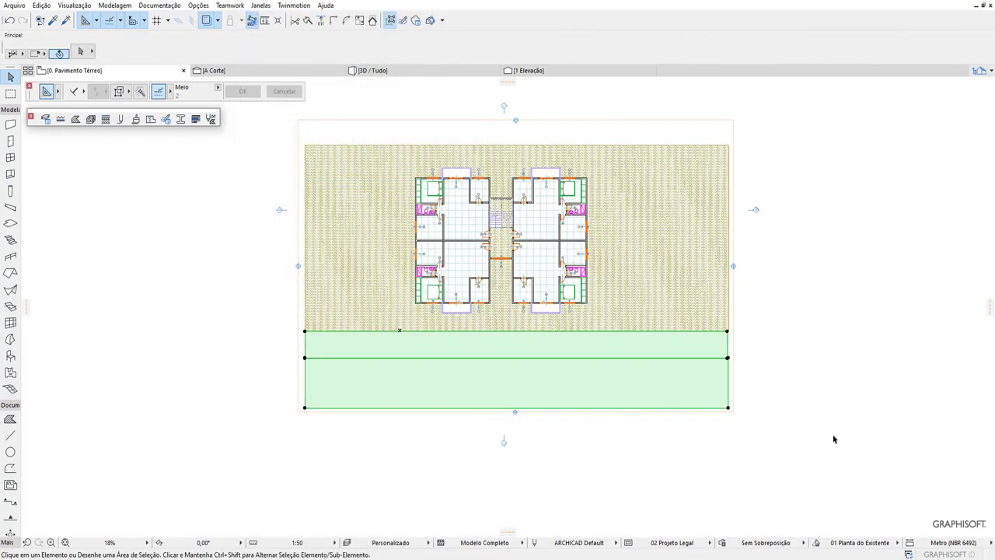
scroll(578, 478, up, 1)
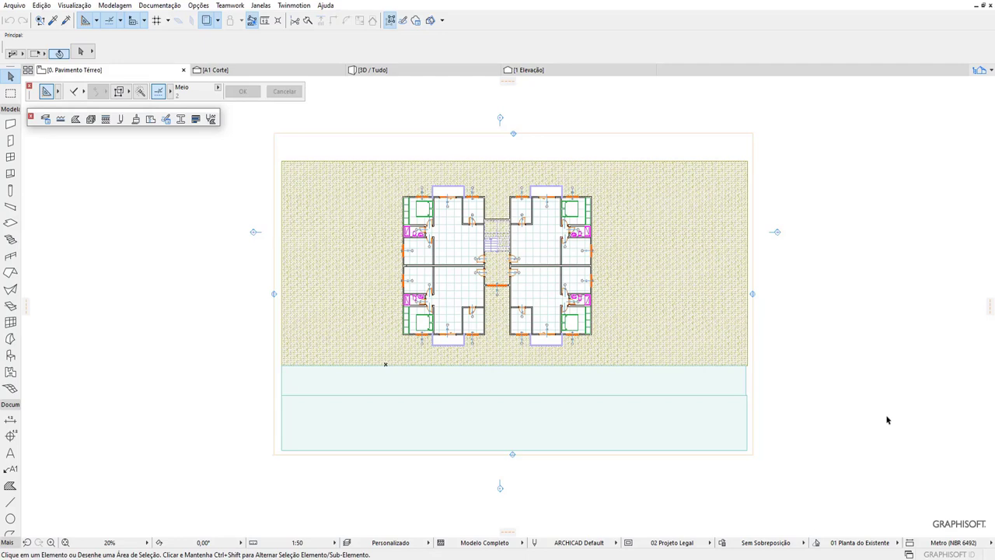
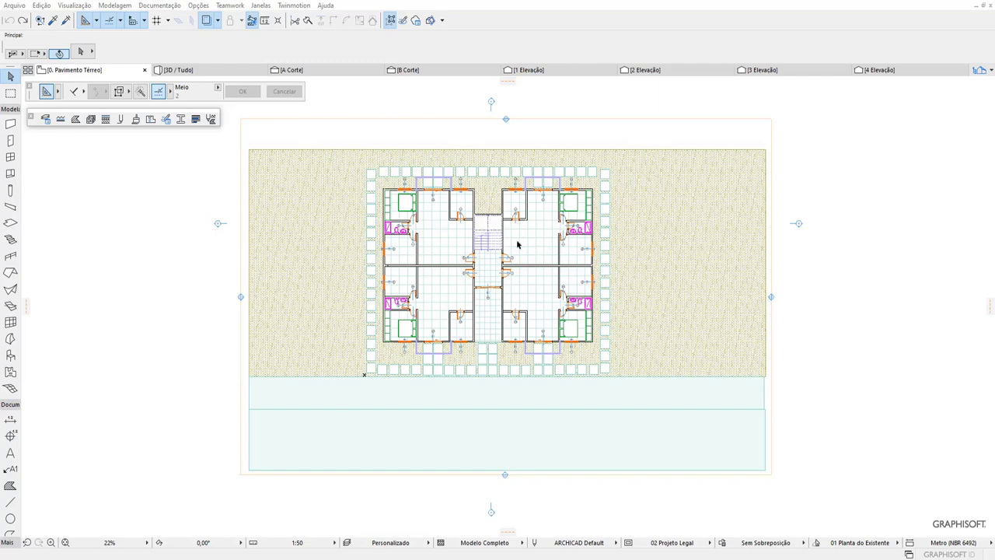
Step: Select and deselect the top-left site slab, then show the whole building in the 3D view
scroll(517, 244, up, 1)
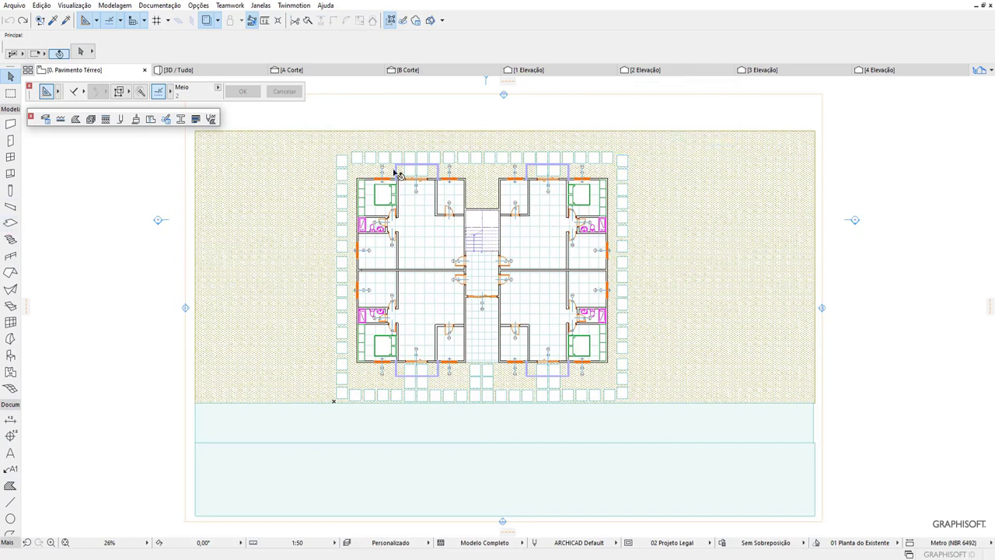
click(343, 161)
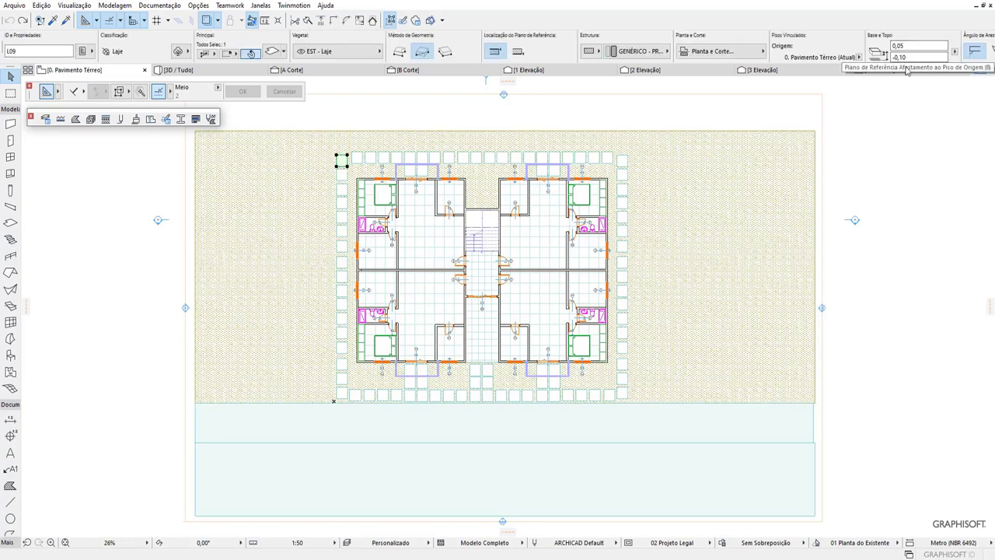
key(Escape)
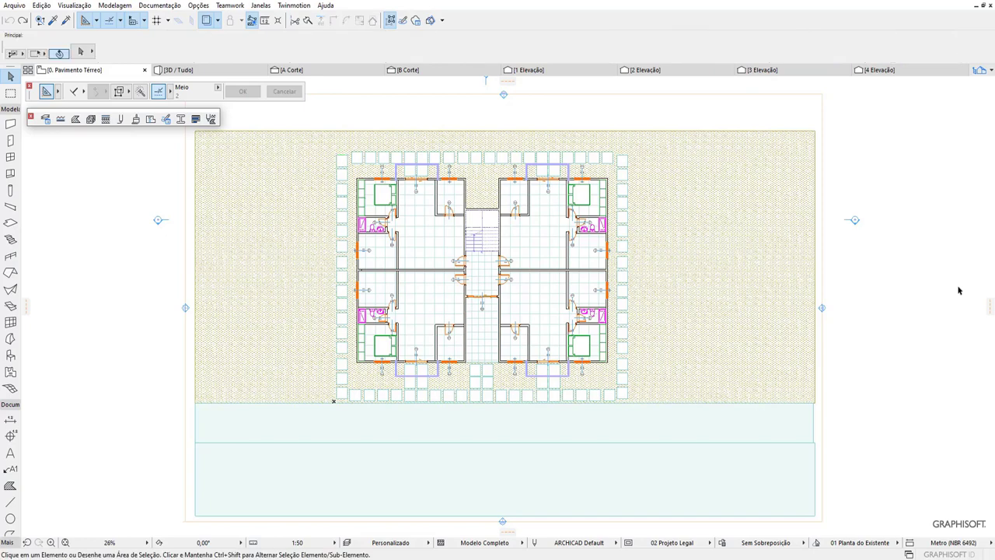
click(222, 71)
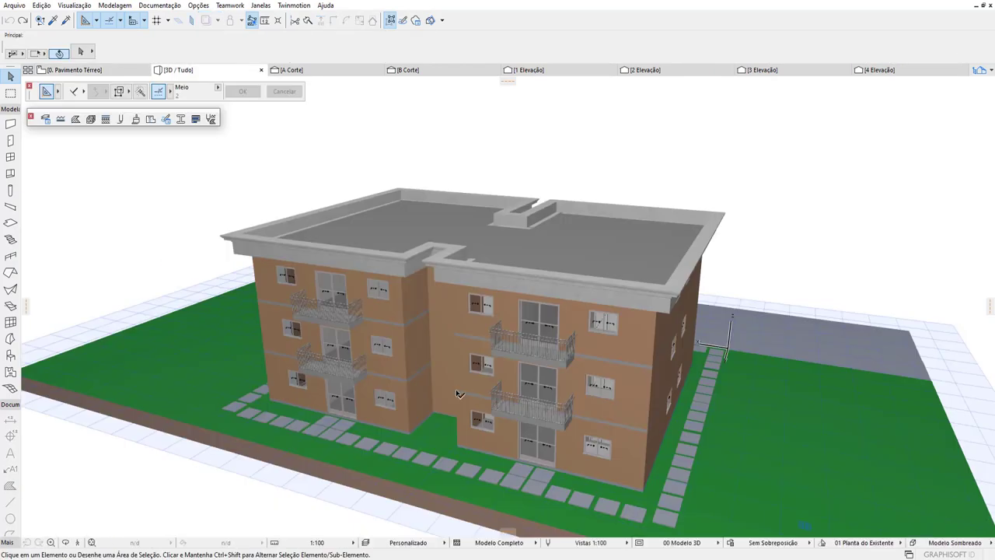
Step: Orbit and zoom the 3D model to inspect the front facade and flat roof
shift+middle_drag(526, 449, 545, 465)
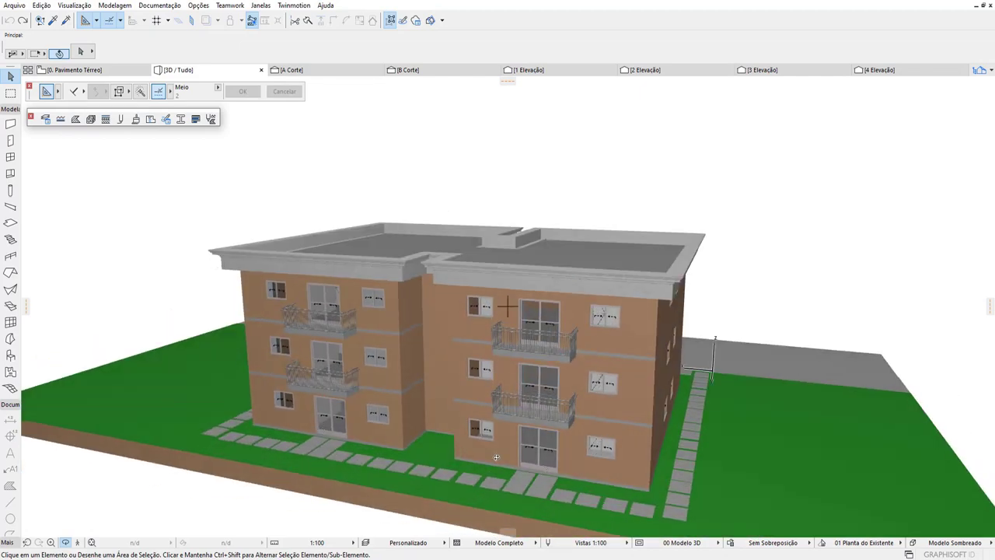
scroll(311, 389, up, 1)
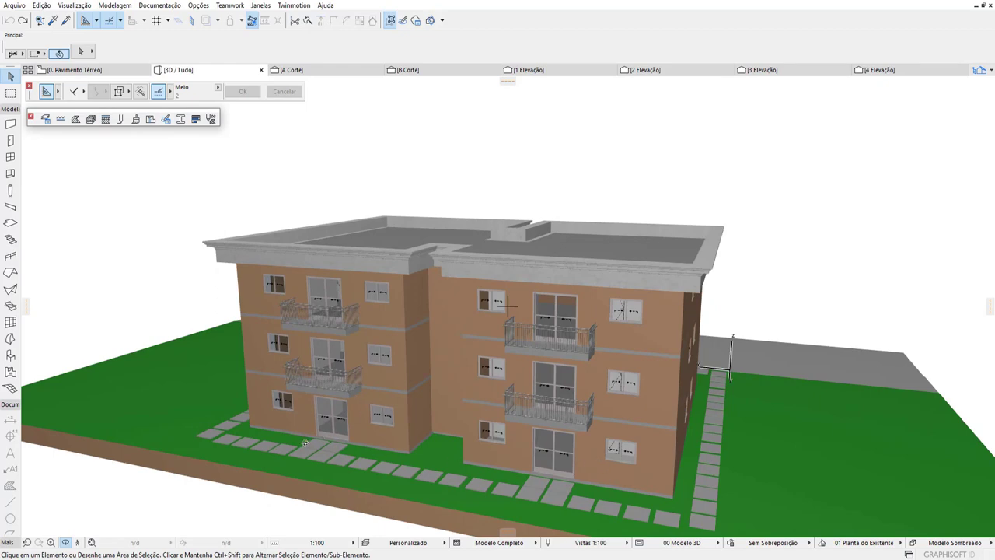
shift+middle_drag(656, 430, 364, 385)
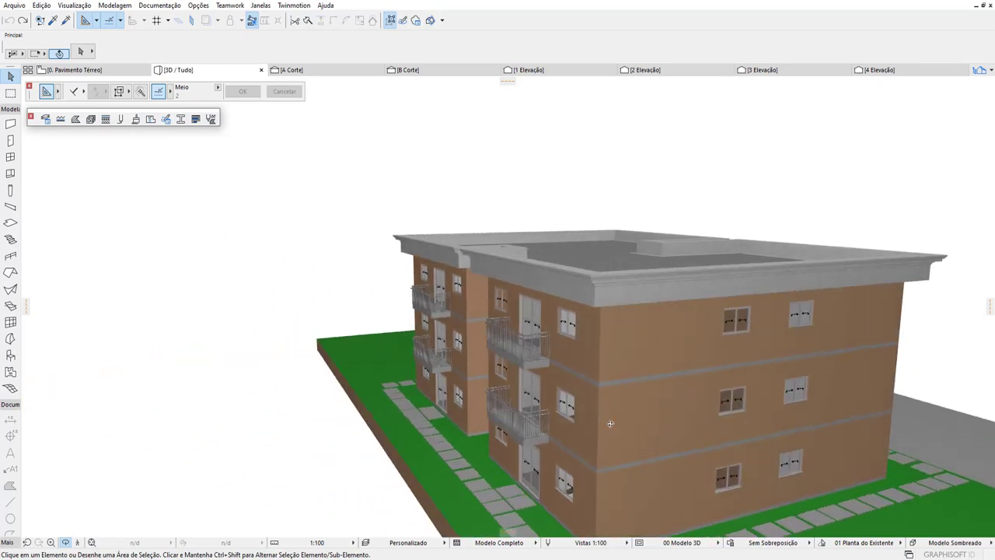
scroll(364, 385, up, 5)
scroll(364, 385, down, 3)
scroll(364, 385, down, 2)
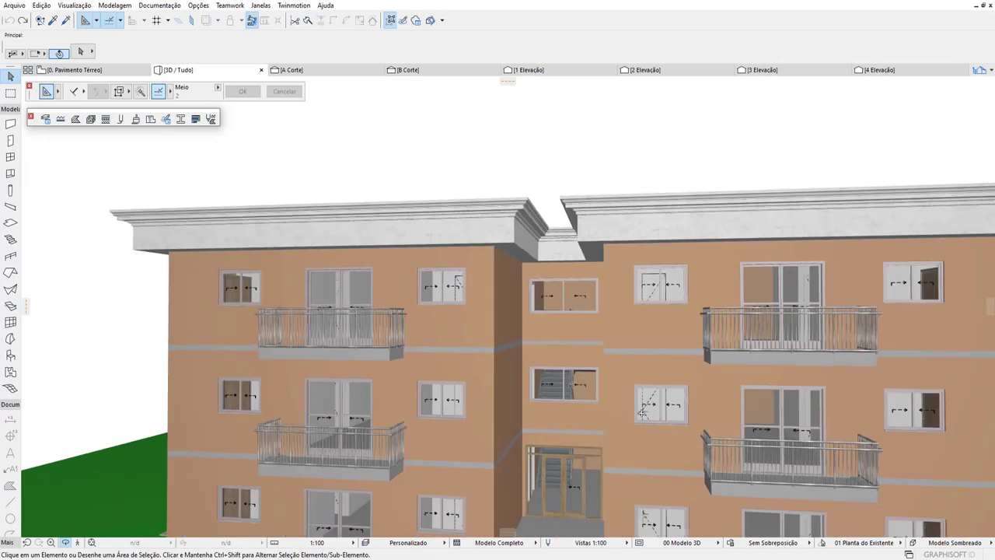
mouse_move(364, 385)
shift+middle_down()
mouse_move(590, 281)
mouse_move(600, 443)
shift+middle_up()
scroll(591, 282, down, 3)
scroll(590, 282, down, 2)
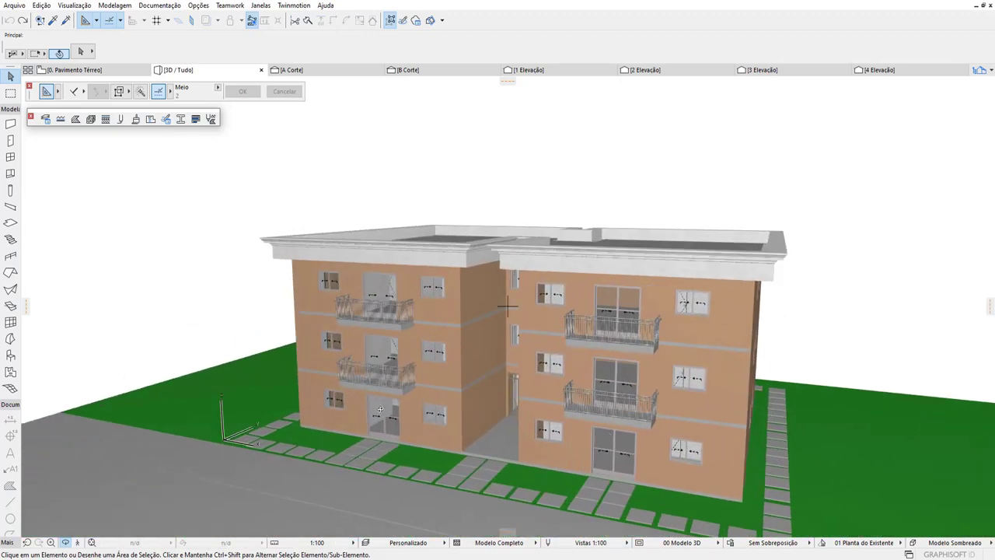
Step: Orbit to frontal and top-down roof views, then return to the ground-floor plan
mouse_move(381, 409)
shift+middle_down()
mouse_move(704, 442)
mouse_move(489, 388)
shift+middle_up()
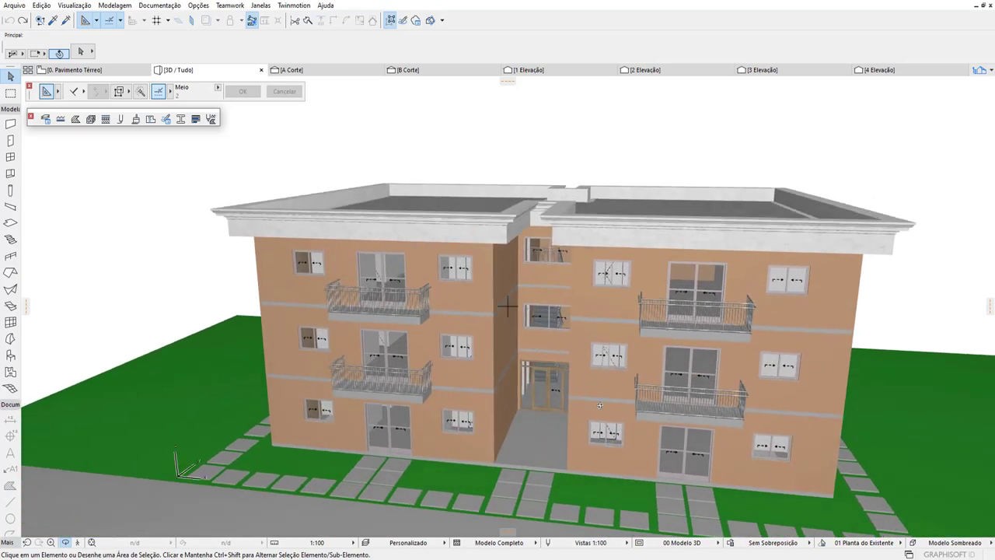
shift+middle_drag(599, 405, 593, 407)
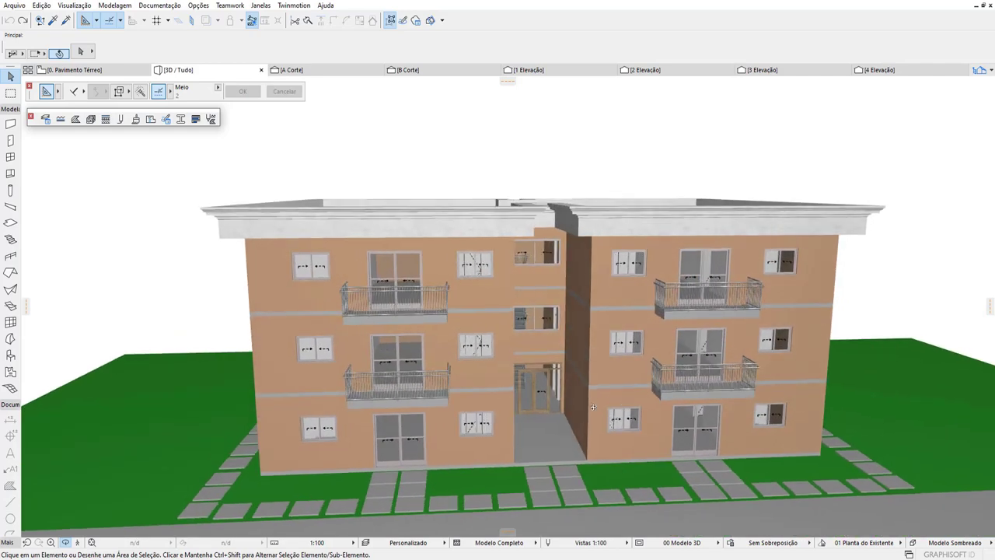
scroll(594, 407, up, 3)
scroll(504, 313, up, 3)
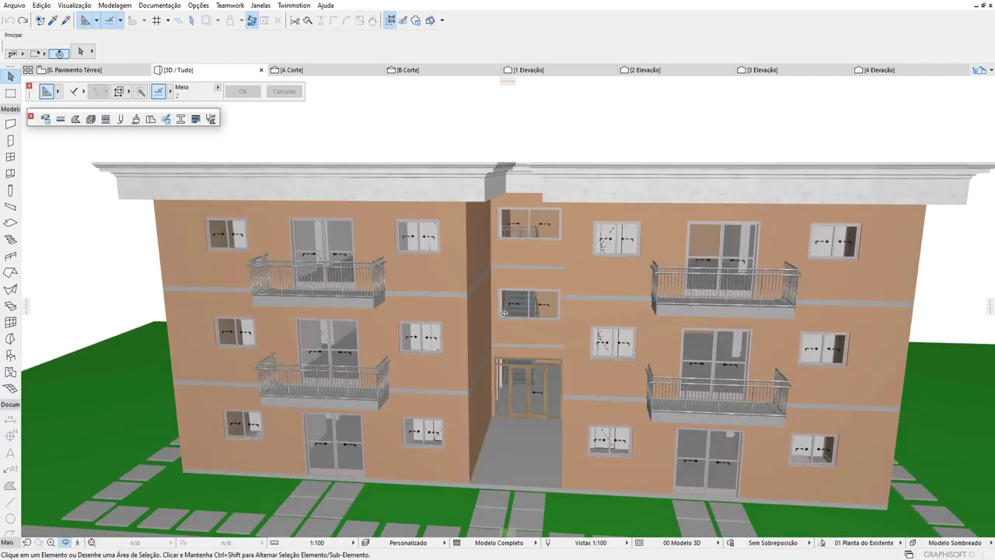
scroll(504, 313, down, 5)
mouse_move(504, 313)
shift+middle_down()
mouse_move(554, 424)
mouse_move(504, 447)
shift+middle_up()
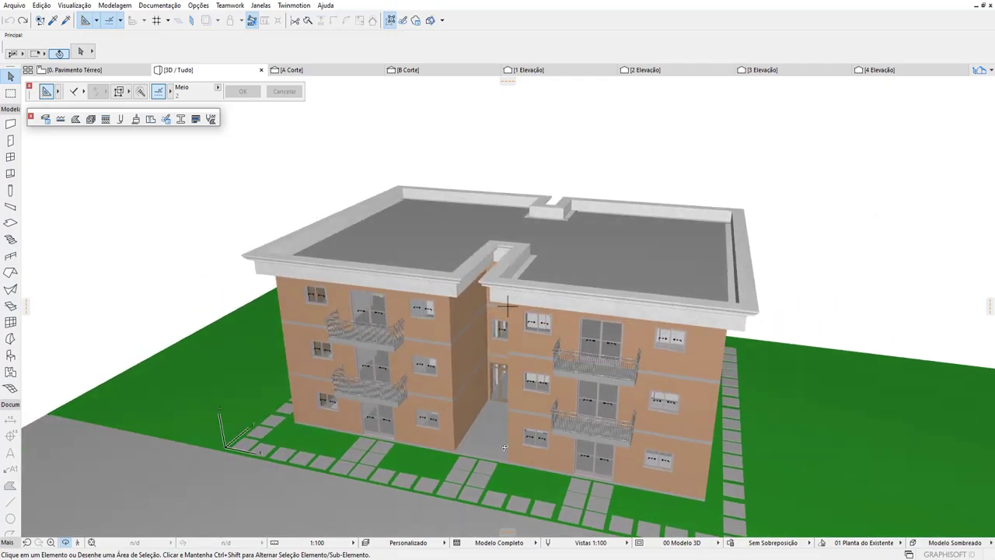
click(86, 70)
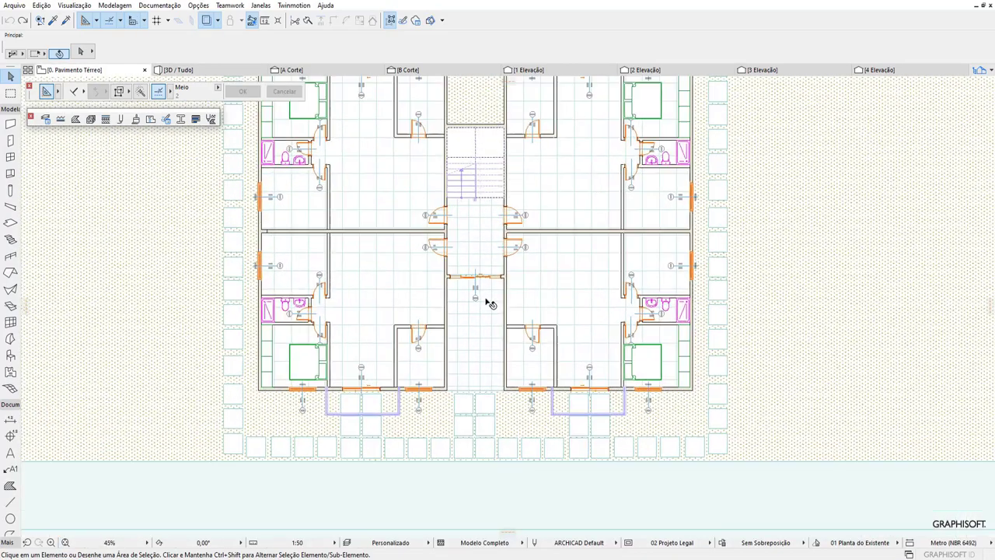
Step: Activate the Roof tool with the Cobertura Genérica - Default favorite
scroll(514, 327, up, 2)
scroll(520, 330, up, 1)
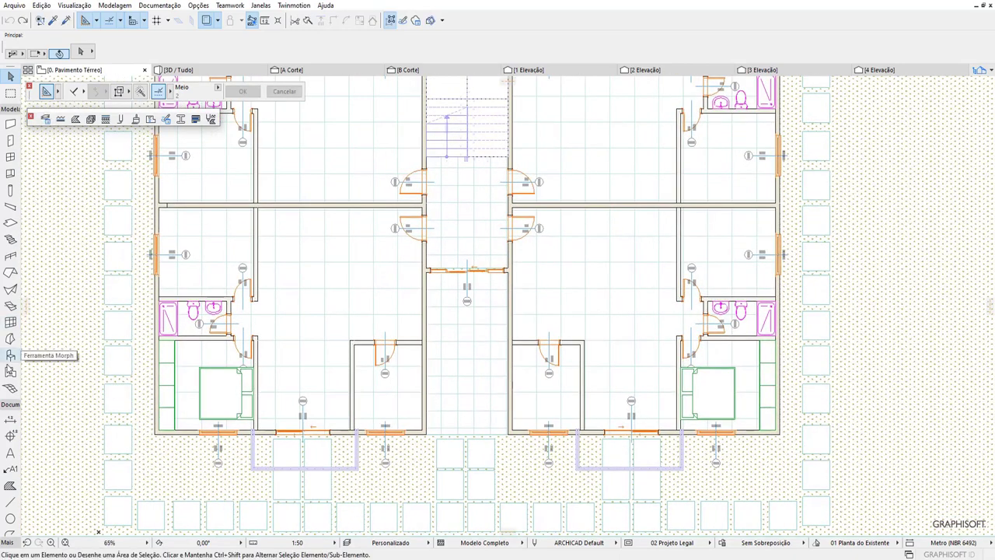
click(10, 274)
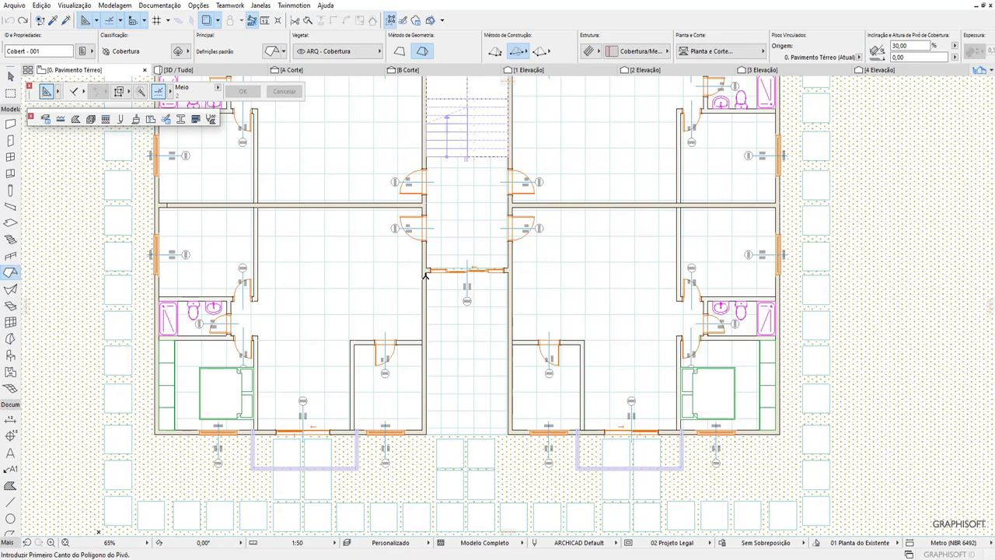
click(284, 53)
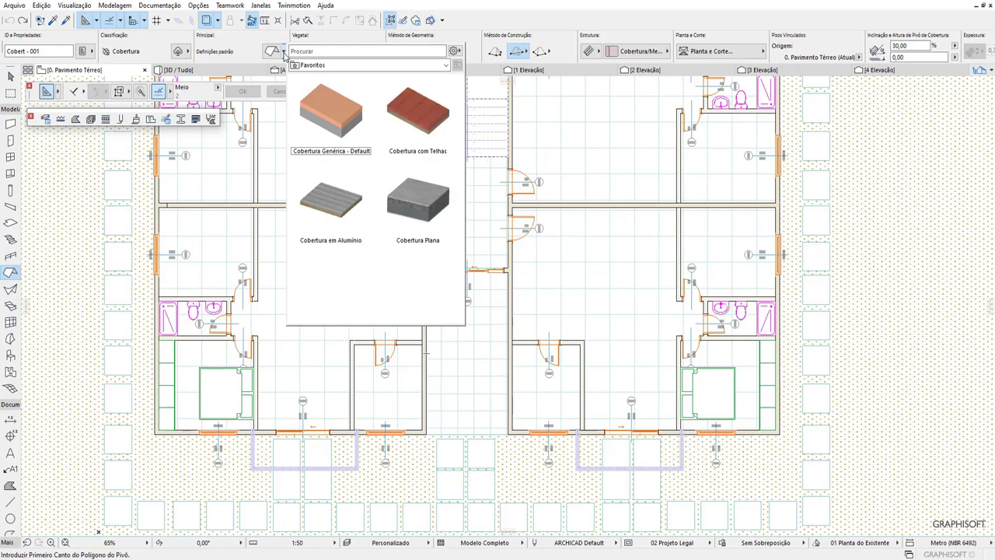
click(333, 115)
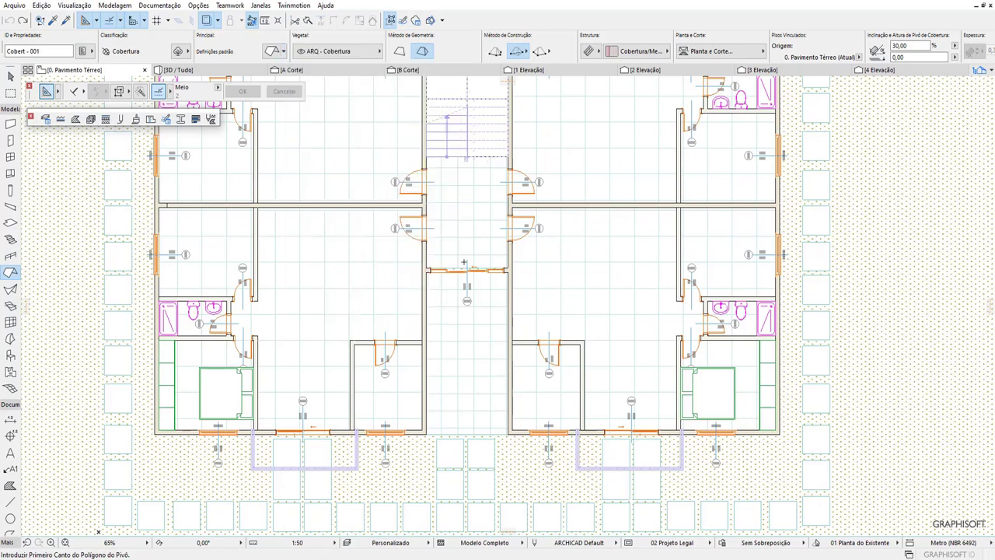
Step: Place the first corner of the roof rectangle over the central corridor
scroll(424, 275, up, 2)
click(428, 270)
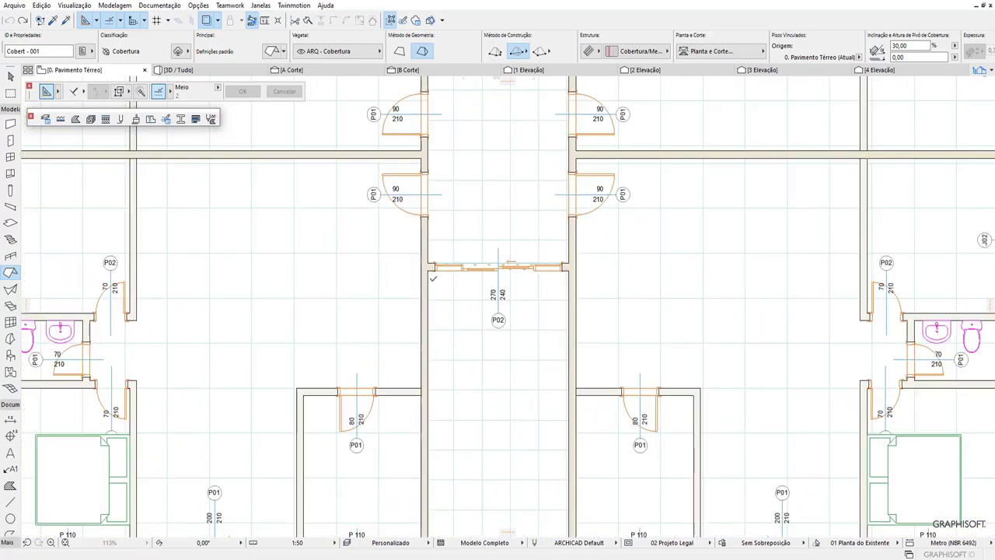
scroll(519, 340, down, 3)
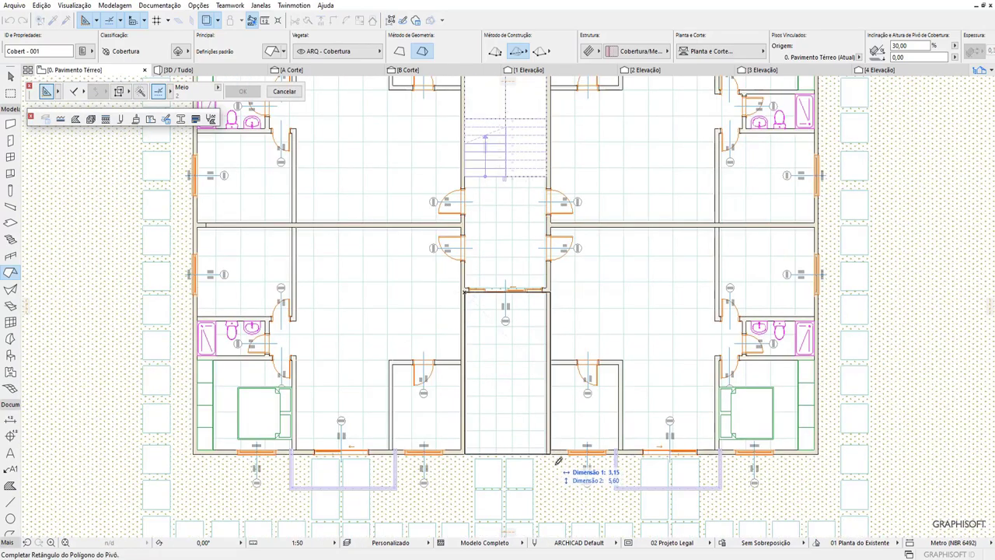
scroll(551, 460, up, 2)
scroll(551, 460, up, 1)
Step: Finish the corridor roof and snap its top corners onto the corridor edges
click(540, 440)
scroll(540, 440, down, 1)
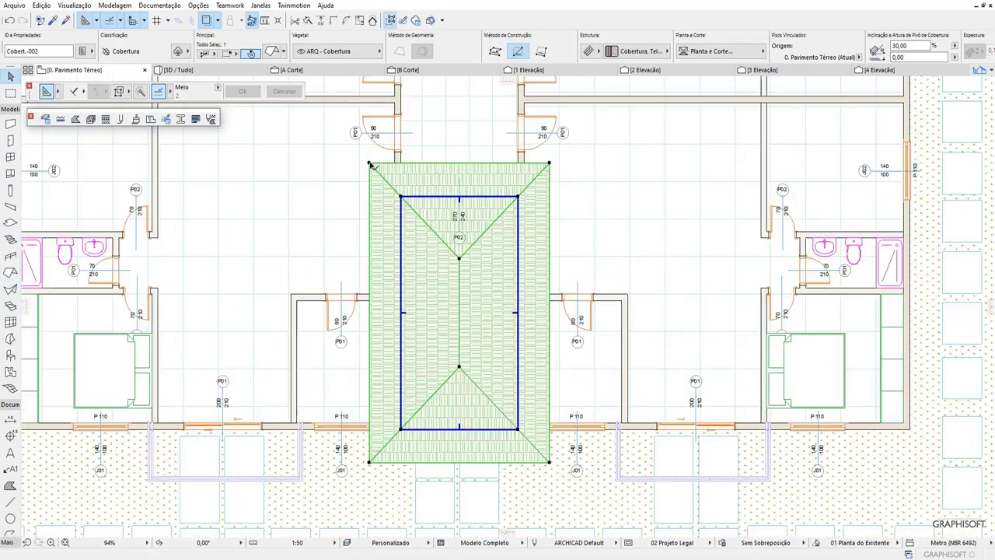
click(370, 164)
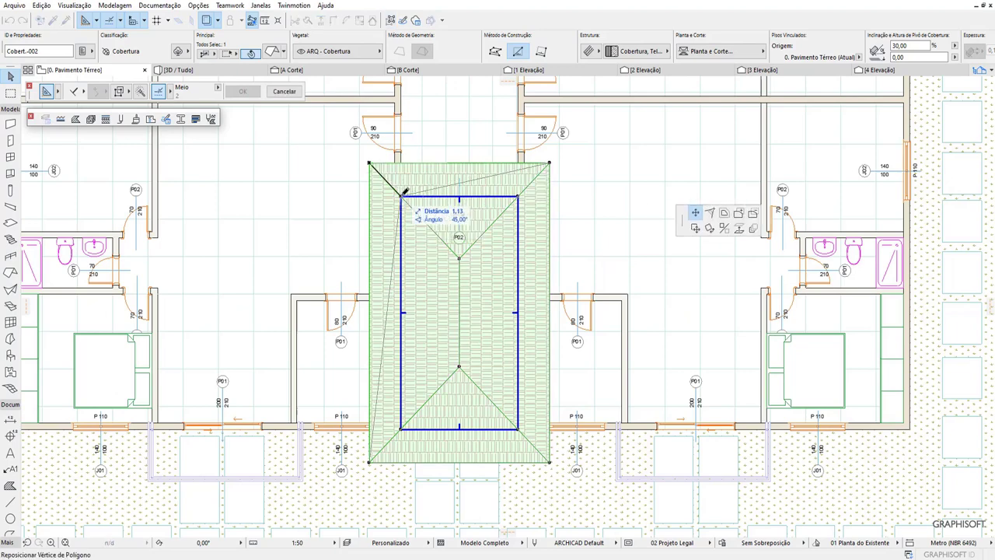
click(551, 162)
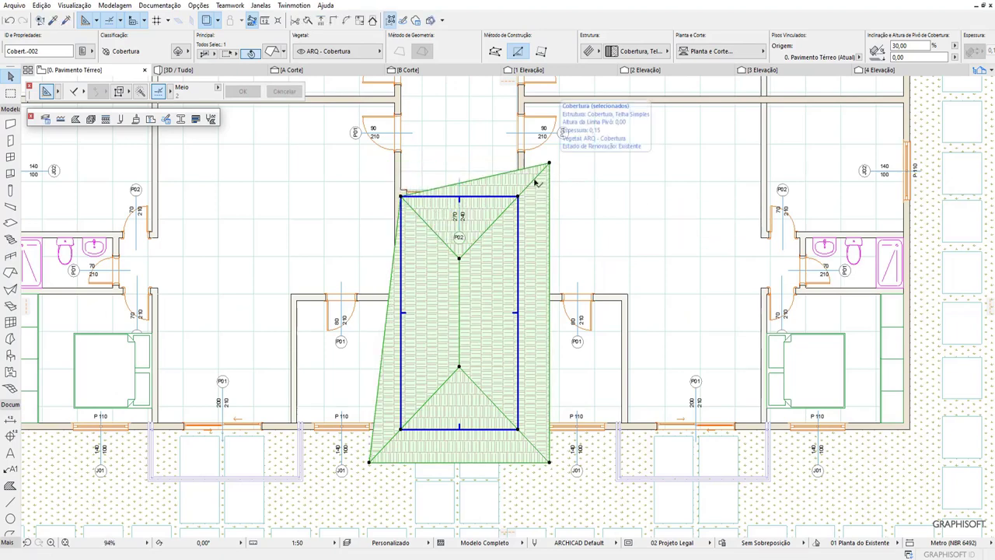
click(518, 200)
click(518, 196)
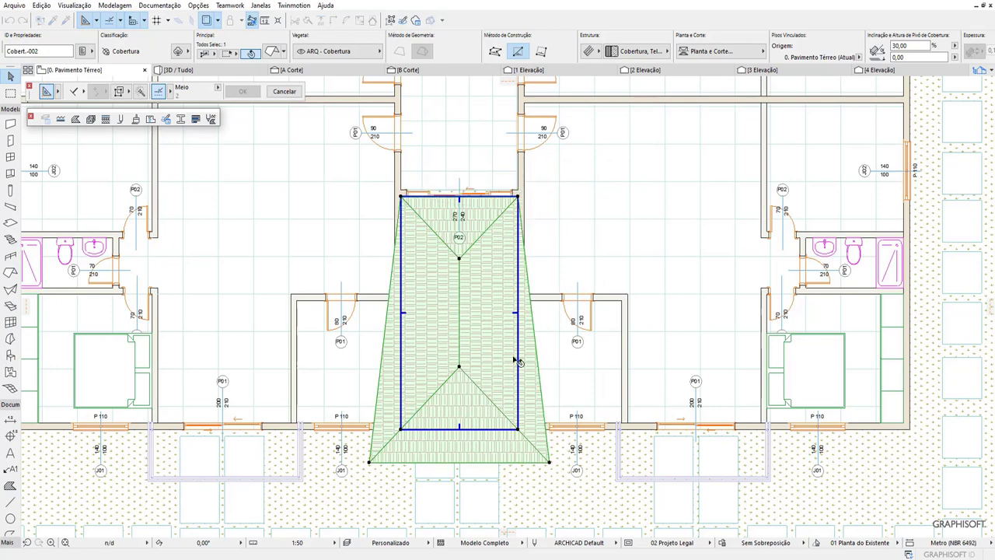
Step: Snap the roof's bottom corners onto the corridor corners and view the roof in 3D
click(549, 462)
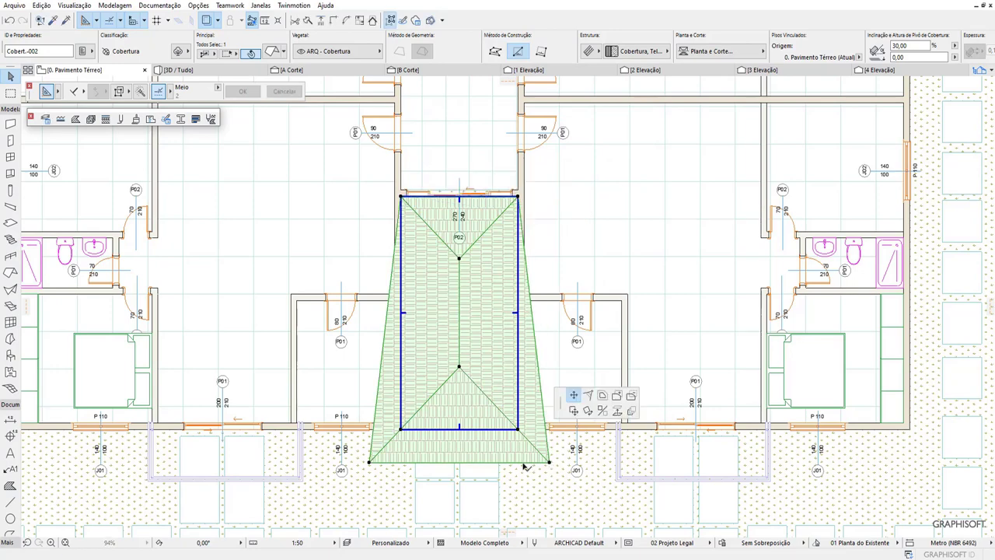
click(518, 463)
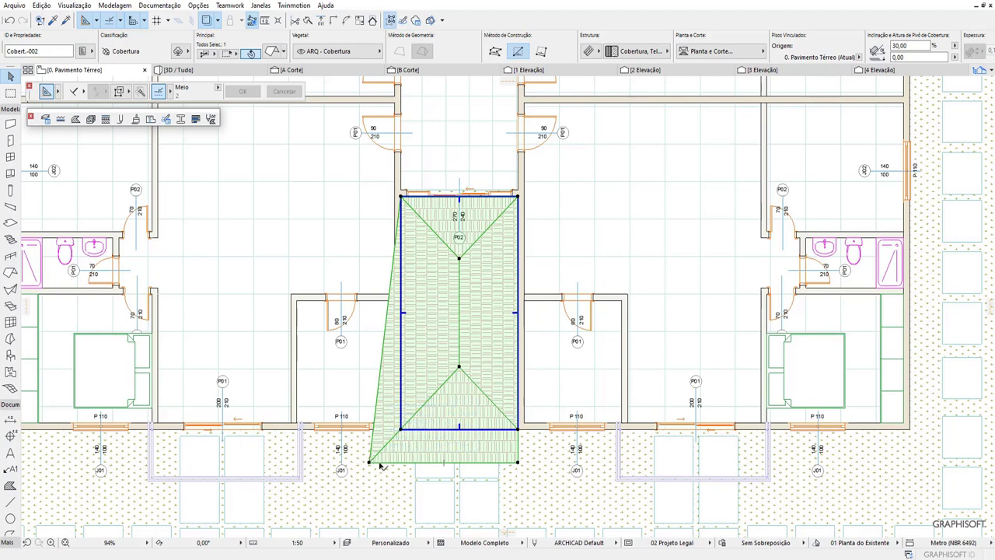
click(370, 462)
click(401, 462)
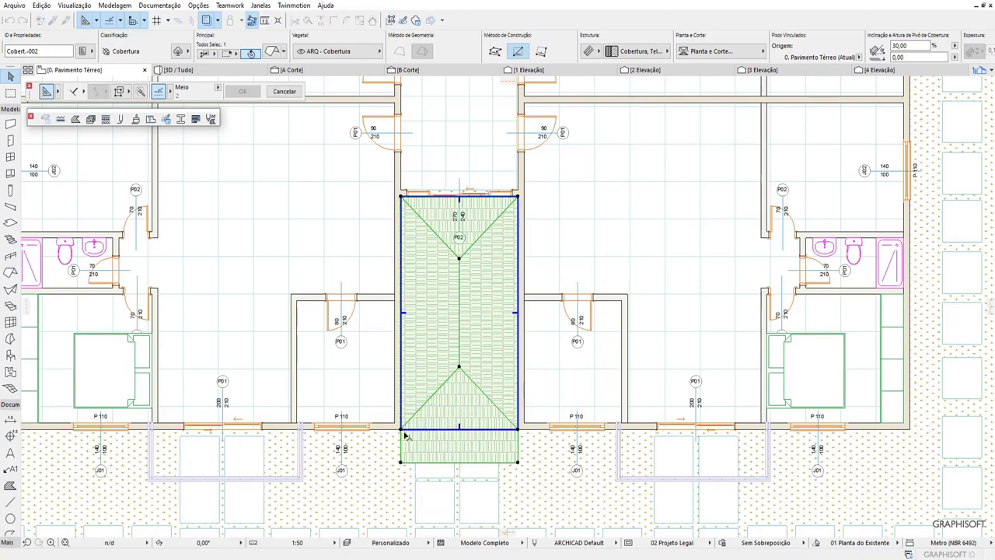
click(404, 430)
click(400, 462)
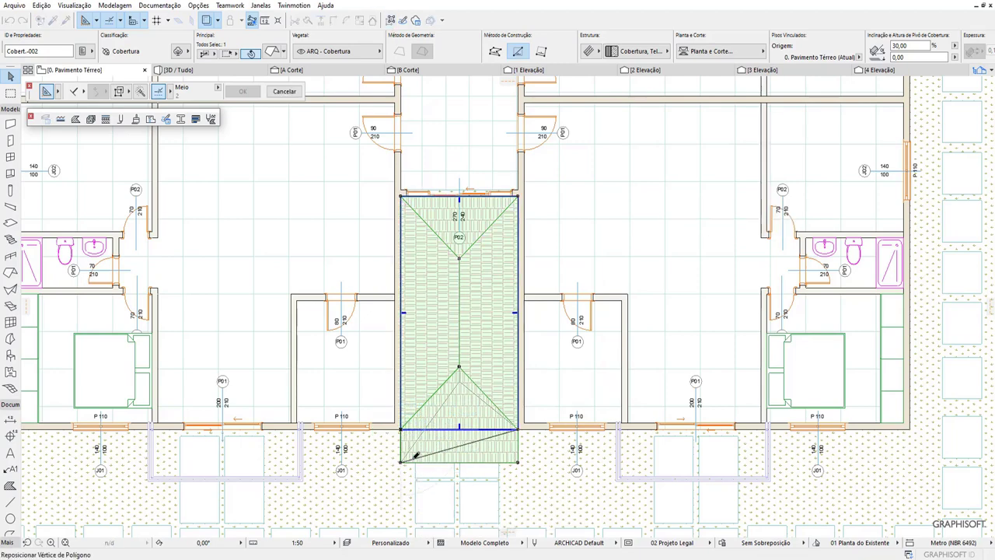
click(518, 462)
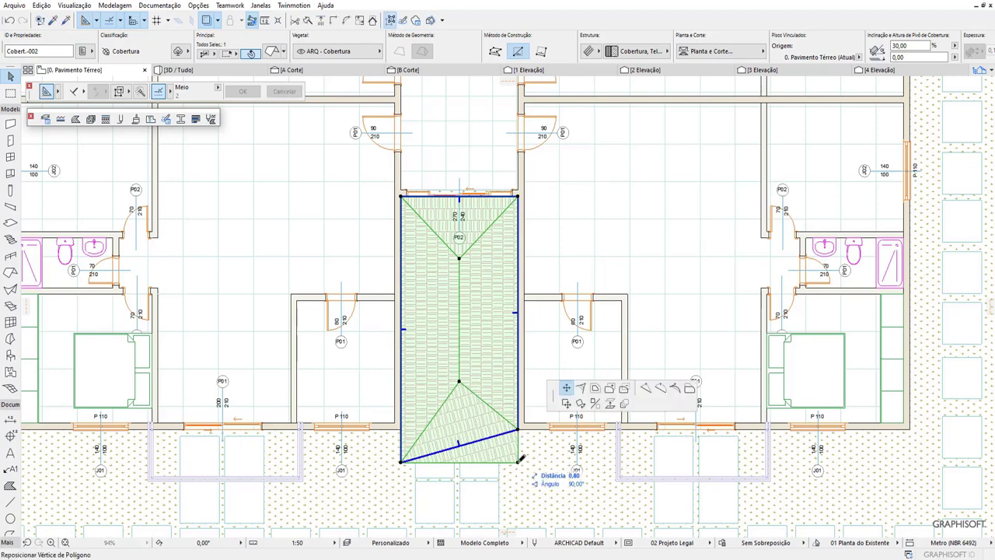
click(518, 462)
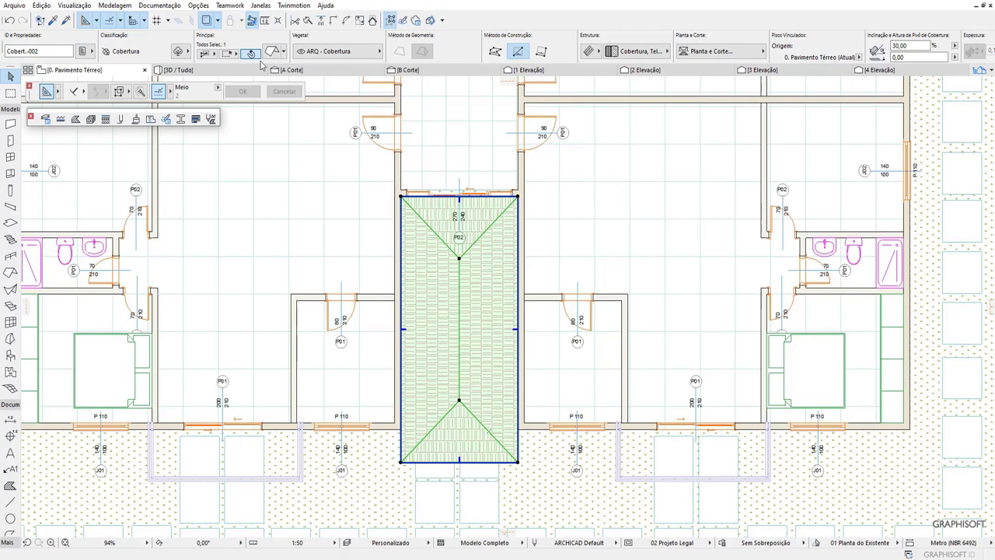
click(224, 72)
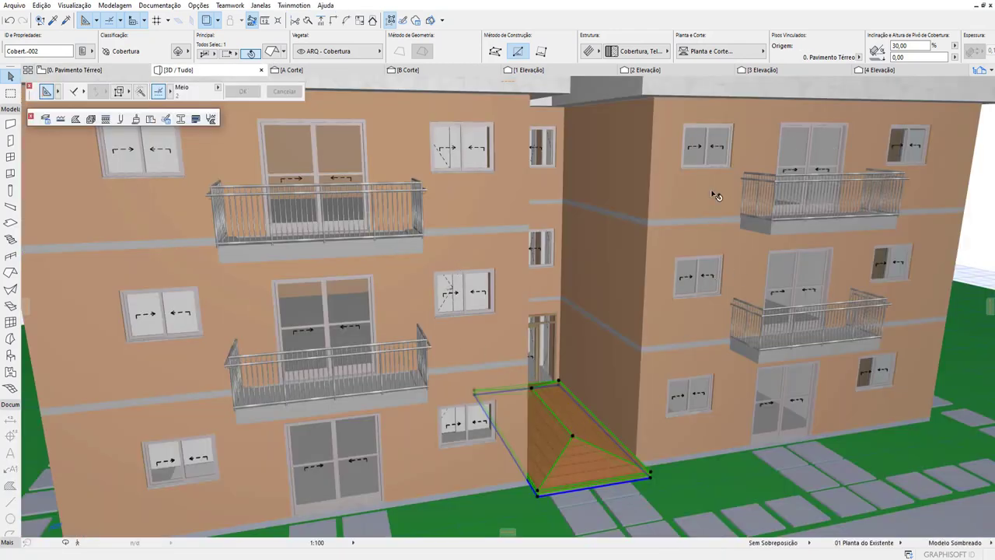
Step: Set the entrance canopy roof height to 3,00 and view it from higher above
double_click(912, 58)
text(3)
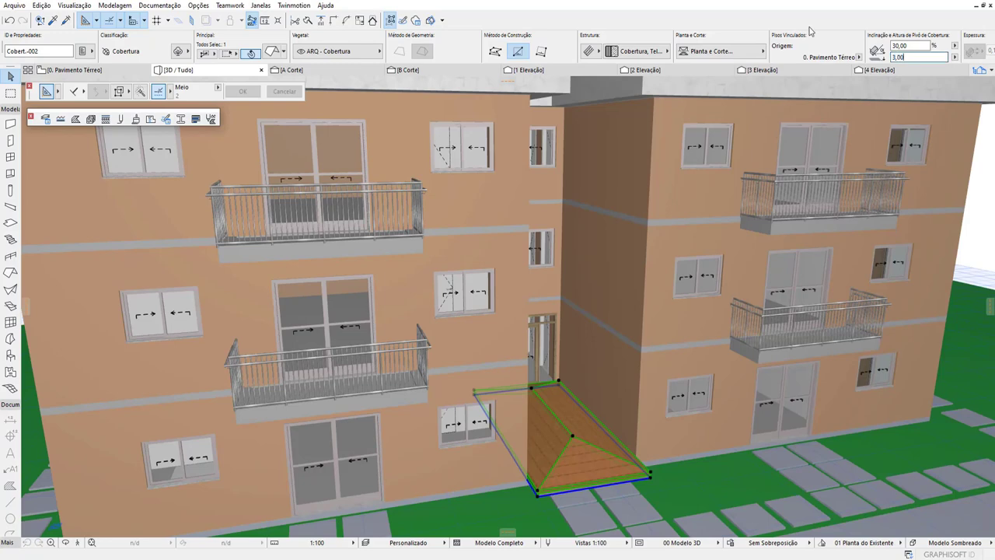
key(Return)
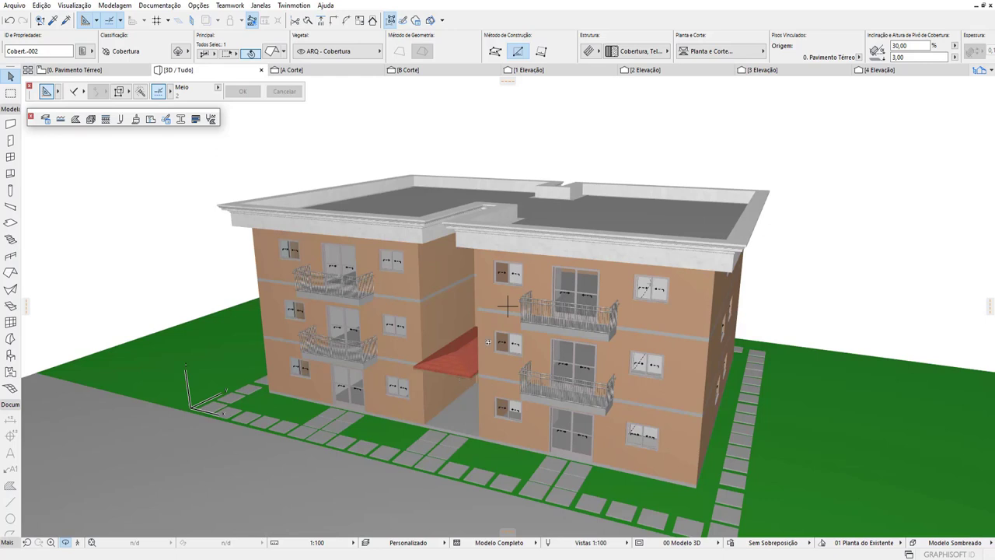
shift+middle_drag(484, 339, 474, 349)
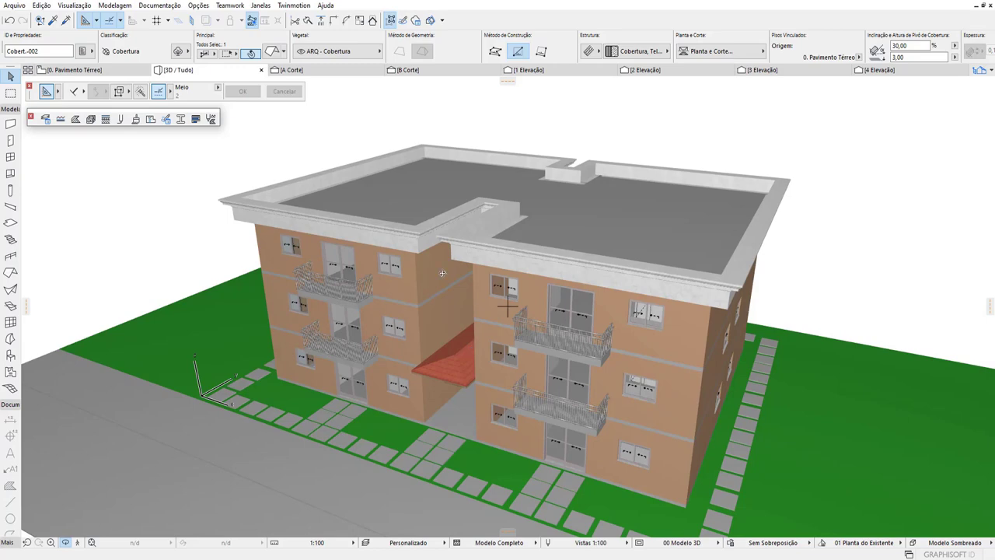
Step: On the 0. Pavimento Térreo plan, select the four ground-floor slabs
click(147, 73)
click(473, 340)
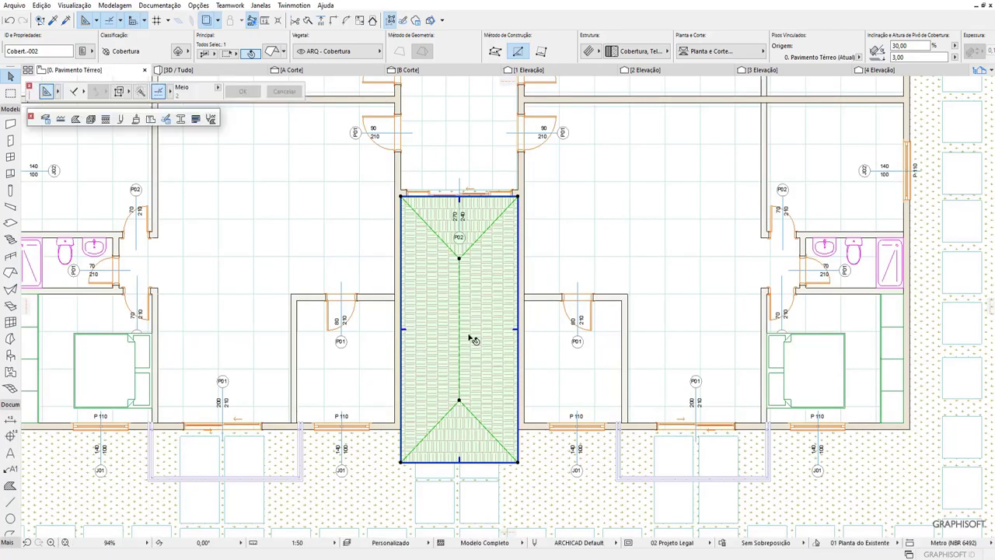
scroll(483, 356, down, 2)
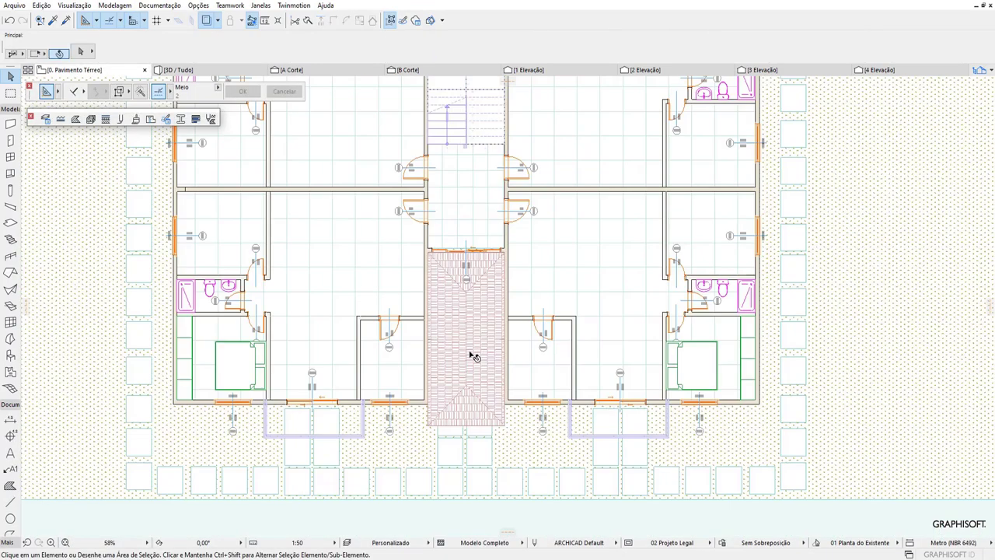
scroll(471, 351, down, 2)
scroll(400, 237, up, 1)
scroll(397, 248, up, 1)
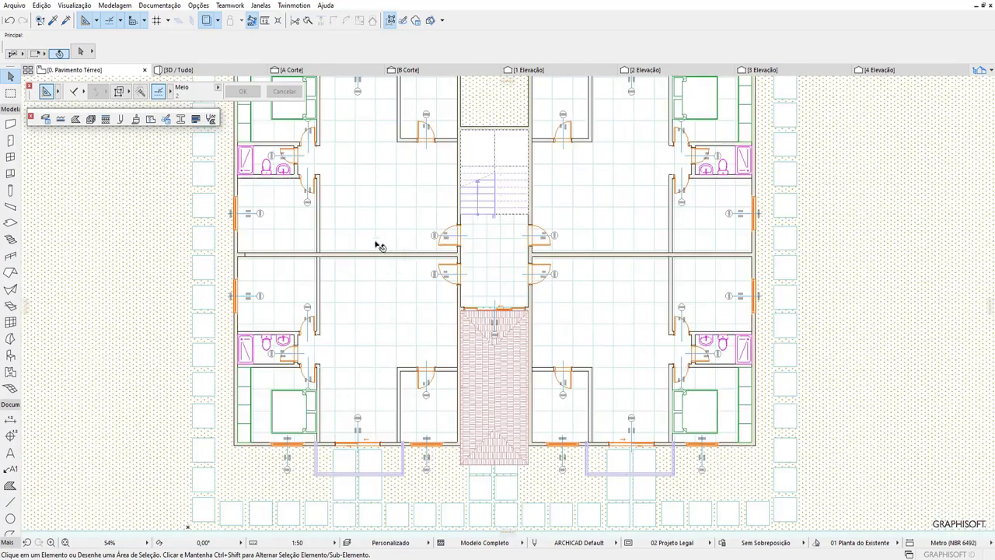
scroll(357, 276, down, 2)
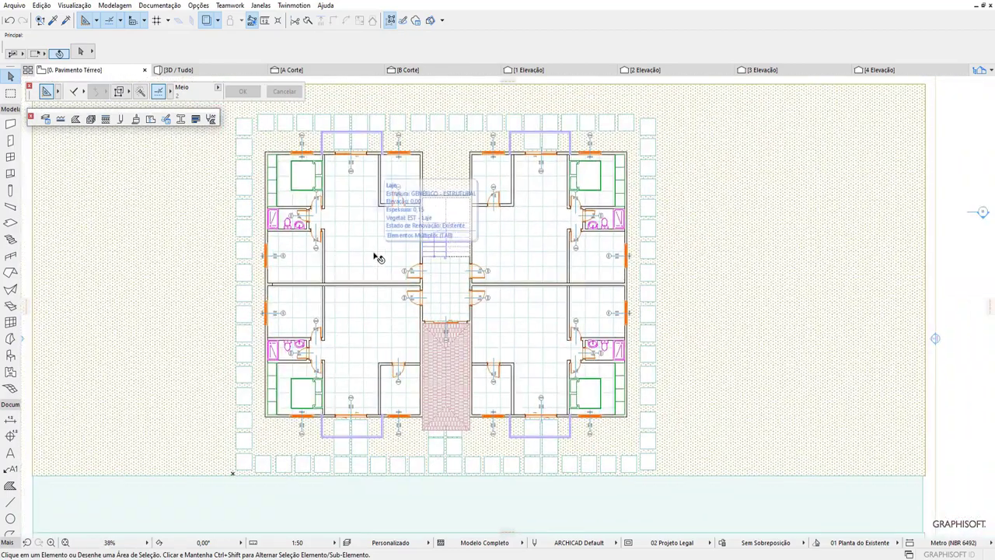
click(378, 256)
shift+click(535, 252)
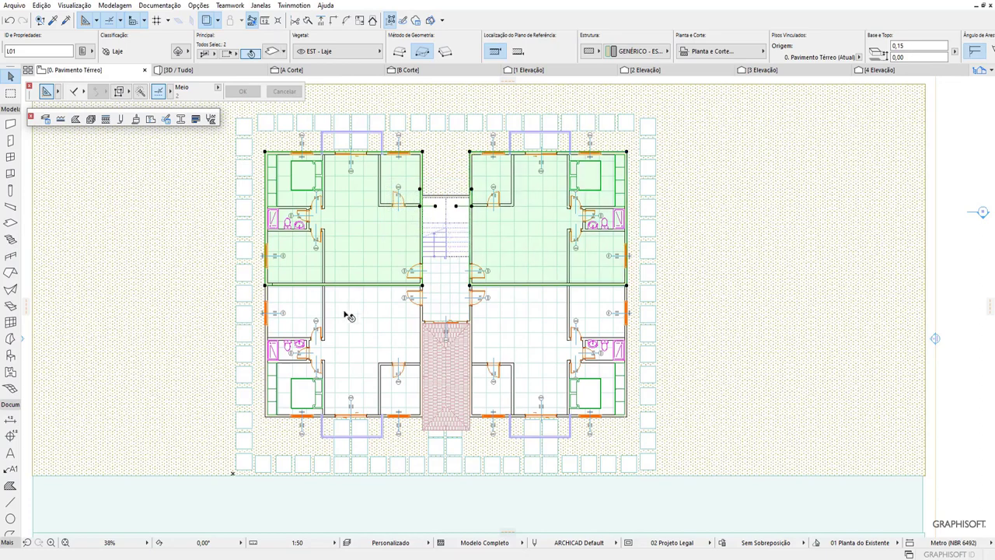
shift+click(349, 318)
shift+click(525, 338)
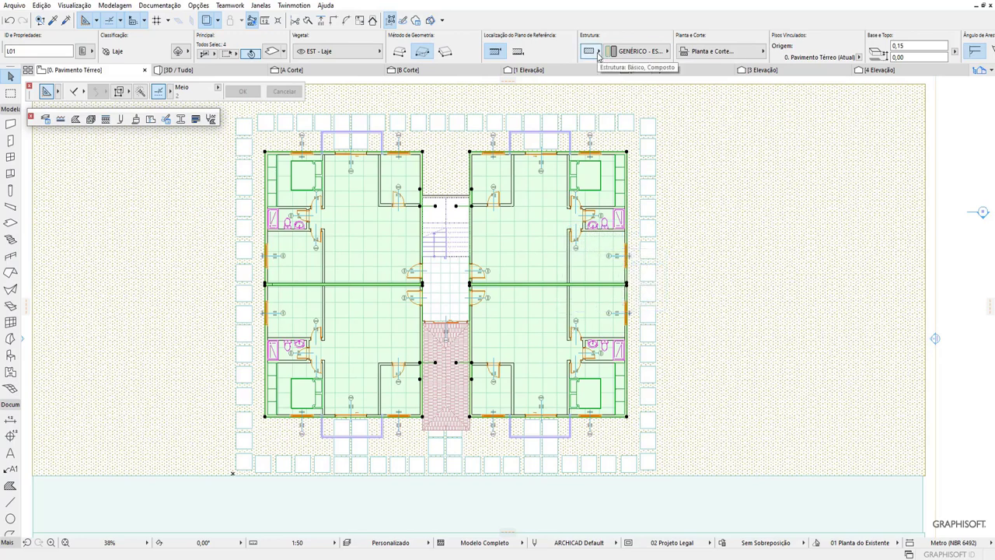
Step: Give the slabs the composite Laje em Concreto + Piso Cerâmico 10mm structure
click(598, 53)
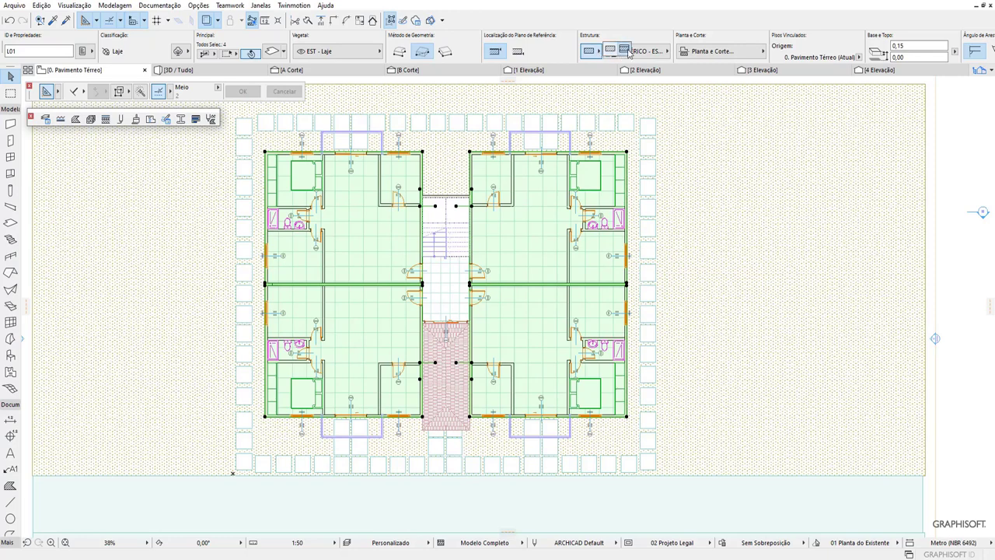
click(627, 51)
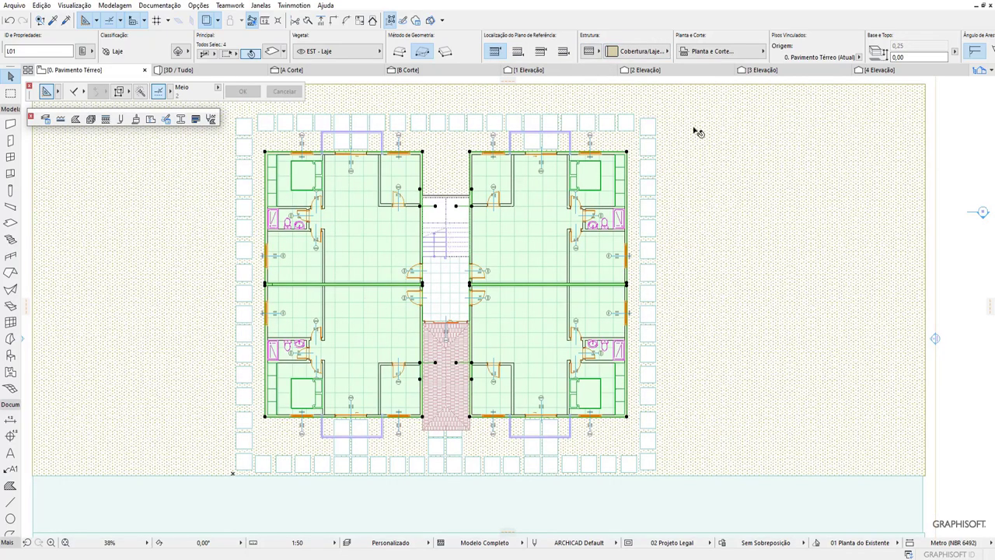
click(648, 52)
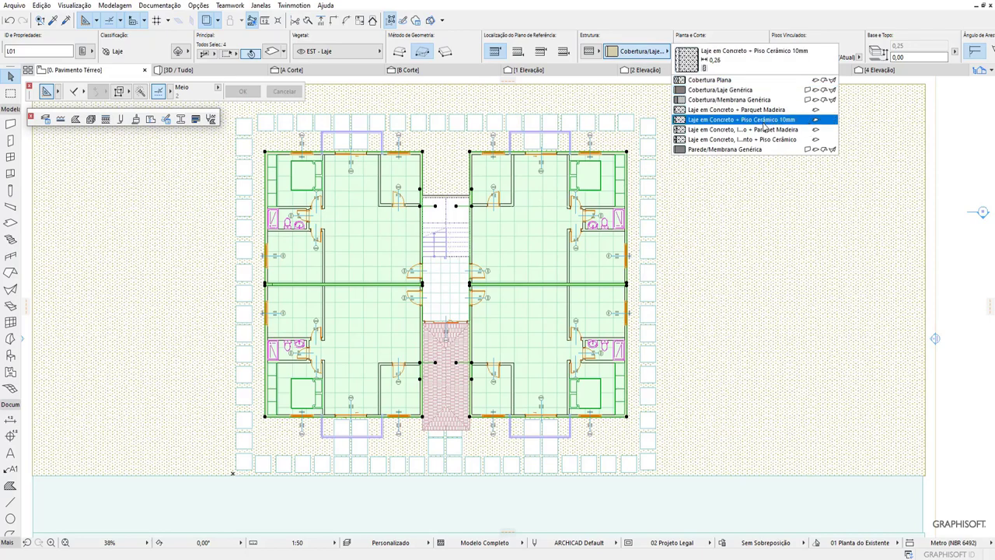
click(766, 121)
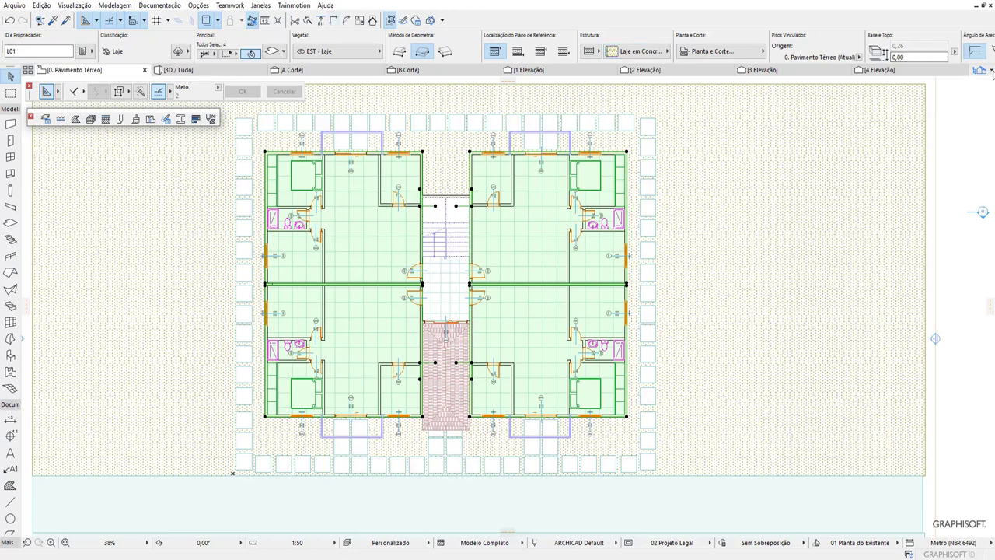
click(895, 151)
Step: On 1. Primeiro Pavimento, select the four first-floor slabs
key(Escape)
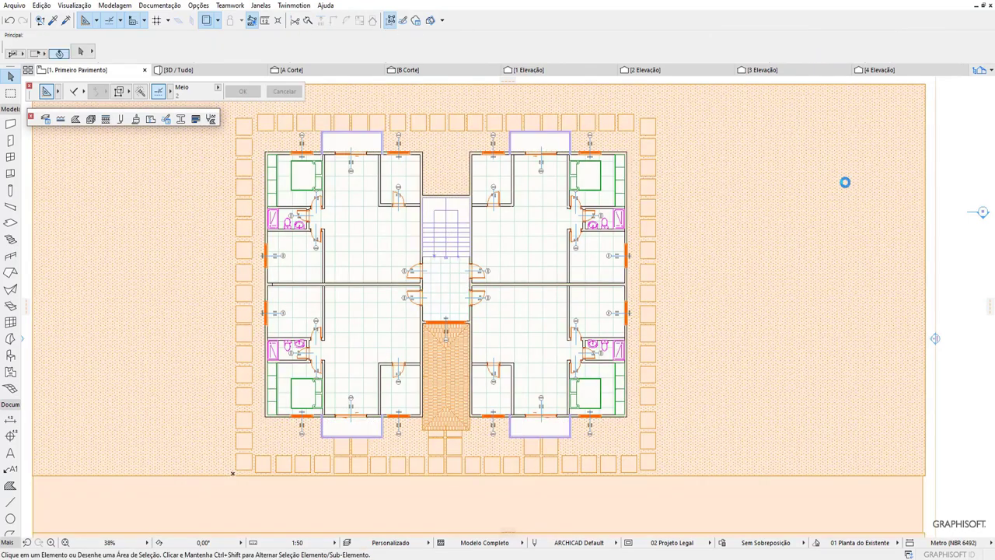
click(387, 237)
shift+click(527, 244)
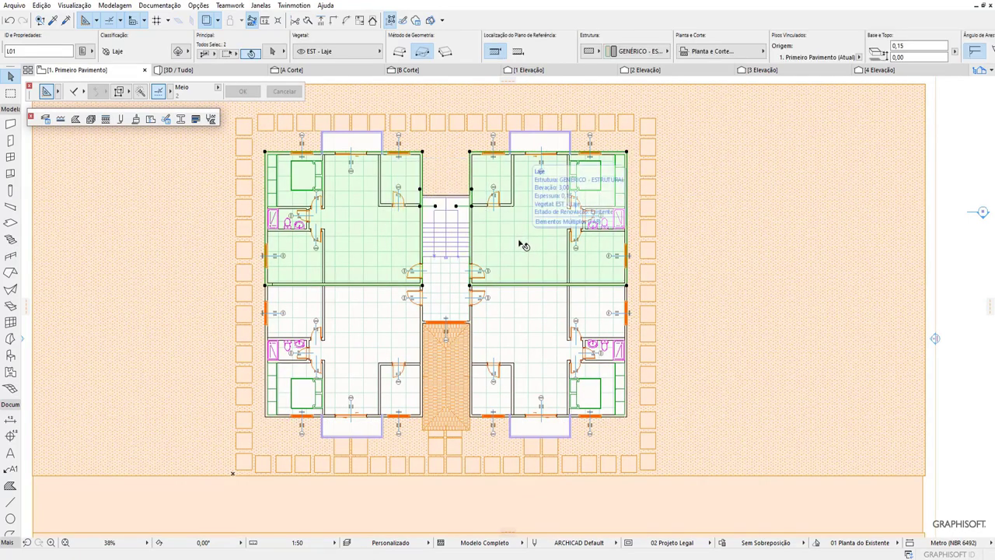
shift+click(528, 311)
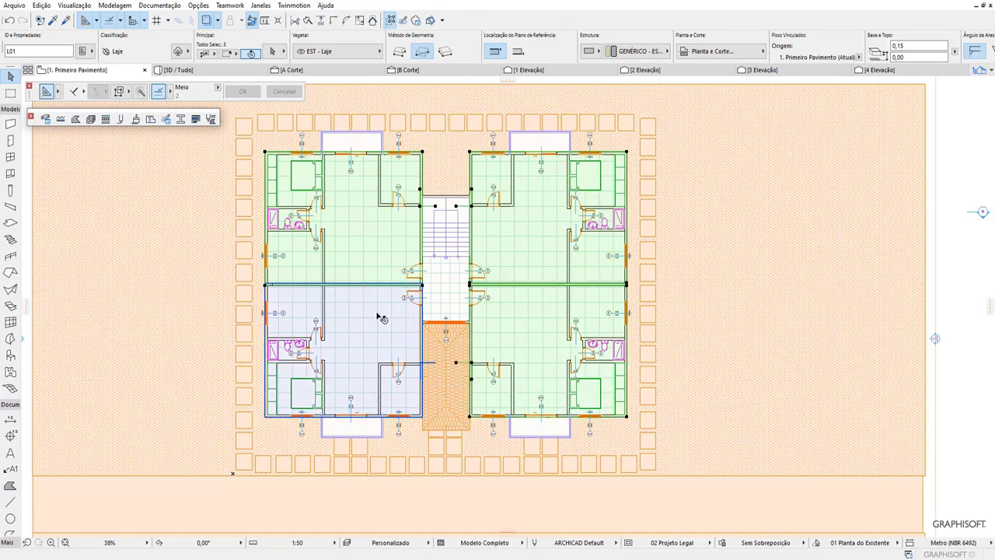
shift+click(379, 317)
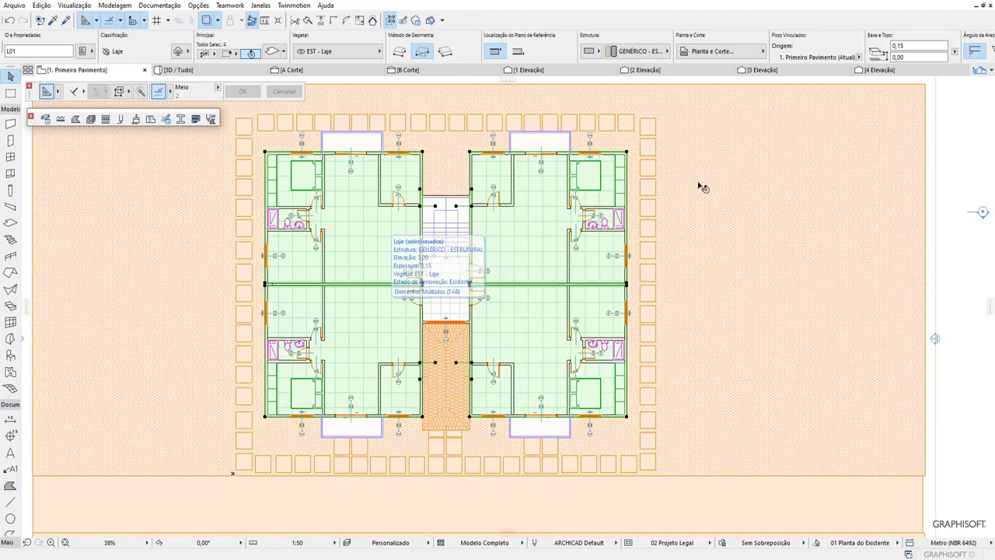
Step: Apply the Laje em Concreto + Piso Cerâmico 10mm composite and return to the ground floor
click(626, 52)
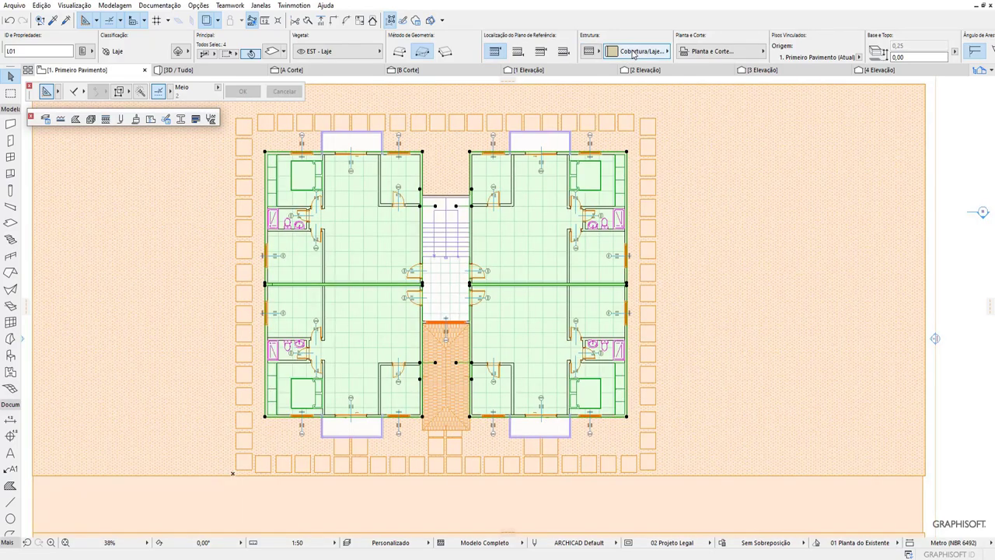
click(640, 53)
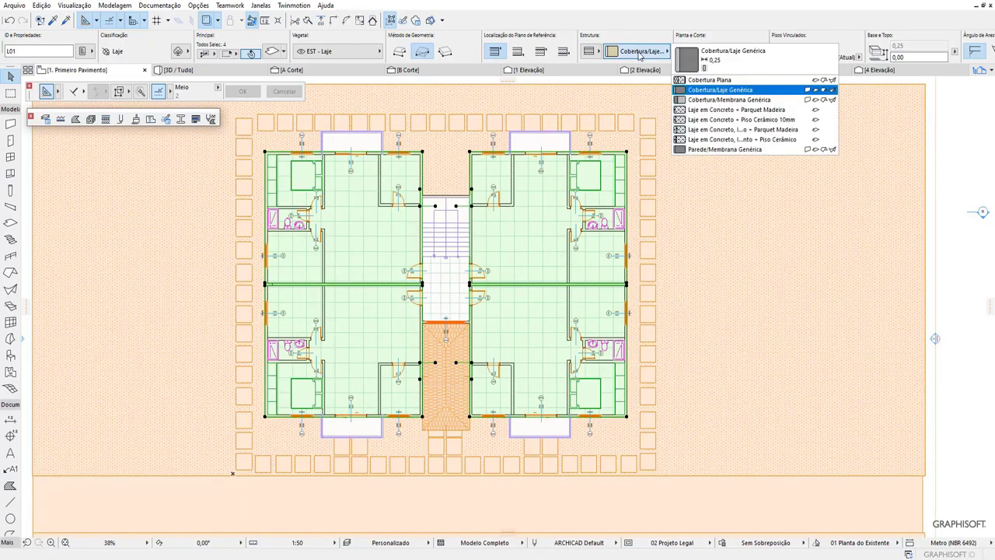
click(792, 121)
key(ctrl+Up)
key(ctrl+Down)
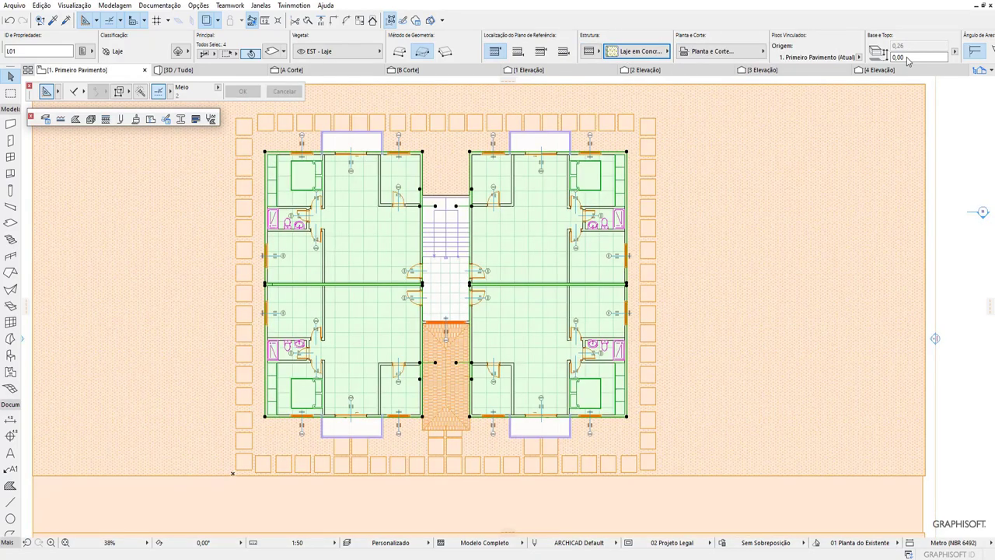
key(ctrl+Down)
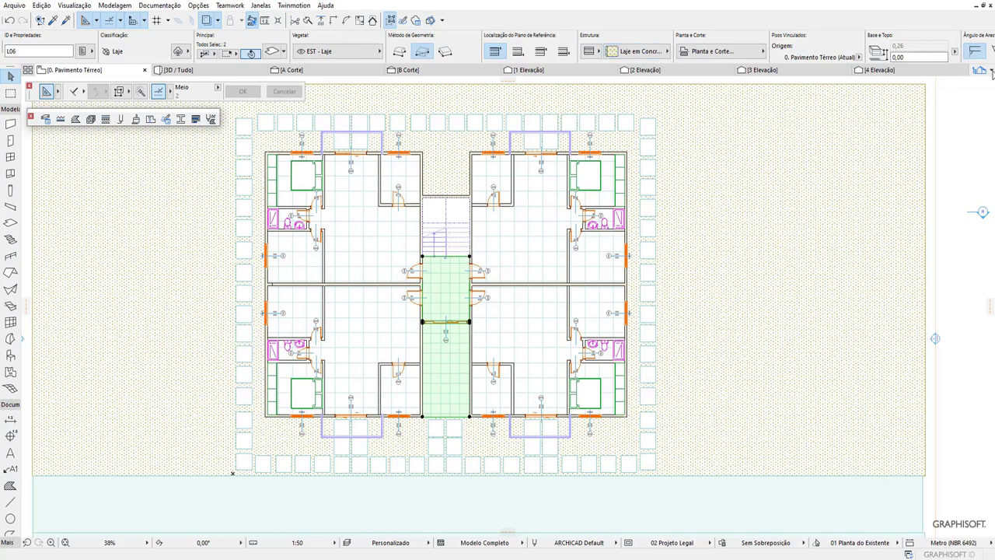
click(992, 71)
Step: On 2. Segundo Pavimento, select the four slabs plus the stair-landing slab
click(923, 142)
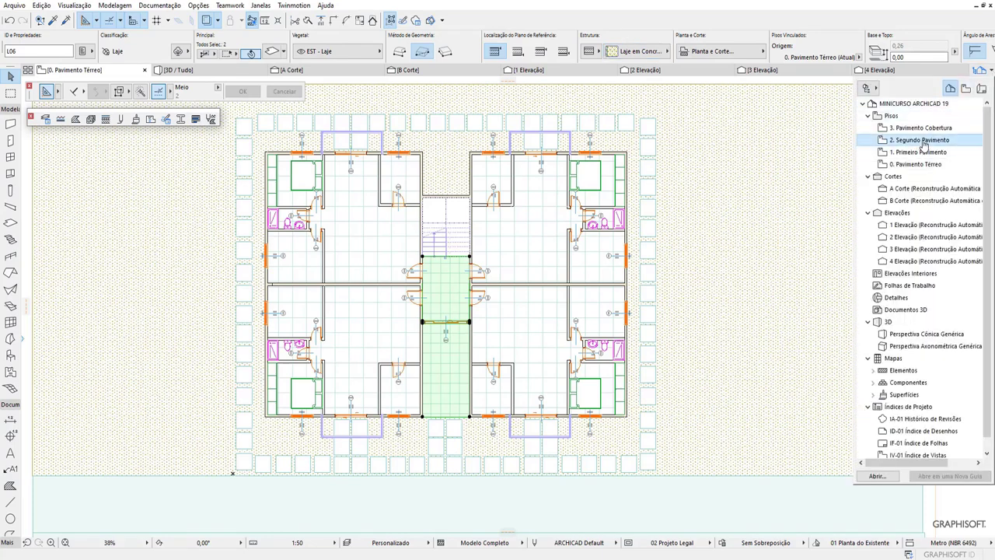
double_click(923, 141)
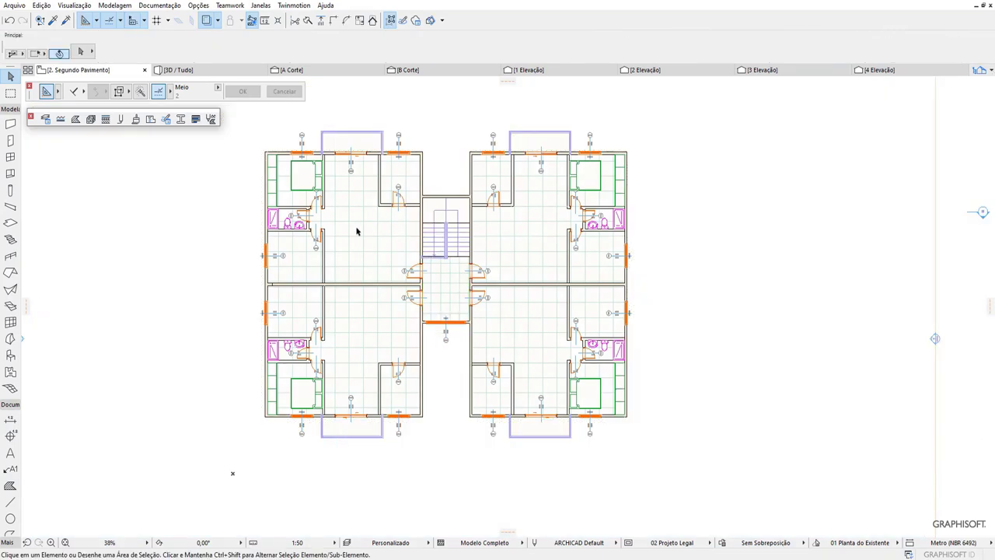
click(373, 242)
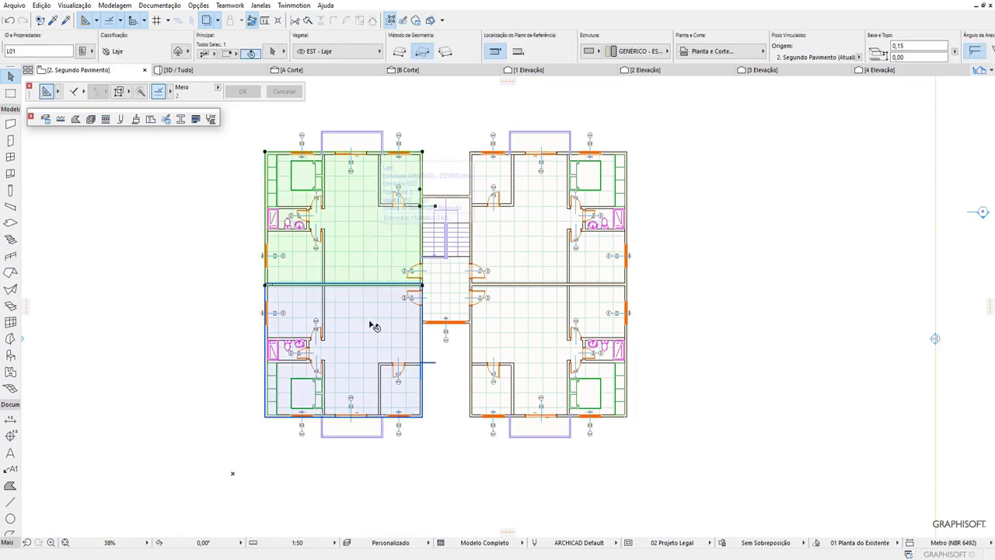
shift+click(374, 325)
shift+click(513, 319)
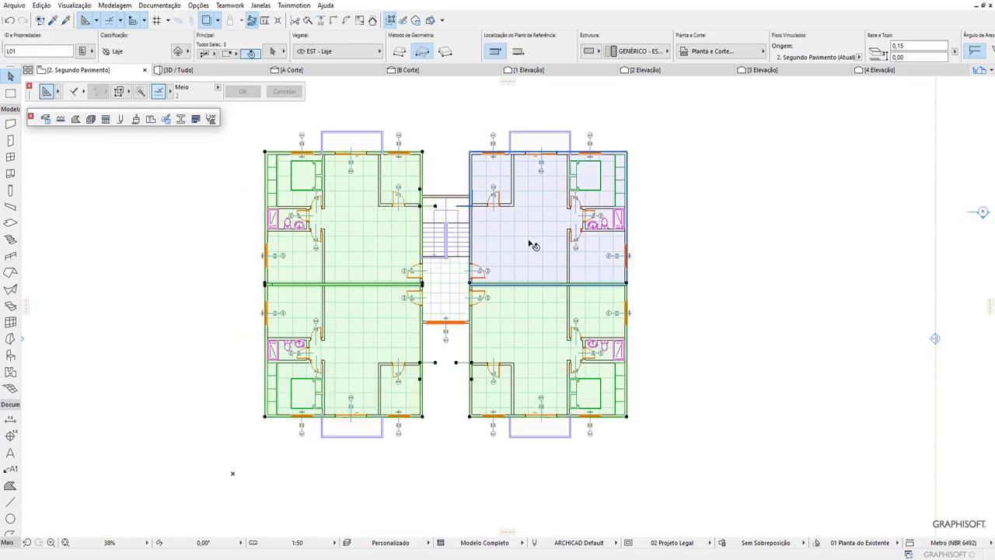
shift+click(533, 244)
shift+click(446, 300)
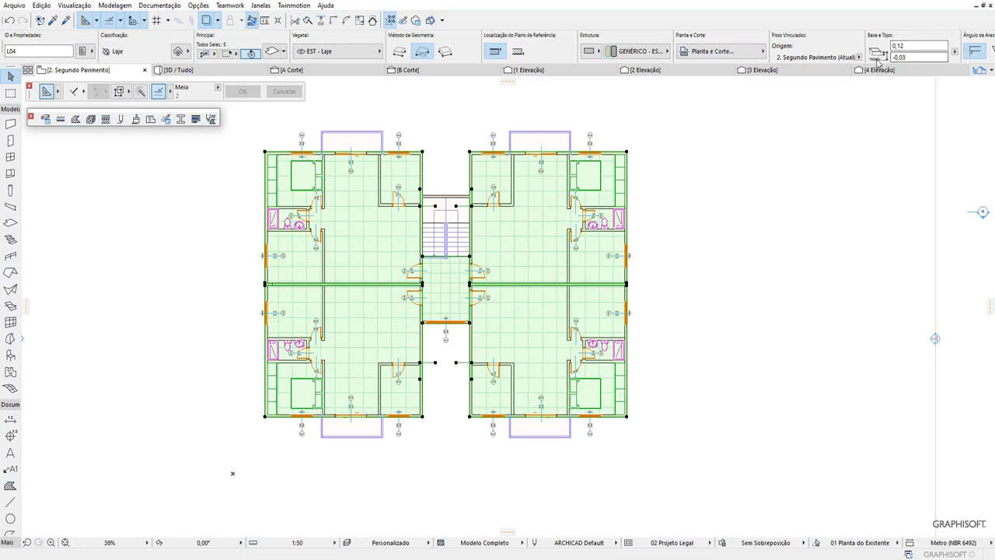
Step: Apply the Laje em Concreto floor composite and go back to the ground floor
click(614, 52)
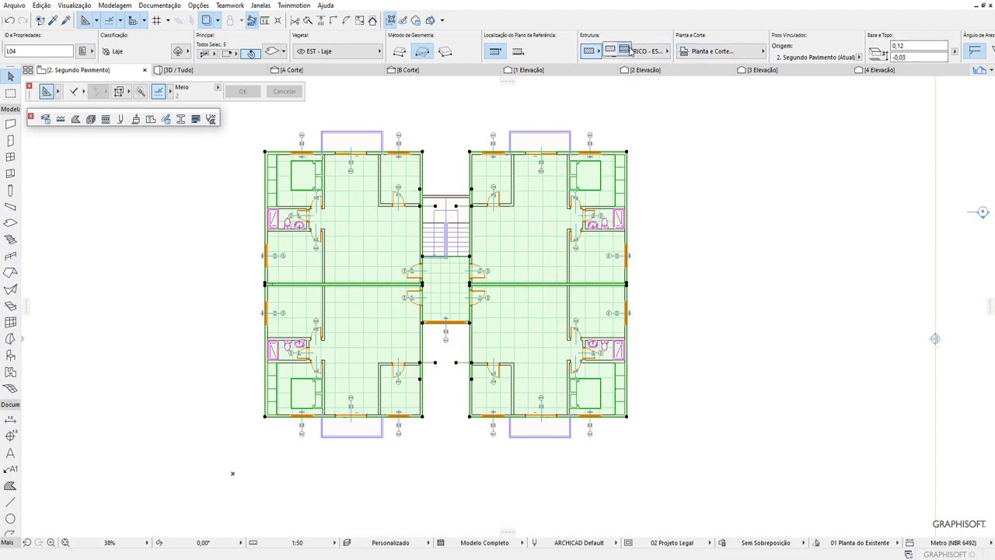
click(644, 51)
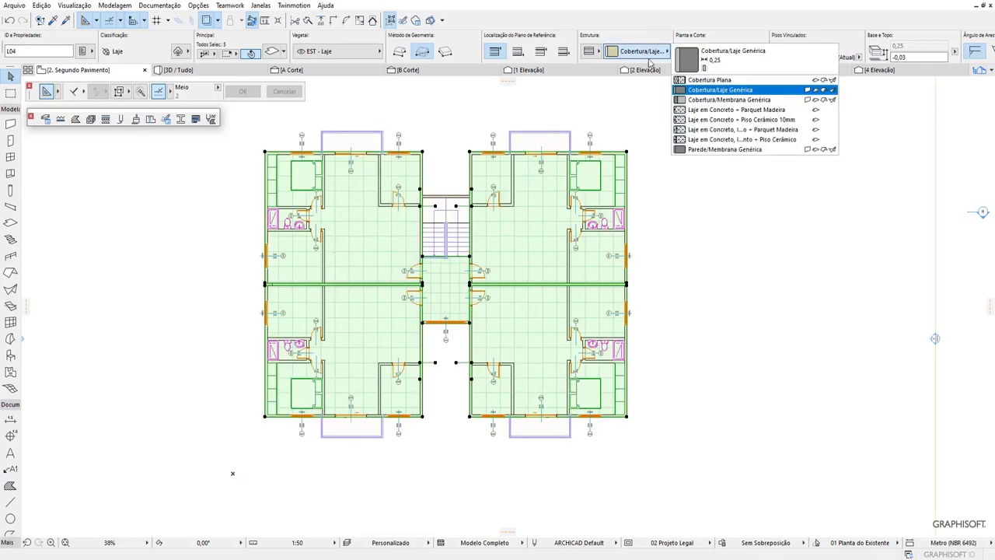
click(783, 121)
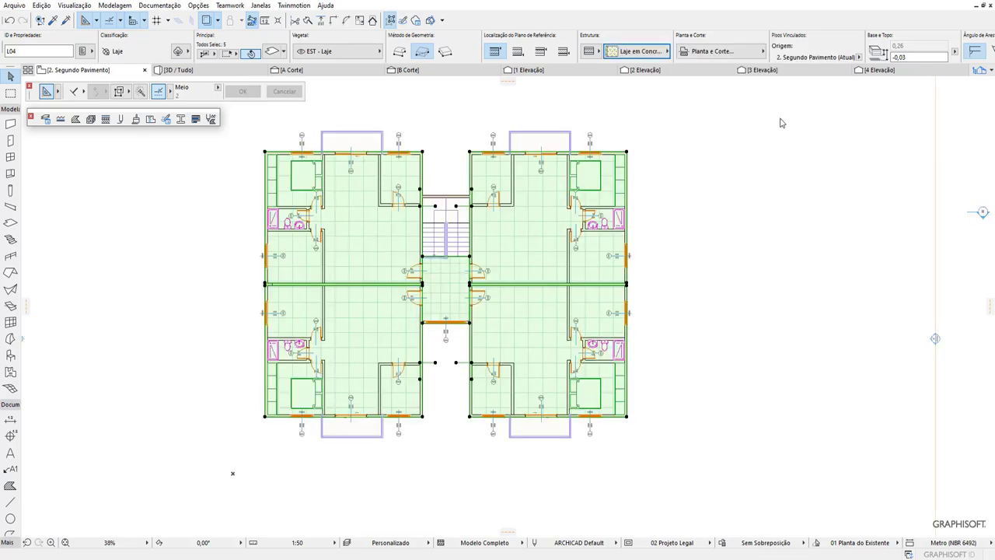
key(ctrl+Down)
key(ctrl+Down)
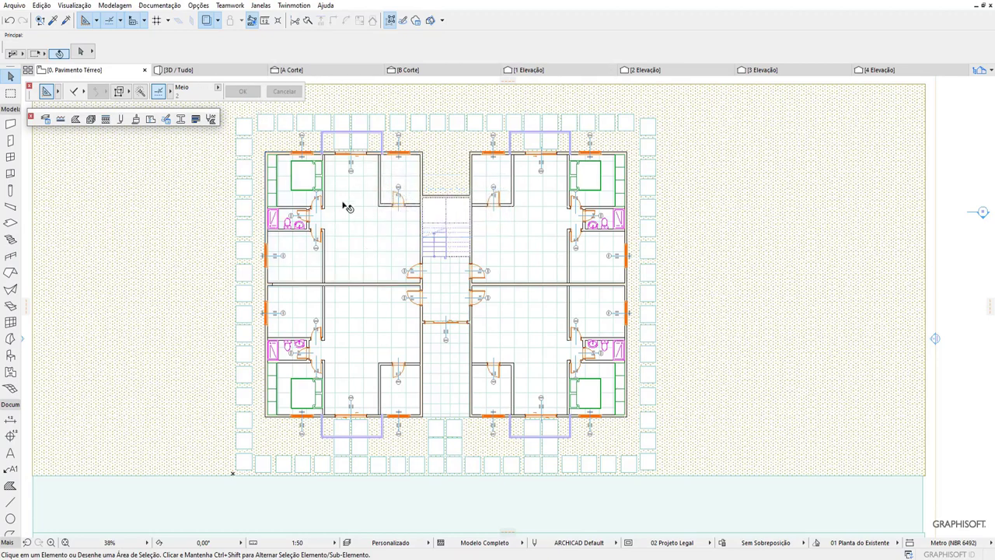
Step: Check the upper-left ground-floor slab's composite list, leaving it unchanged
click(363, 222)
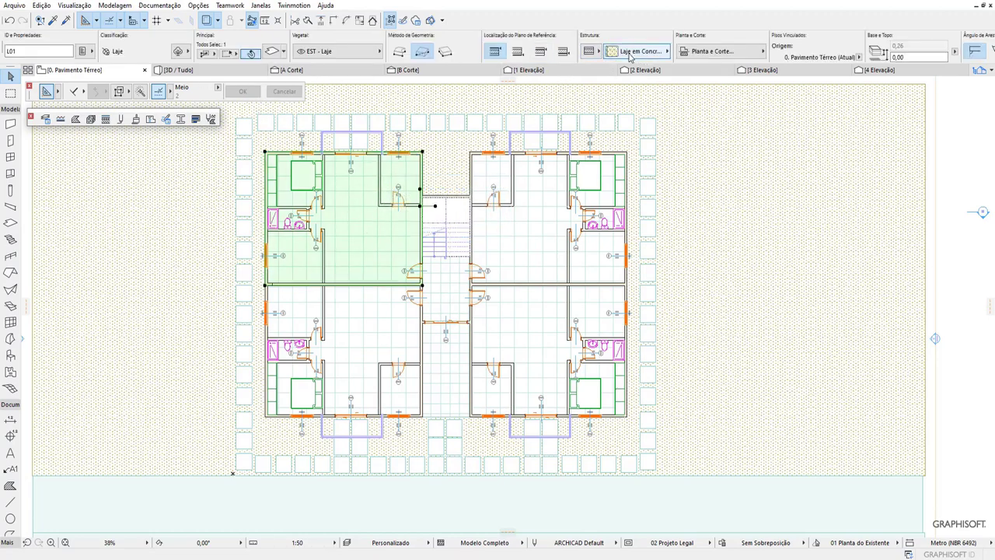
click(630, 53)
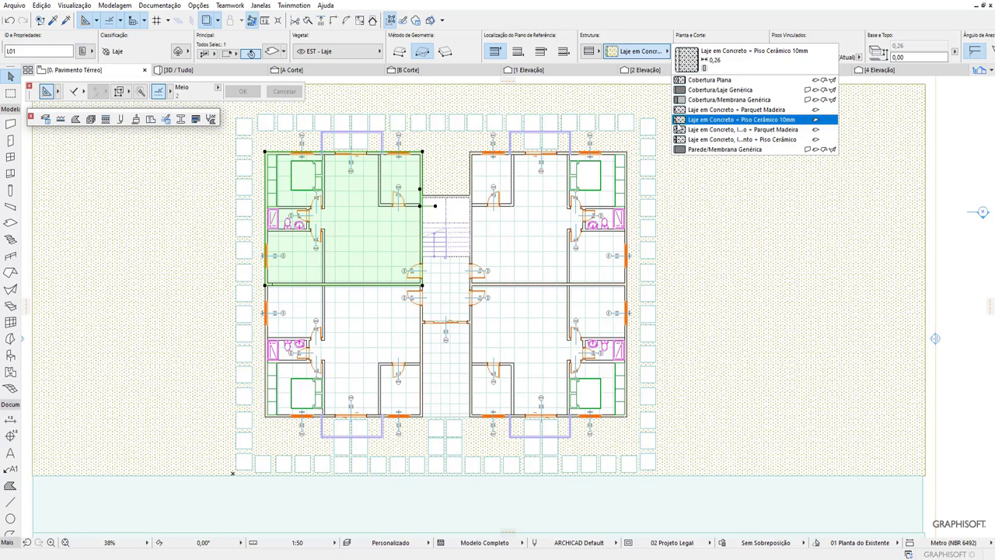
click(676, 122)
key(Escape)
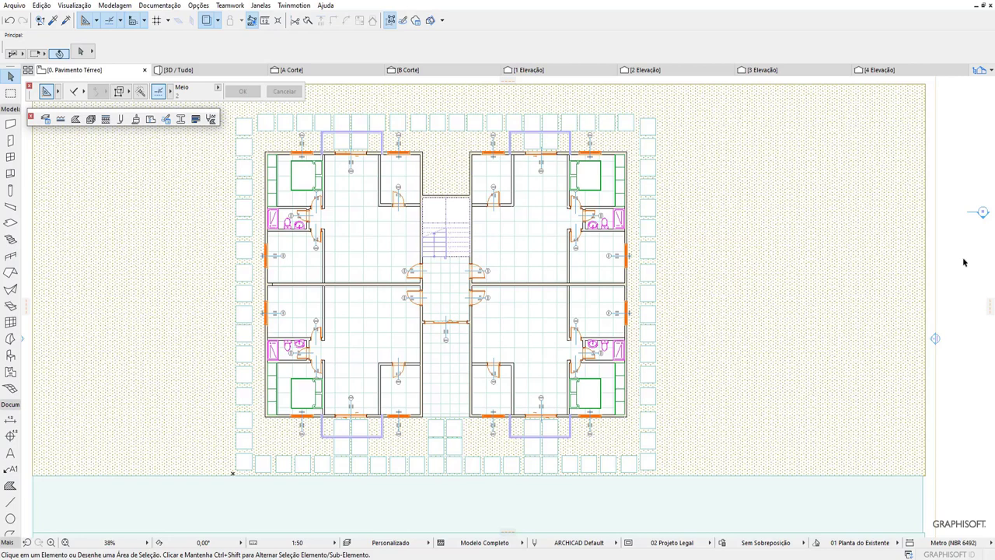
Step: Keep GEN GENÉRICO - PRÉ-FABRICADO as the top slab tile's building material
click(462, 127)
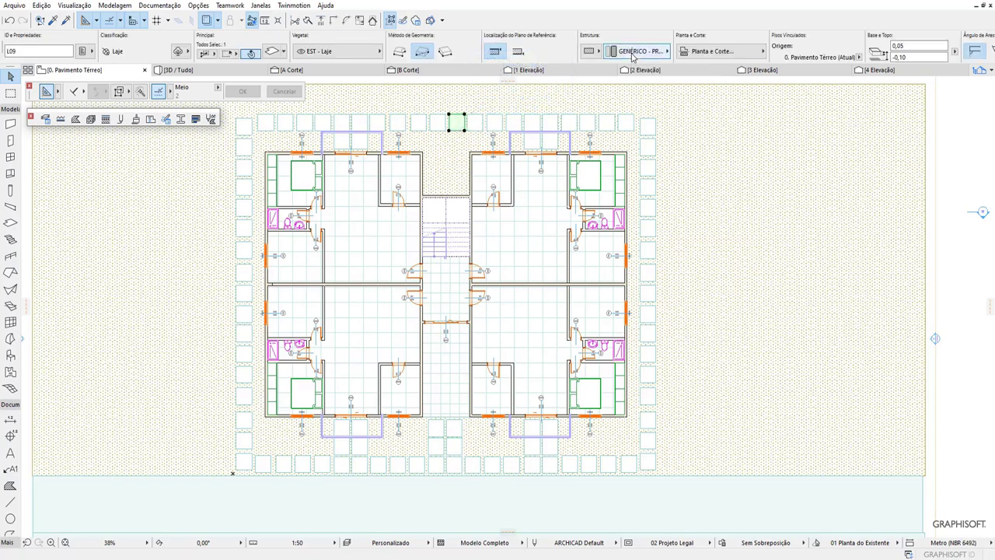
click(633, 52)
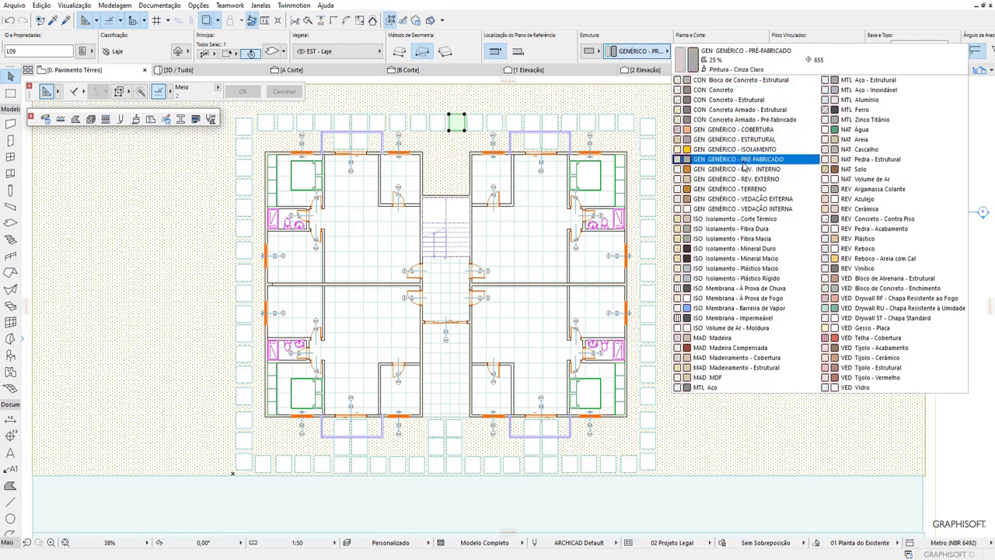
click(745, 166)
key(Escape)
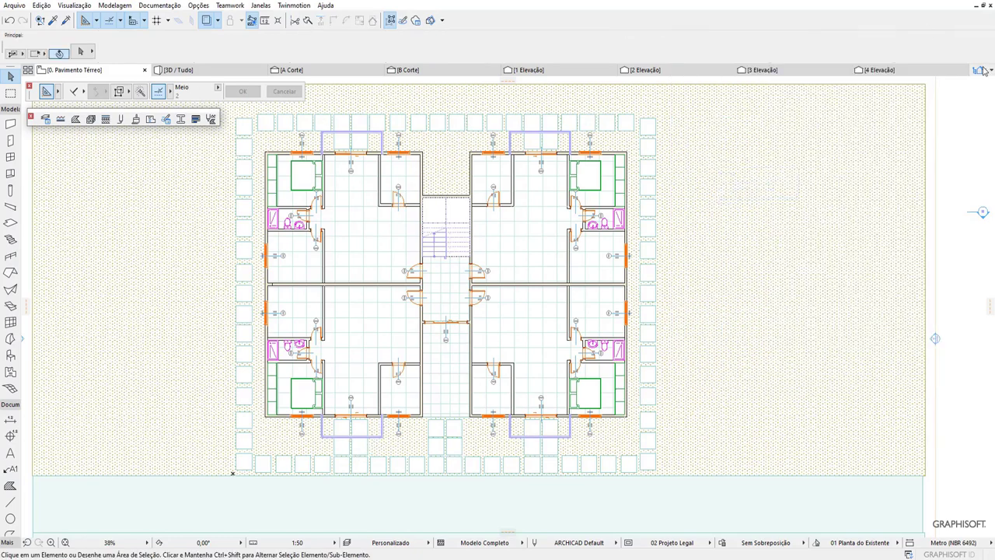
Step: On 1. Primeiro Pavimento, select the four balcony slabs
click(981, 70)
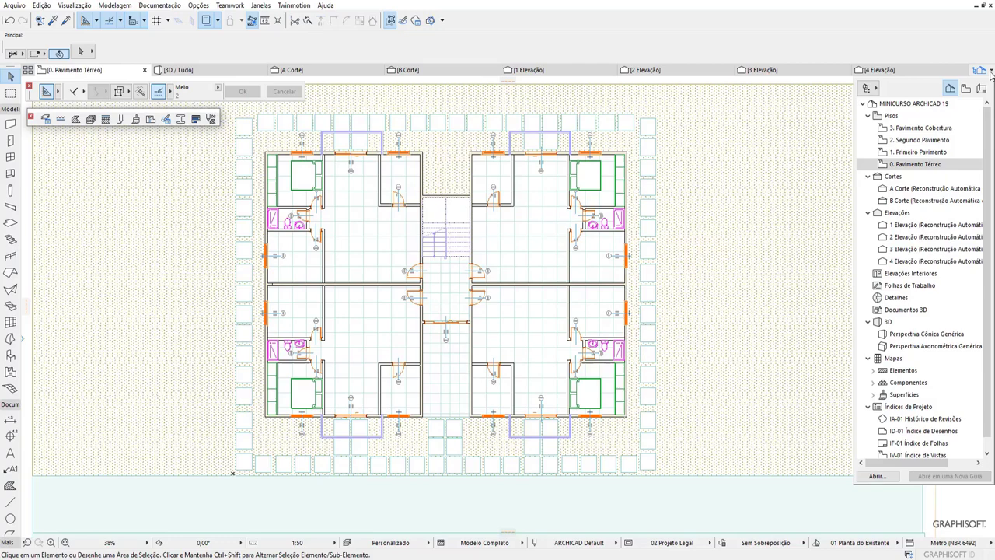
double_click(919, 152)
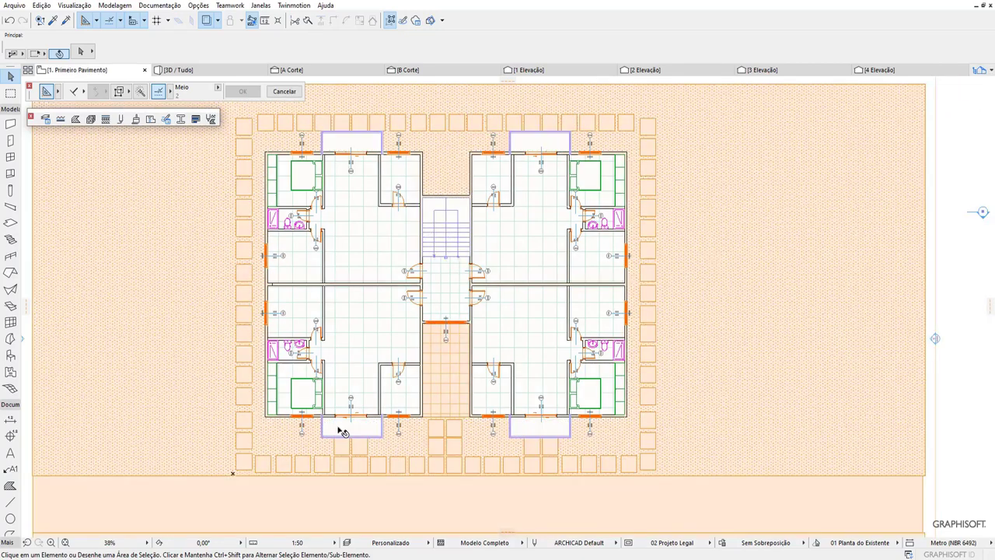
click(338, 428)
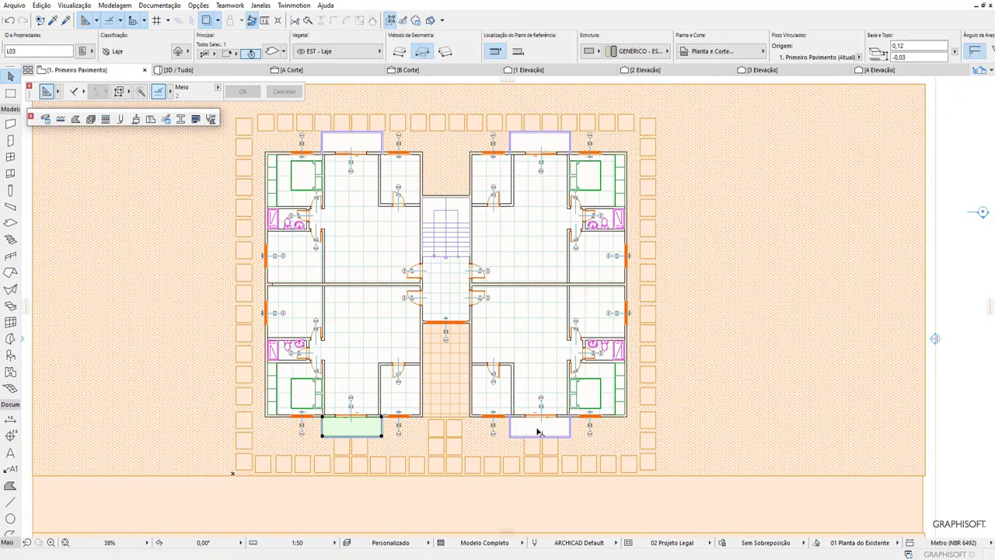
shift+click(564, 433)
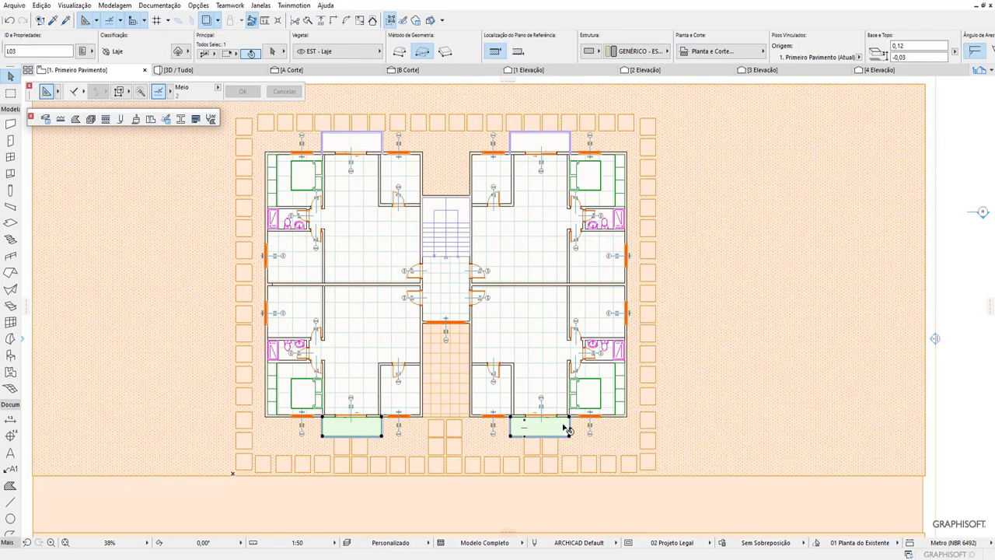
shift+click(563, 144)
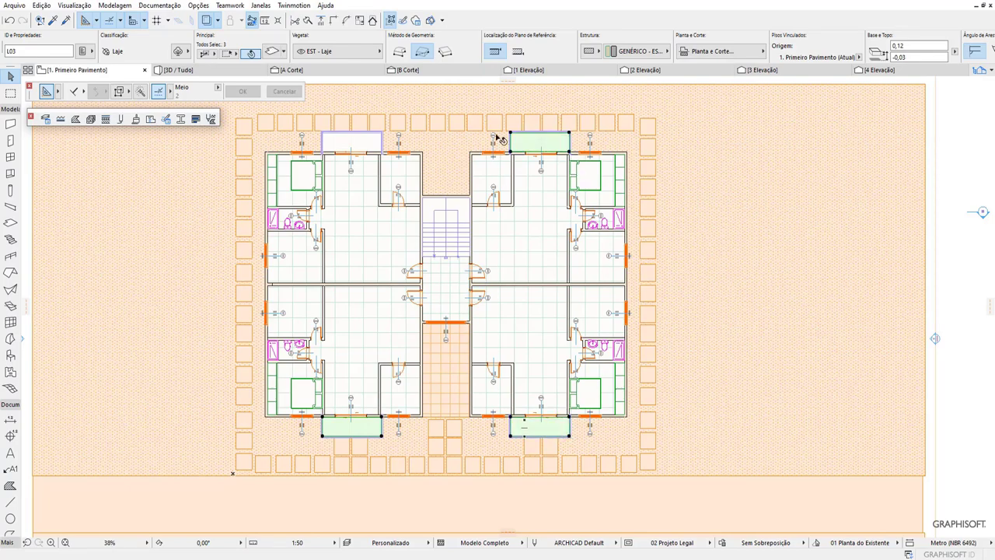
shift+click(383, 142)
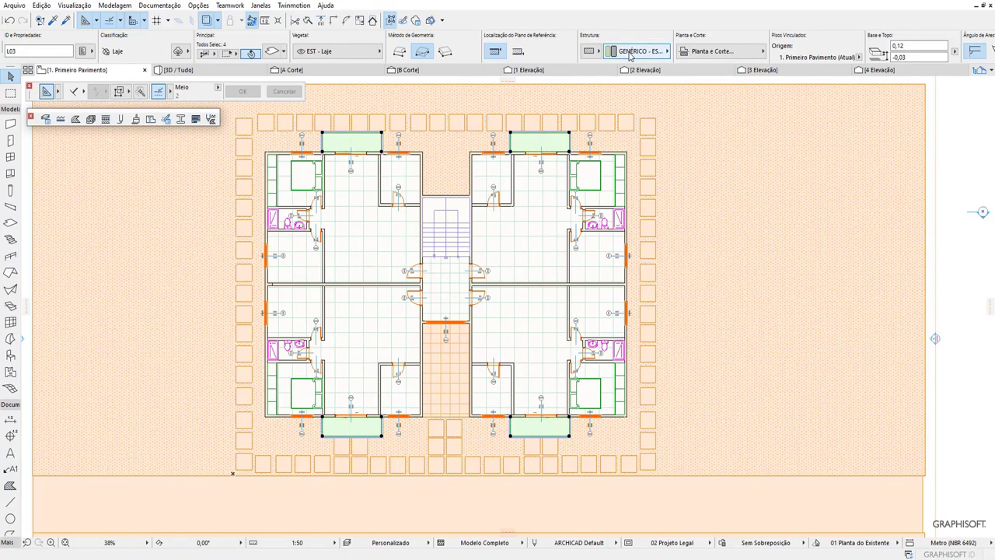
Step: Set the balcony slabs to GEN GENÉRICO - REV. EXTERNO, then show the building in 3D
click(630, 53)
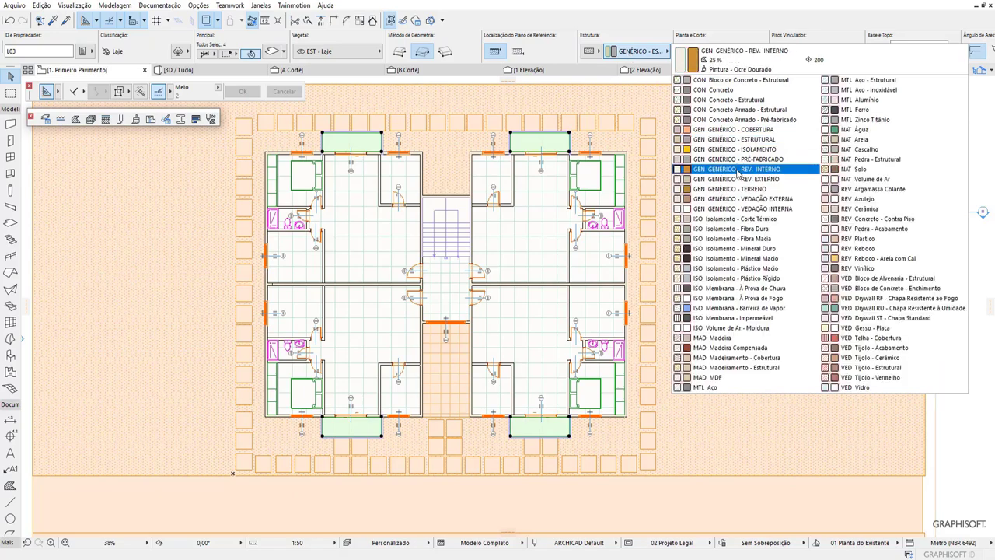
click(738, 169)
click(630, 52)
click(754, 180)
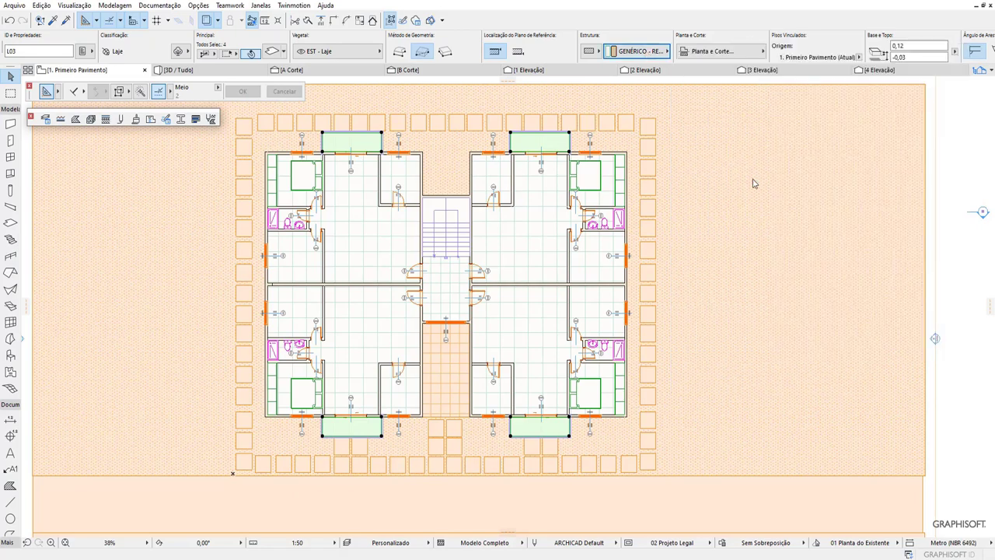
click(991, 71)
click(936, 140)
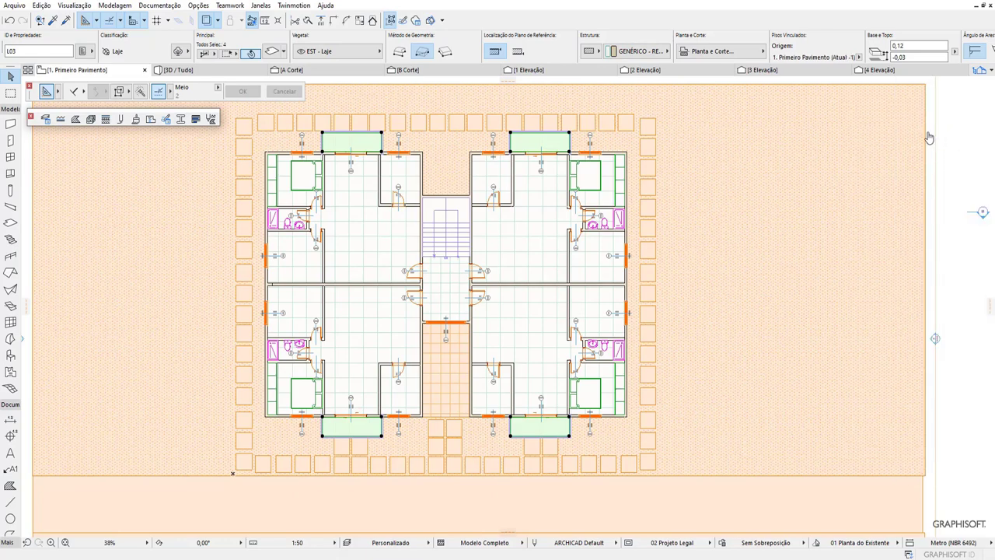
key(F3)
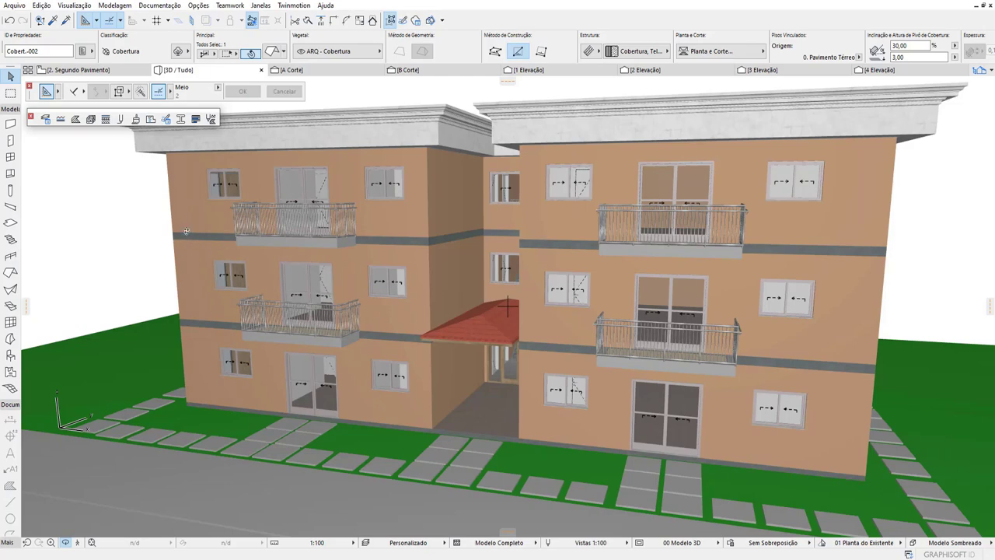
scroll(186, 231, up, 2)
scroll(172, 244, up, 1)
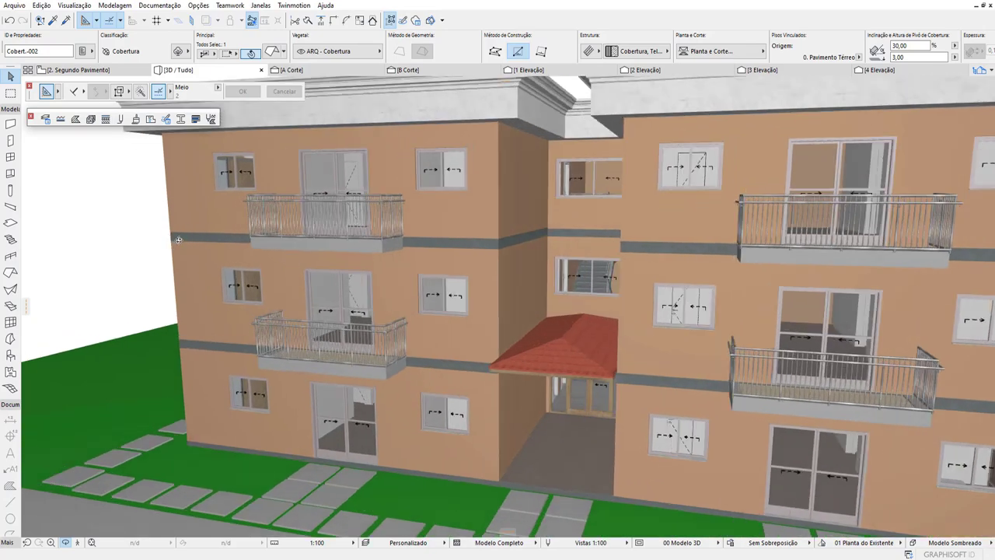
scroll(174, 240, up, 1)
scroll(174, 236, up, 1)
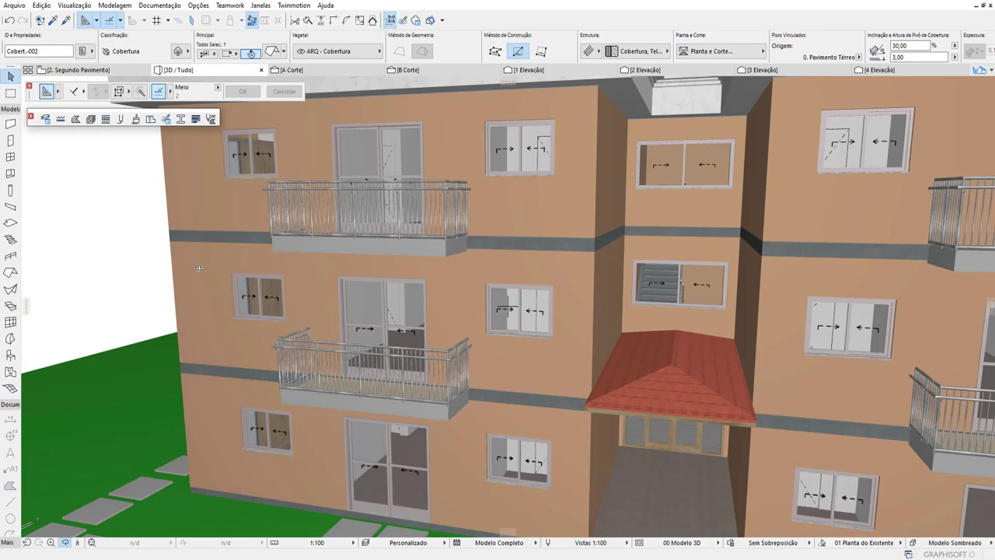
key(Escape)
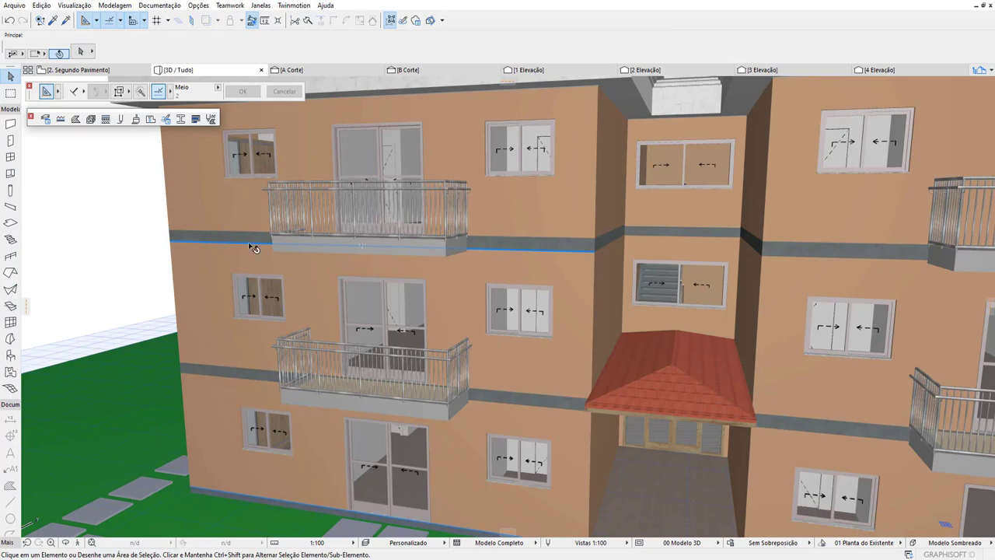
Step: Override the 2. Segundo Pavimento slab's top, edge and bottom surfaces with Pintura - Branco Polido
click(247, 243)
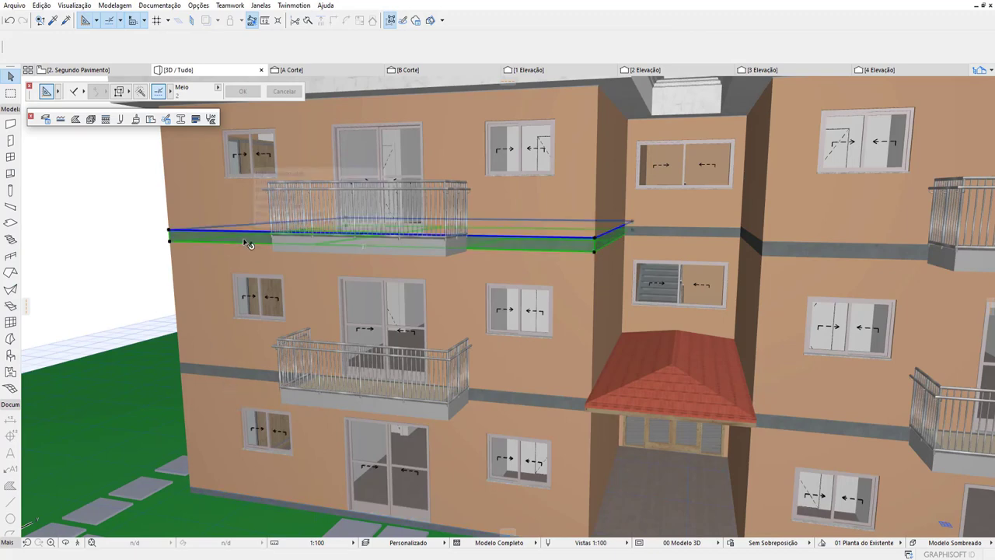
right_click(247, 244)
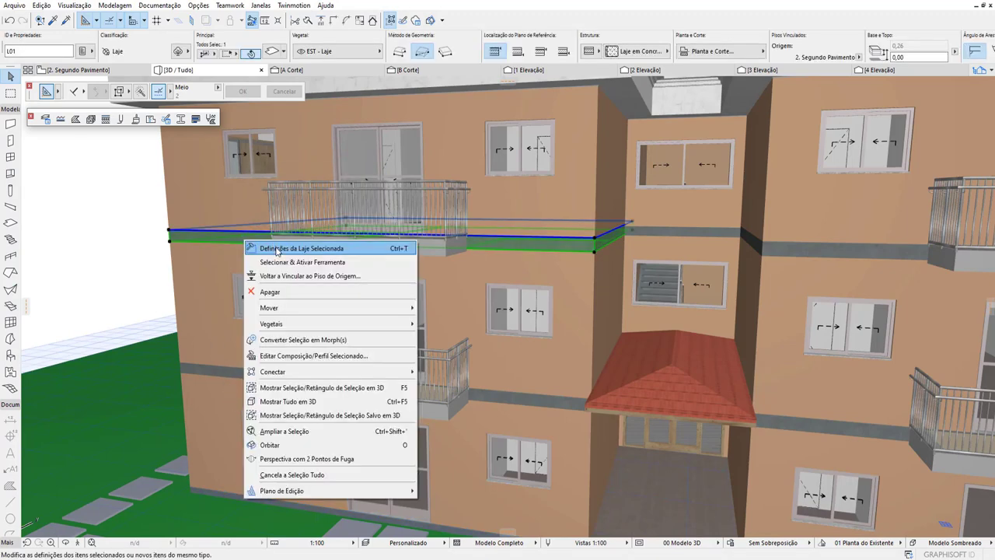
click(276, 249)
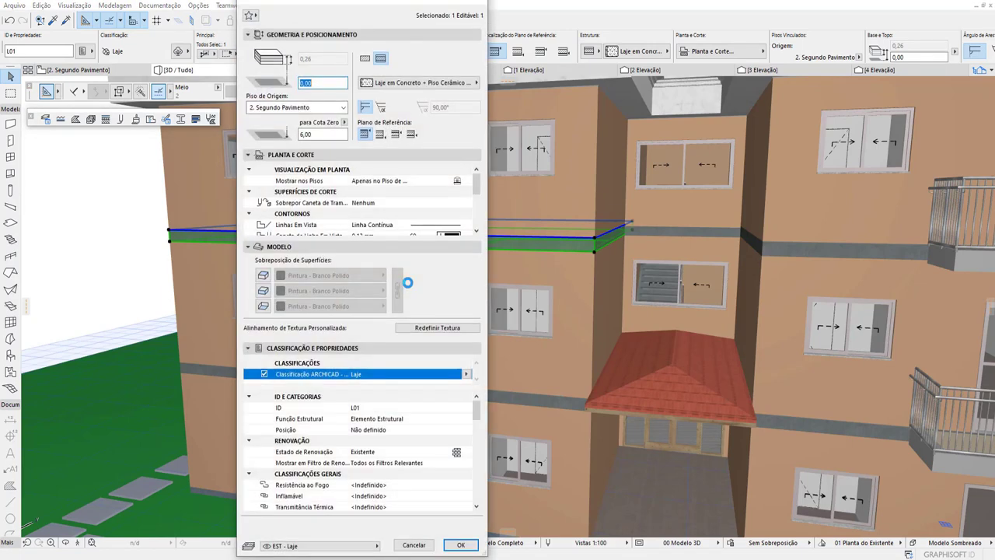
scroll(386, 425, down, 2)
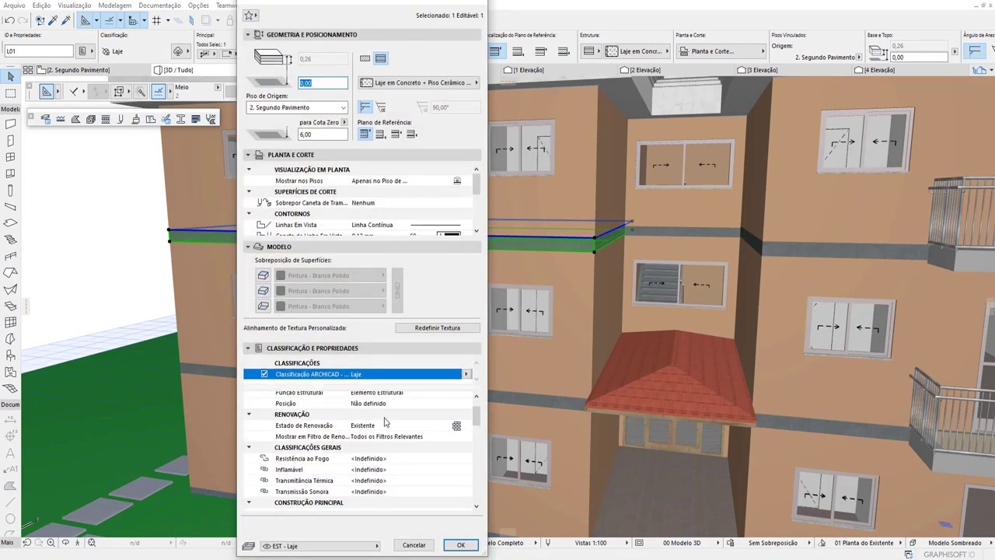
click(264, 276)
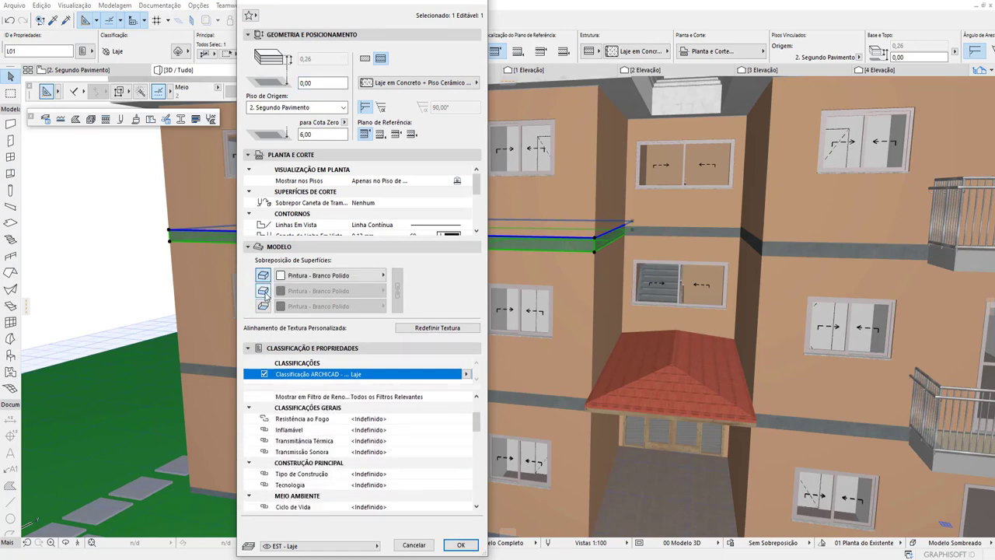
click(263, 291)
click(263, 306)
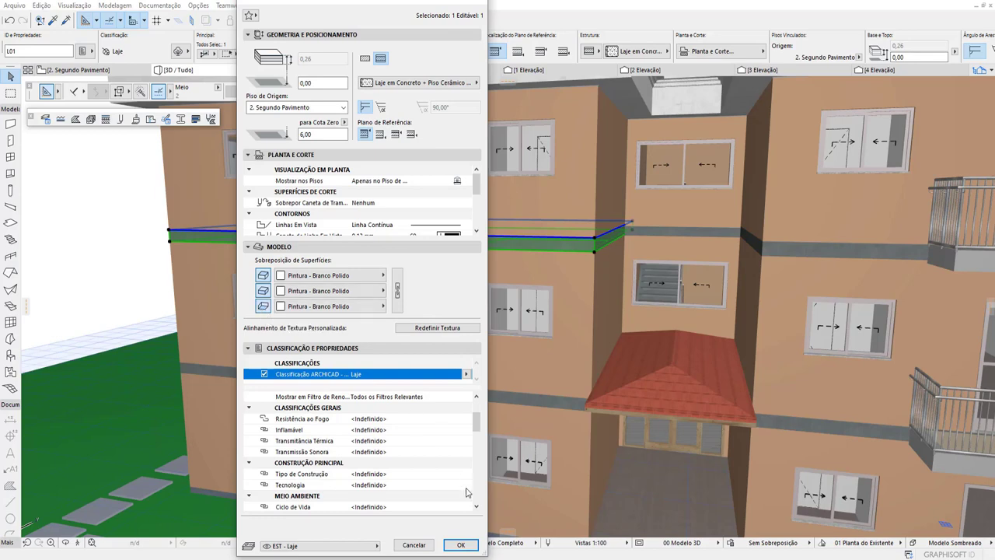
click(460, 544)
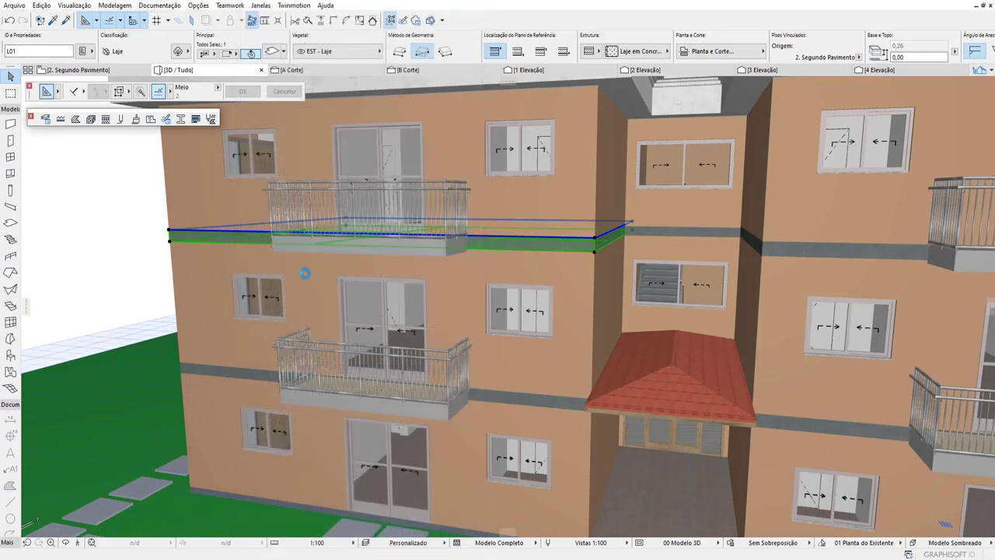
key(Escape)
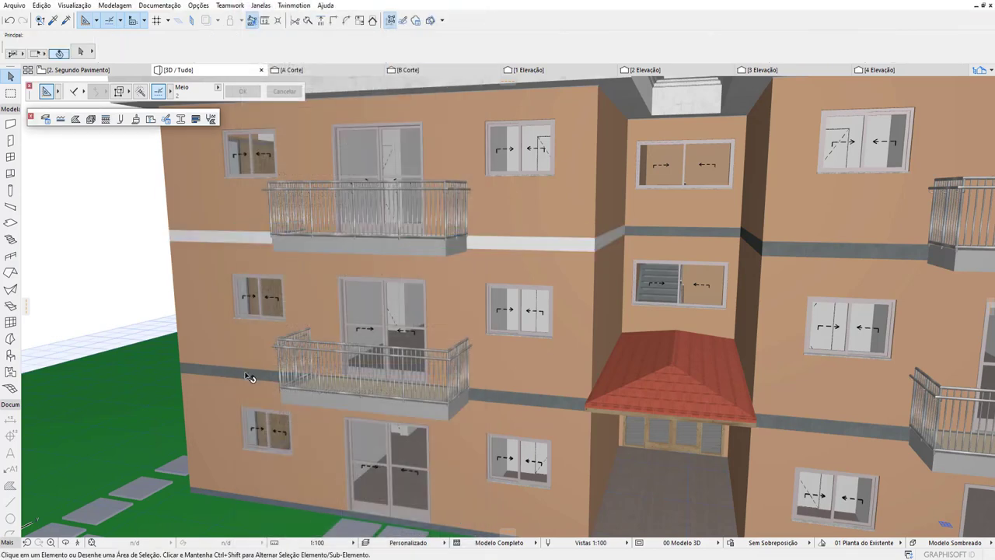
Step: Enable Pintura - Branco Polido overrides on the top, edge and bottom faces of the seven first-floor slabs
scroll(256, 378, down, 2)
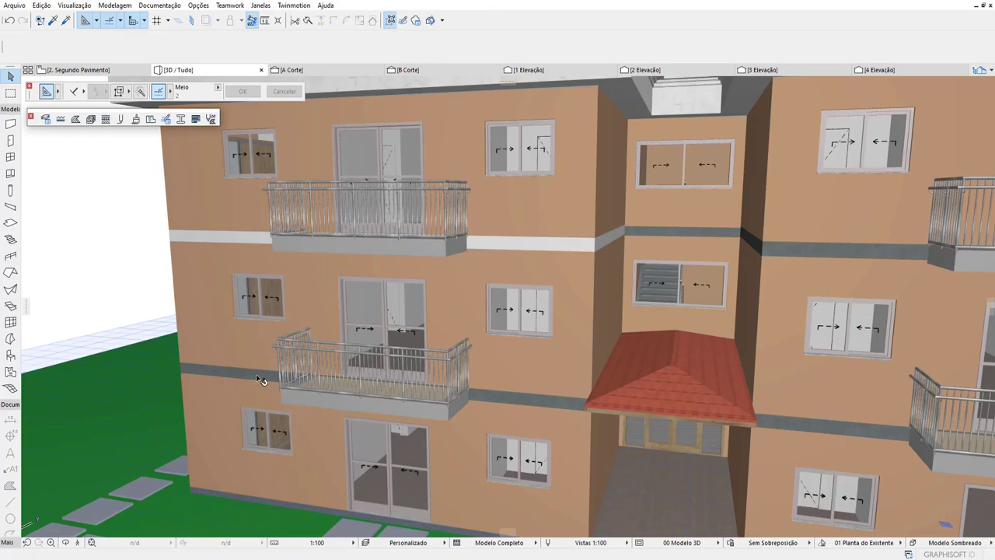
scroll(418, 302, down, 5)
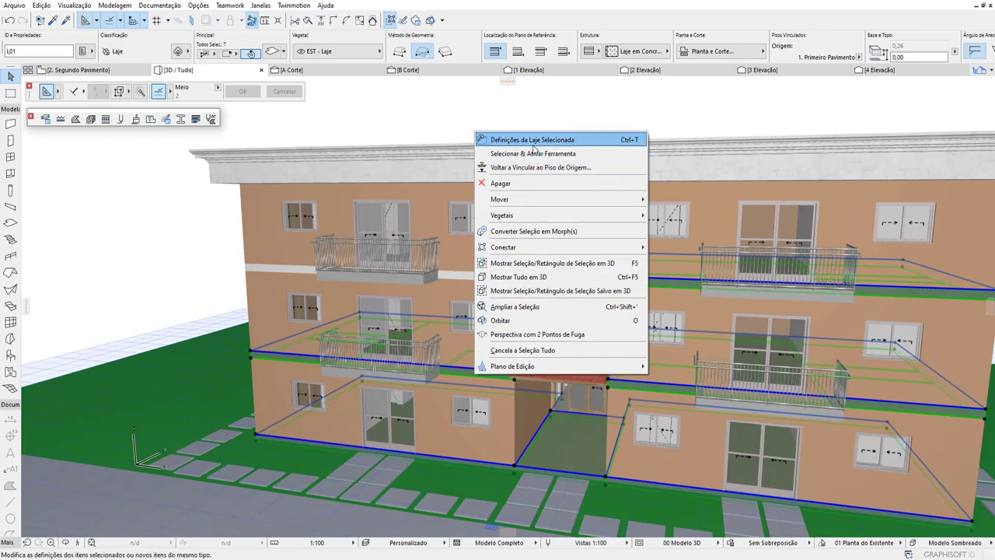
click(532, 140)
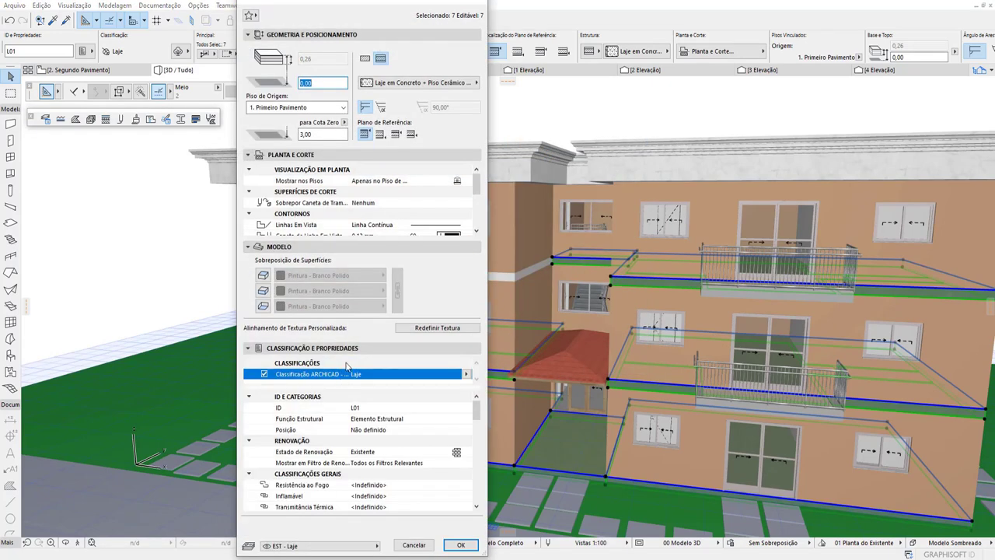
click(262, 276)
click(262, 291)
click(263, 305)
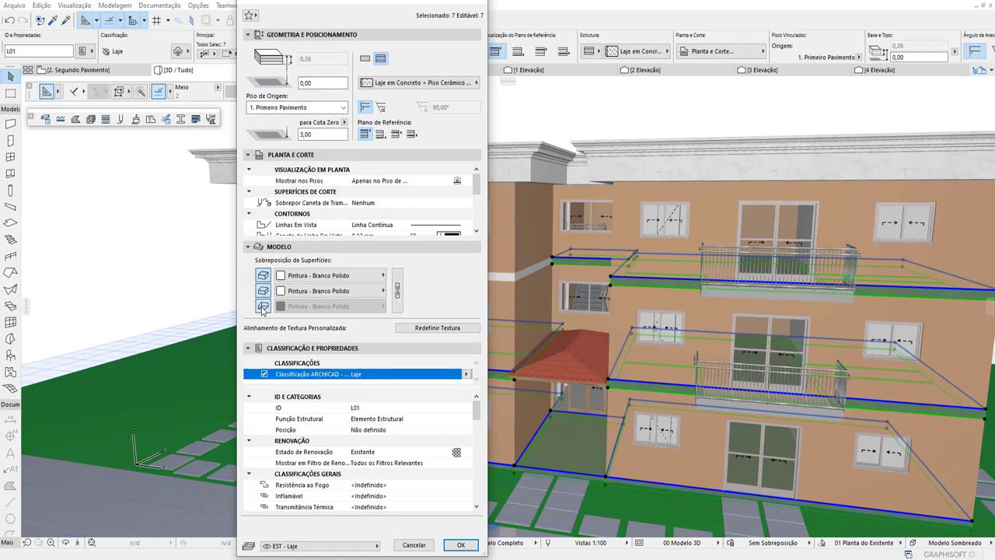
Step: Confirm the white slab overrides and clear the selection
click(462, 545)
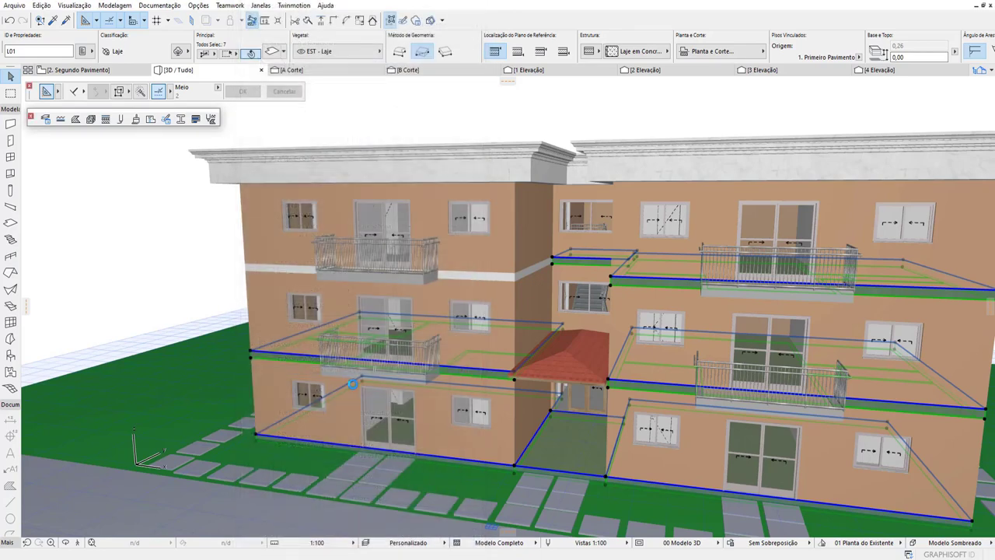
key(Escape)
scroll(324, 400, up, 5)
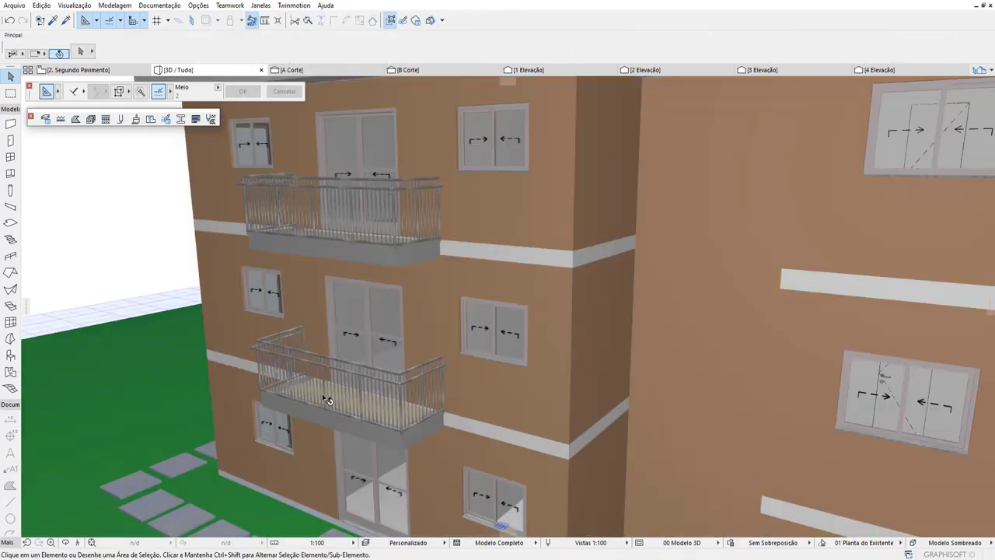
click(352, 436)
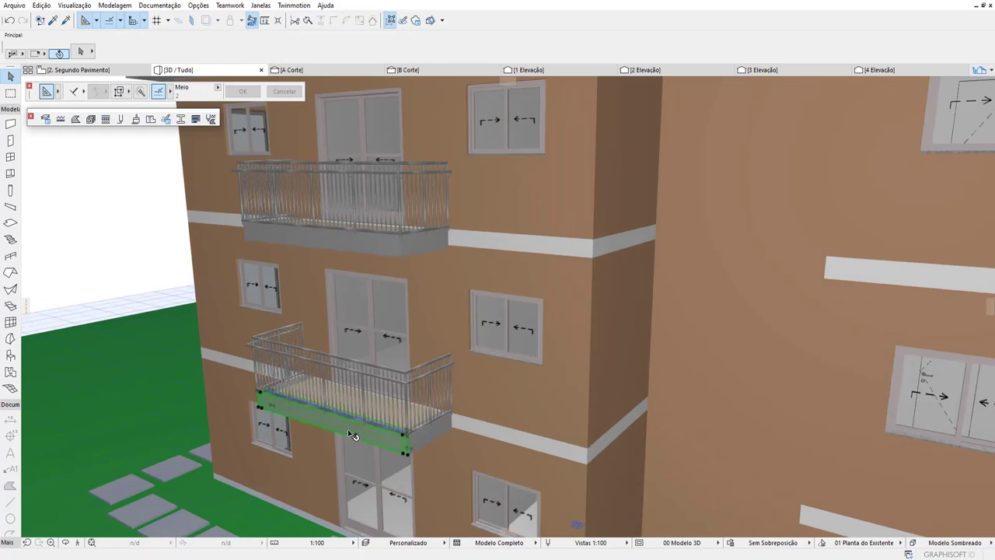
click(434, 451)
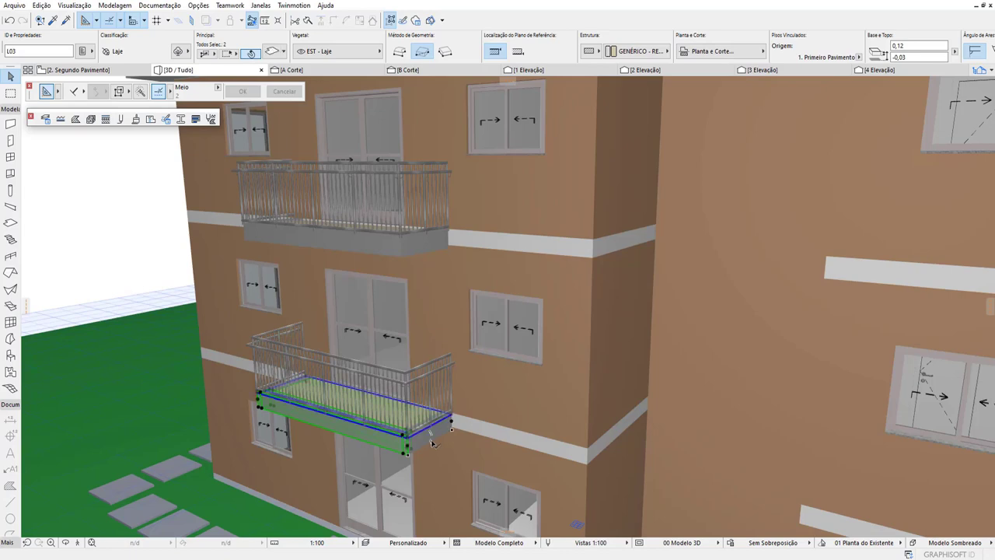
key(Escape)
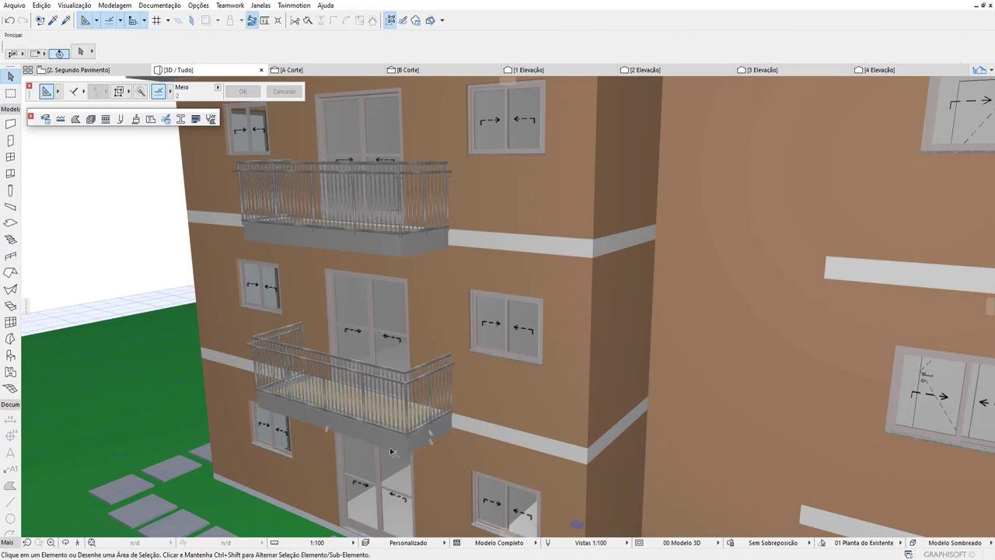
scroll(394, 451, up, 2)
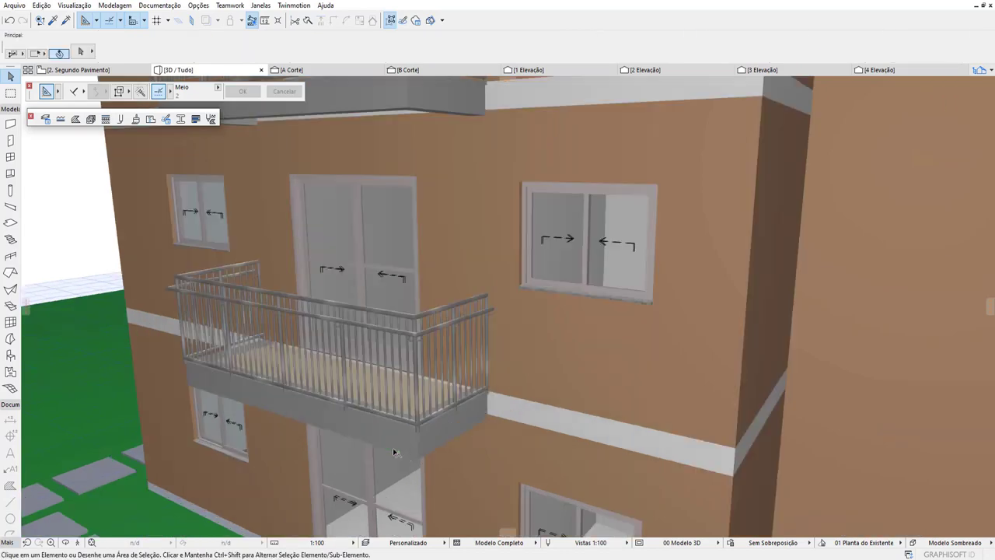
Step: Surface the four lower-balcony edge beams with Pintura - Branco Polido
click(434, 448)
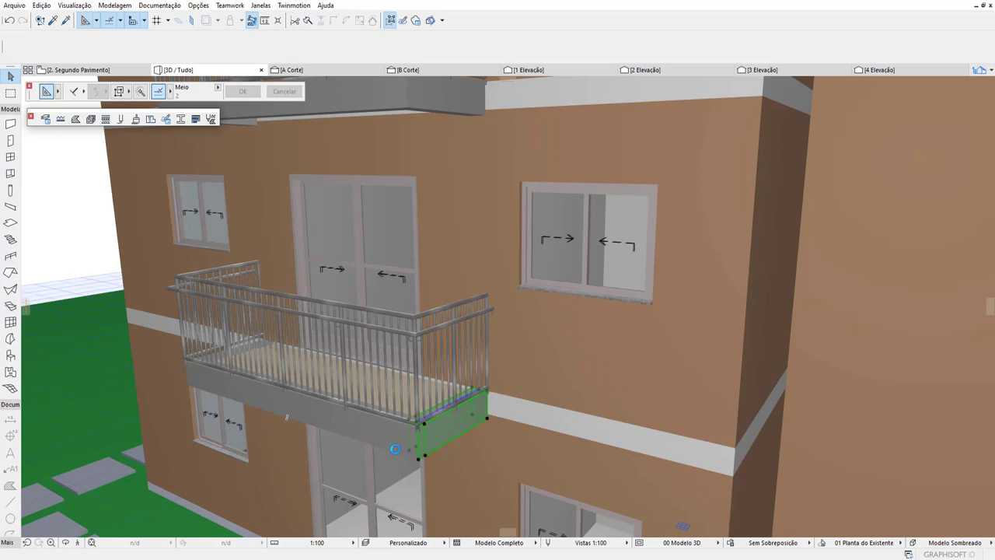
shift+click(395, 449)
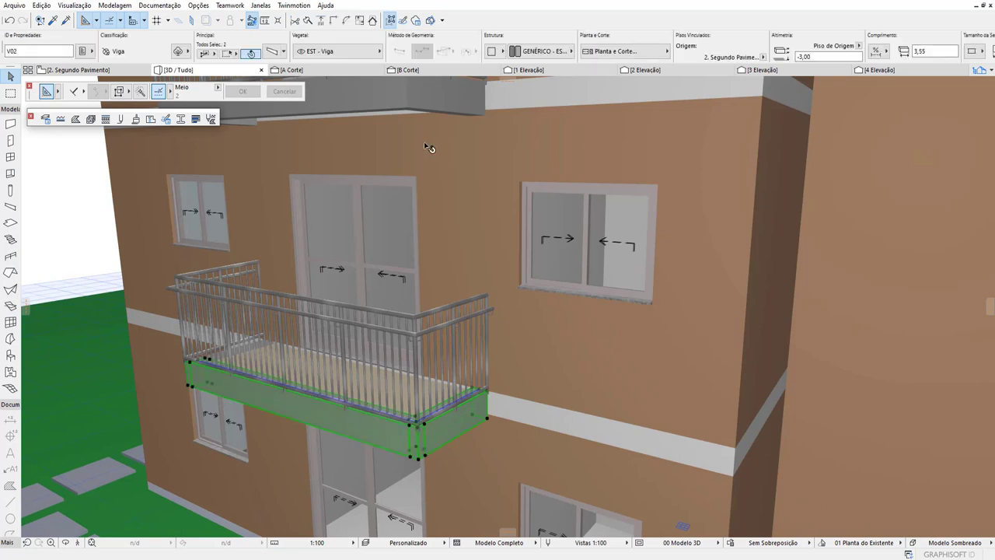
shift+click(440, 114)
shift+click(380, 112)
right_click(381, 108)
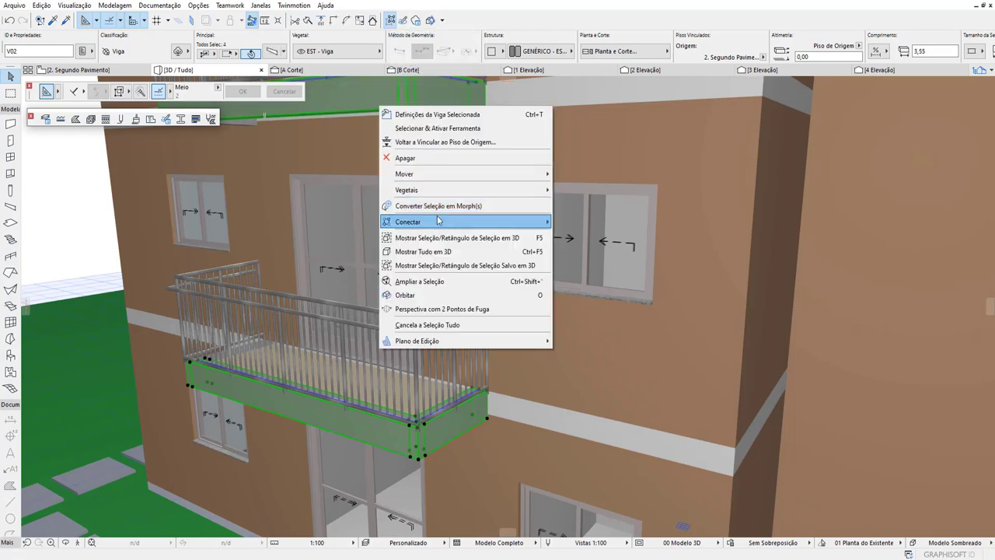
click(436, 115)
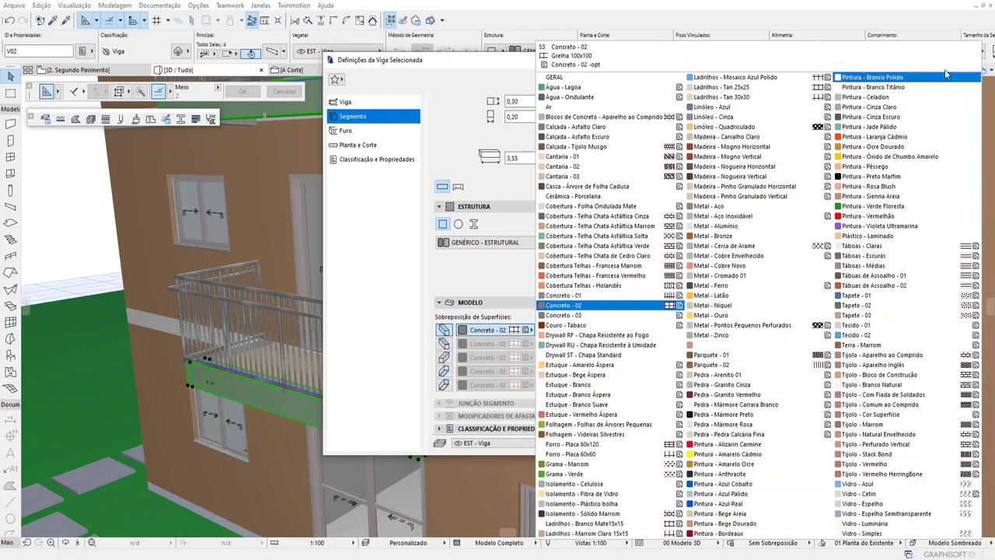
click(909, 79)
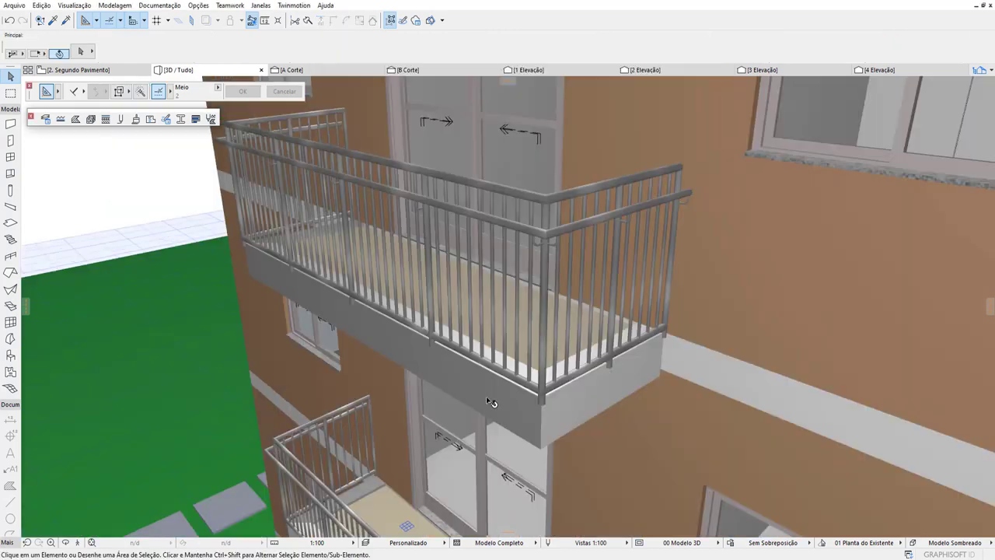
Step: Add the upper balcony's side beam to the selection and check its actions menu
shift+click(585, 410)
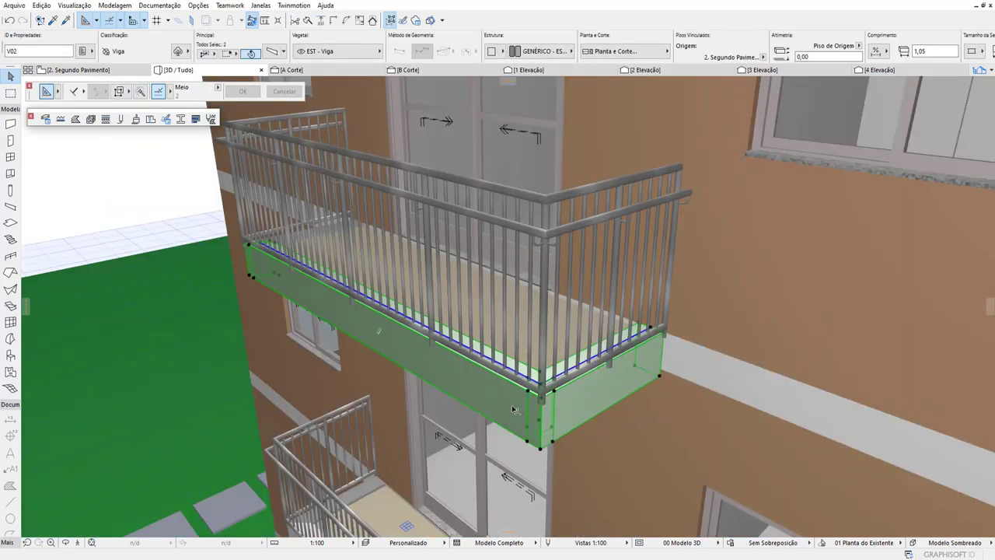
right_click(513, 165)
key(Escape)
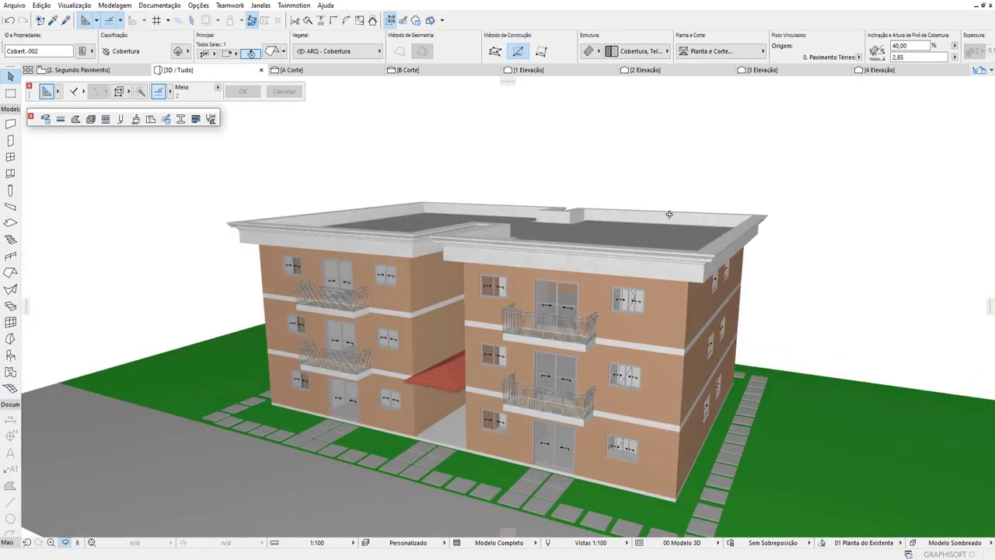
scroll(669, 214, up, 2)
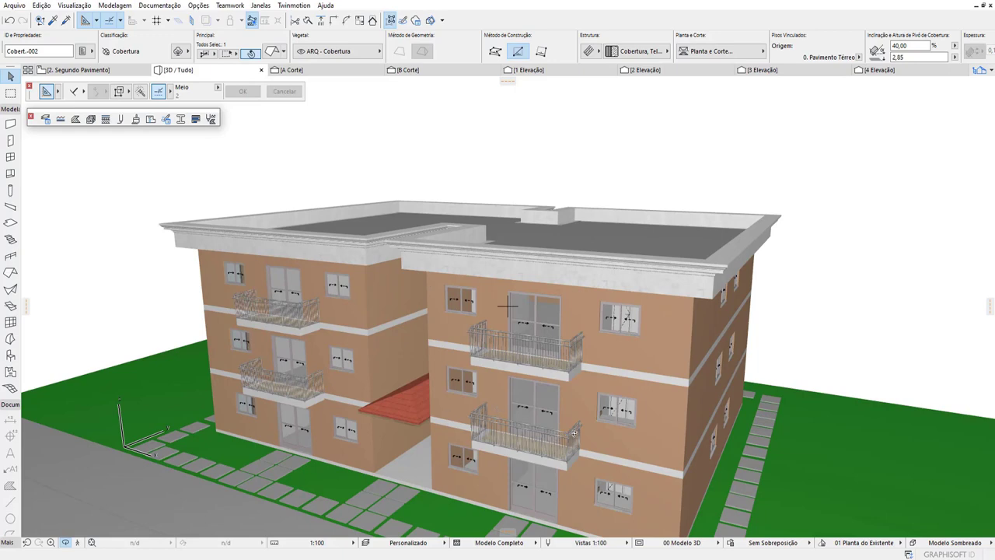
Step: Switch the roof slab to the Cobertura/Laje Genérica composite structure
click(595, 232)
scroll(595, 232, up, 1)
click(626, 51)
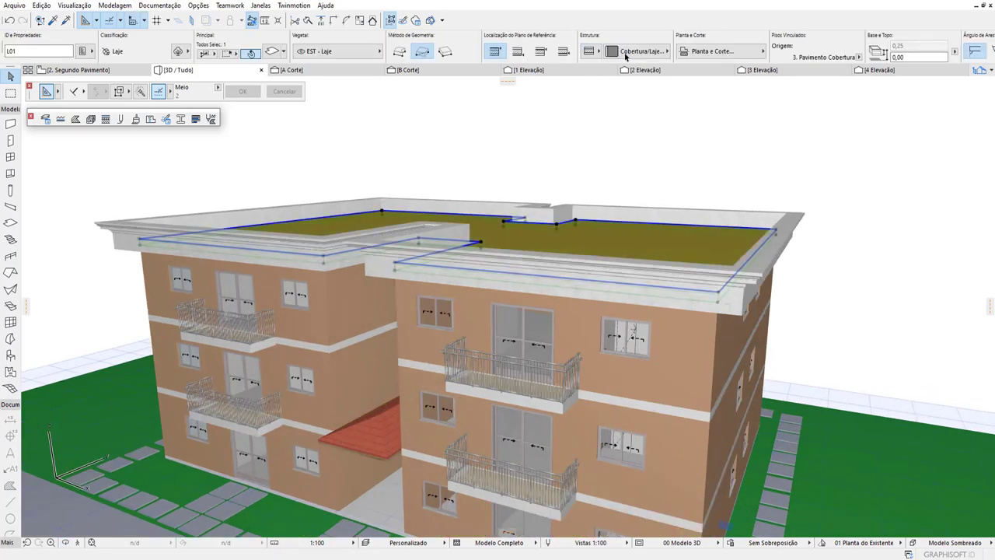
click(630, 52)
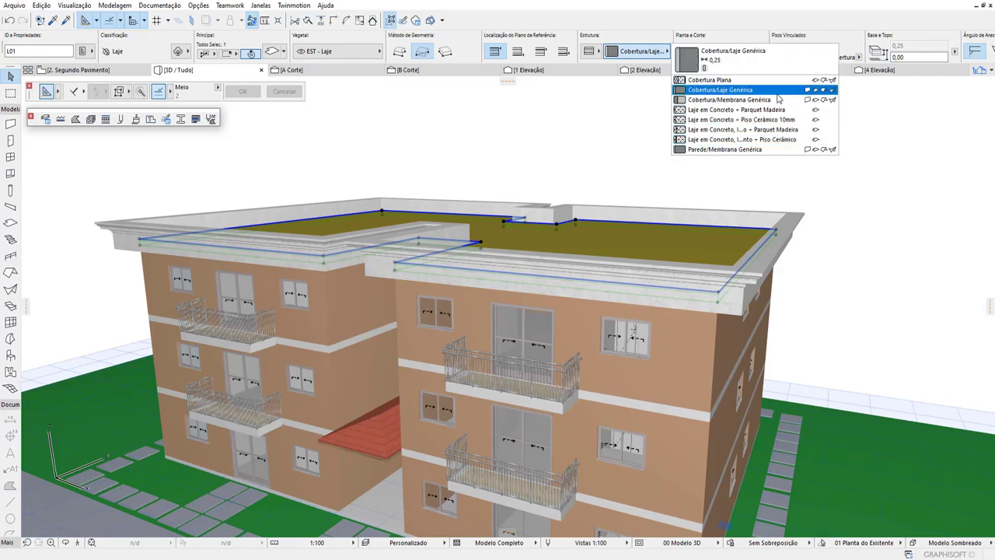
click(779, 98)
mouse_move(591, 373)
shift+middle_down()
mouse_move(493, 388)
mouse_move(505, 307)
mouse_move(422, 388)
mouse_move(357, 320)
mouse_move(366, 374)
shift+middle_up()
scroll(365, 374, up, 2)
scroll(369, 404, up, 2)
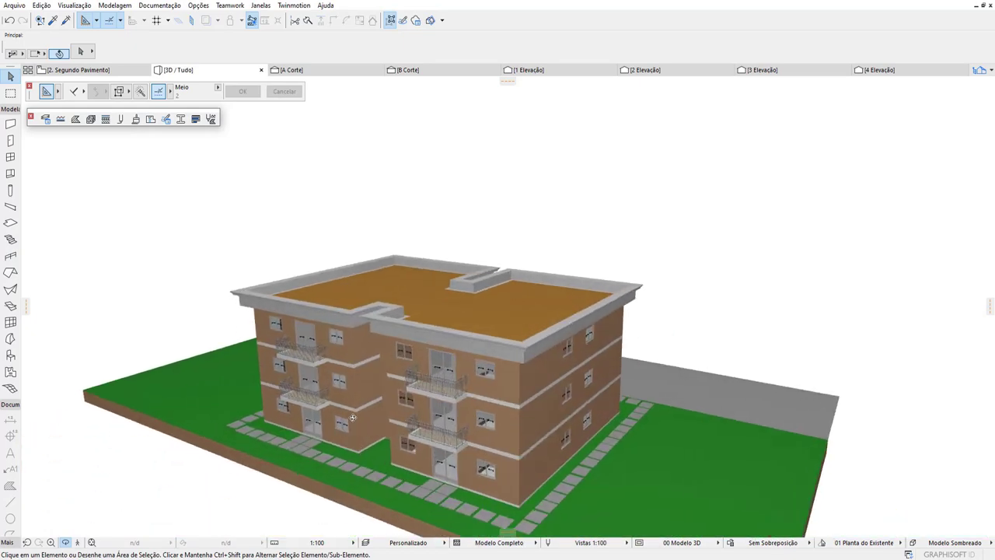
scroll(372, 421, up, 3)
mouse_move(372, 422)
shift+middle_down()
mouse_move(389, 371)
mouse_move(443, 412)
mouse_move(367, 434)
shift+middle_up()
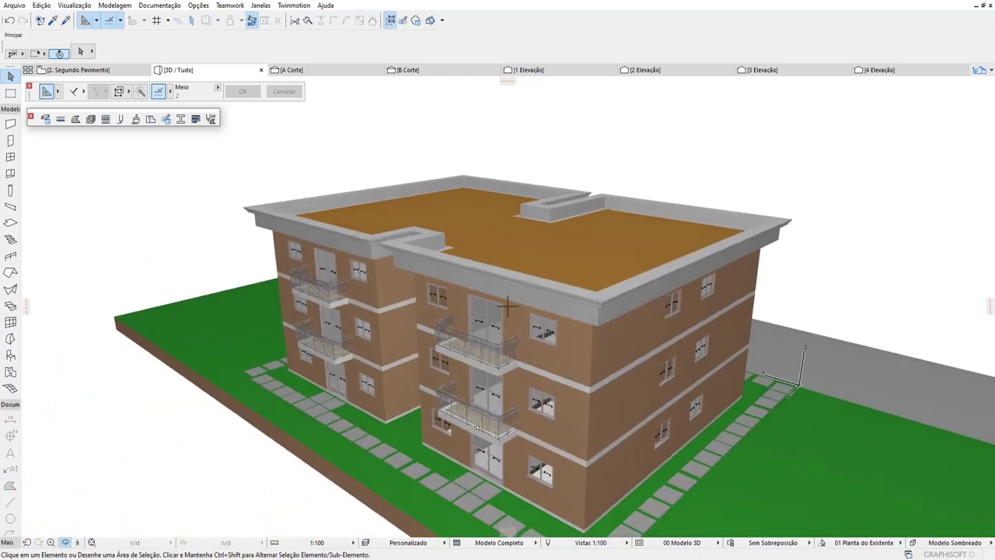
scroll(468, 404, up, 1)
scroll(468, 404, up, 1)
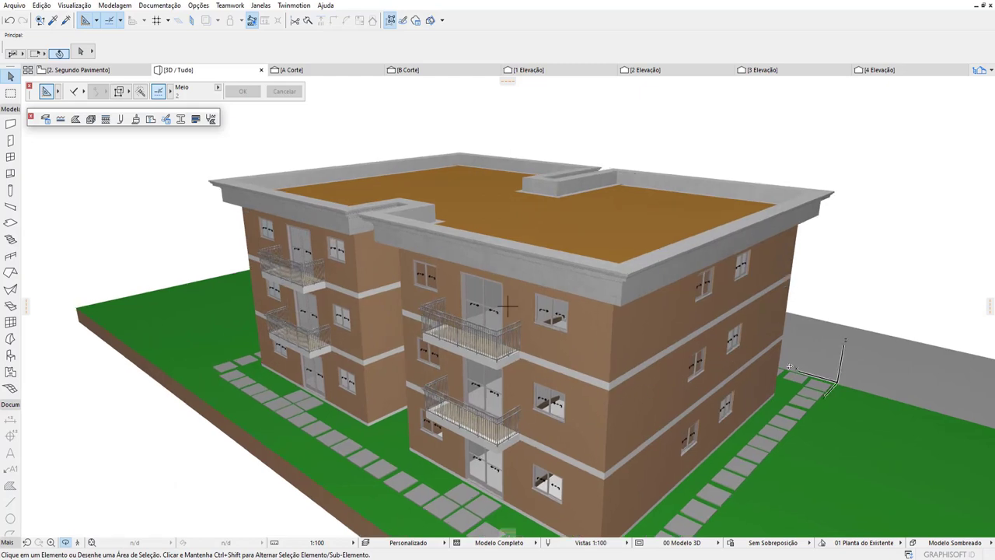
scroll(596, 458, up, 2)
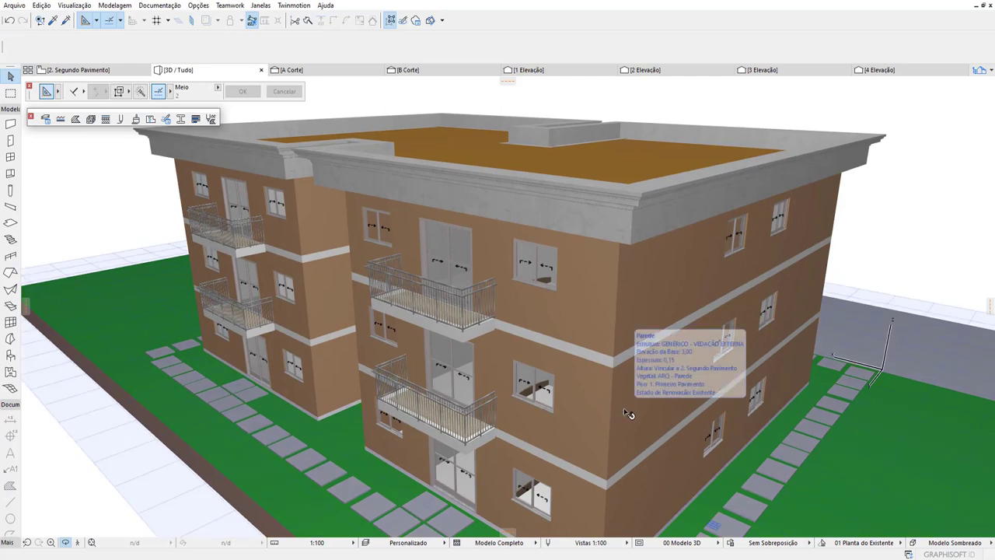
Step: Override the recessed front wall between the balconies with Pintura - Bege Areia
click(591, 415)
click(589, 412)
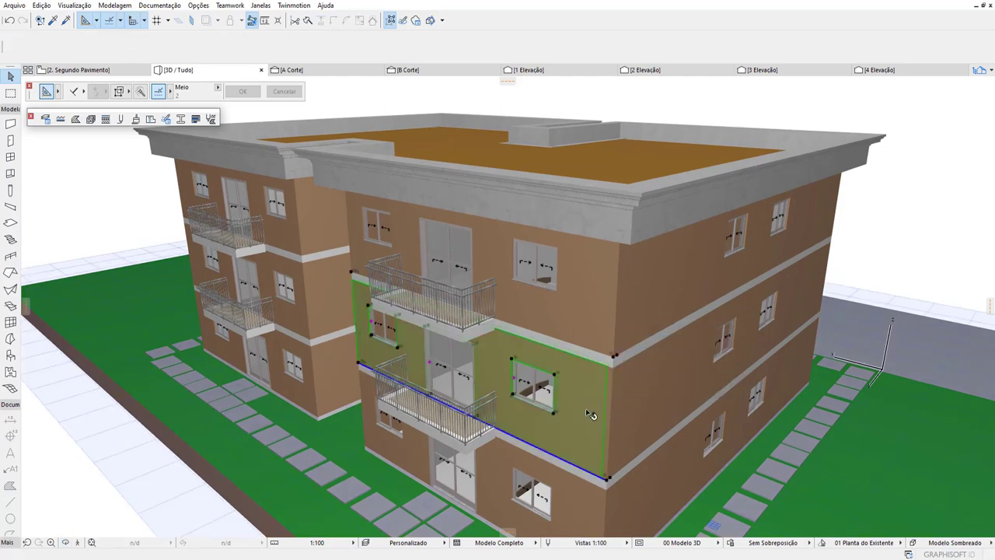
right_click(589, 411)
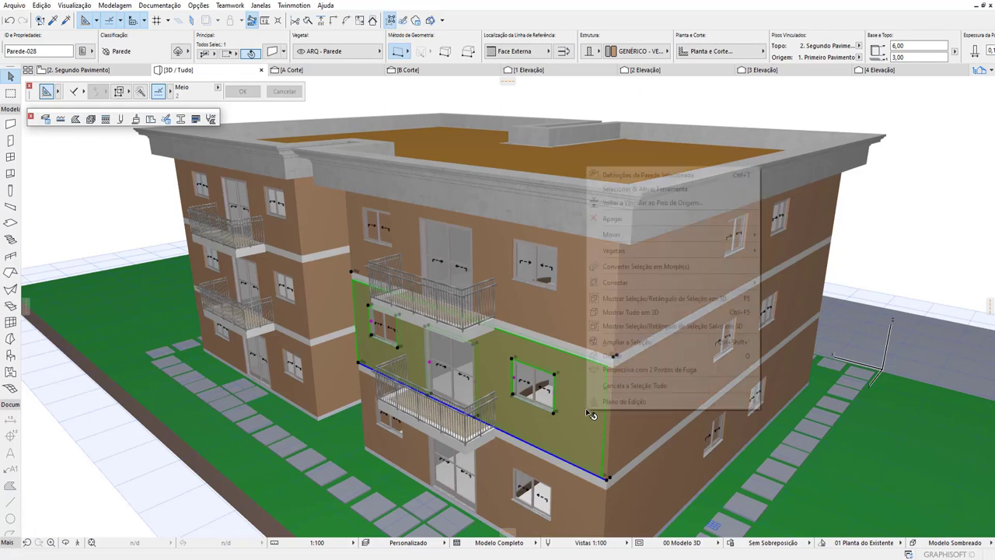
click(655, 177)
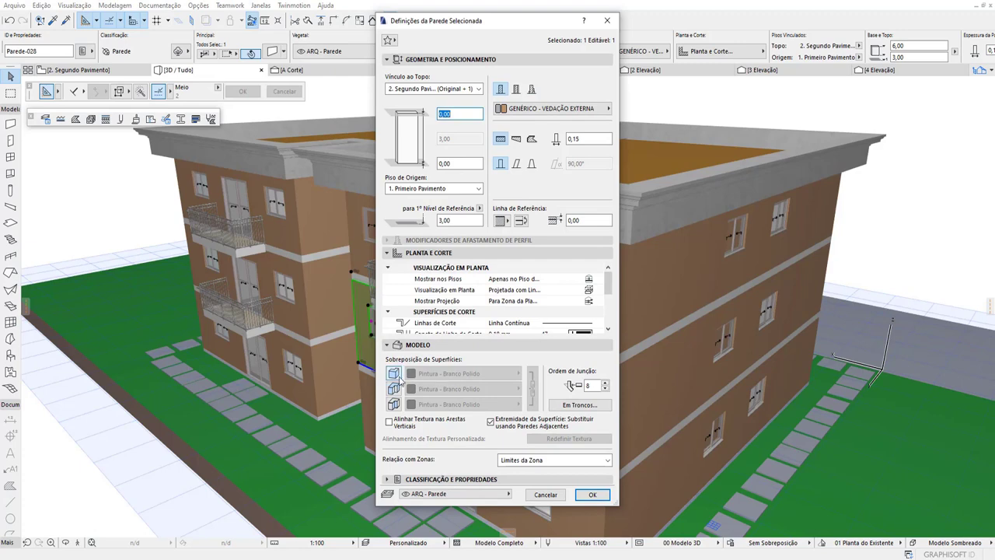
click(395, 374)
click(476, 377)
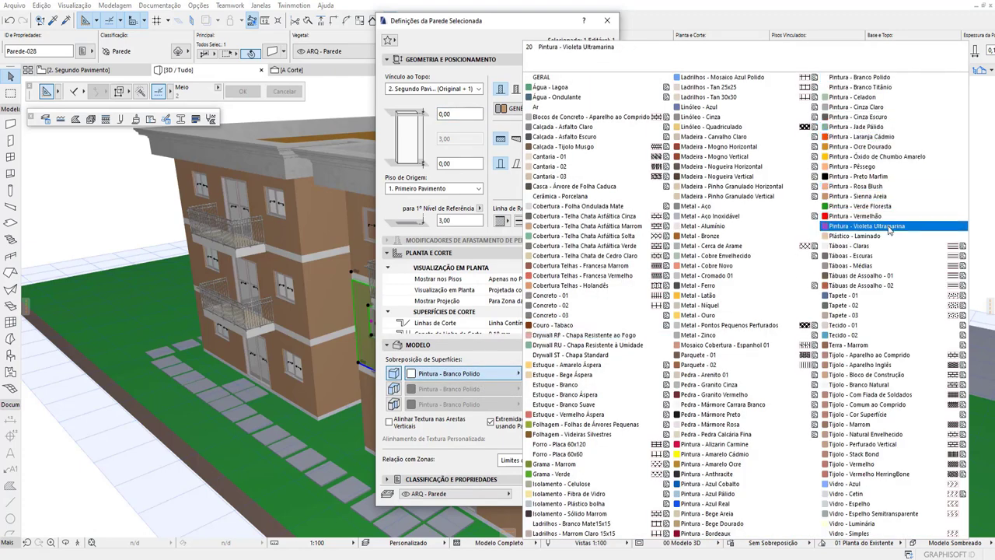
click(739, 516)
click(594, 494)
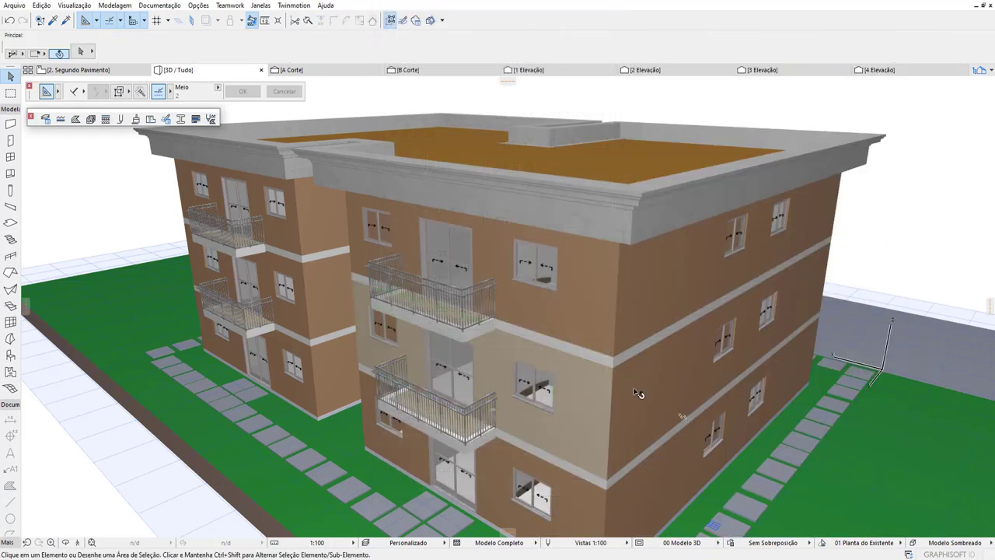
Step: Paint all three surfaces of the right-side and corner middle-floor walls Pintura - Bege Areia
click(638, 394)
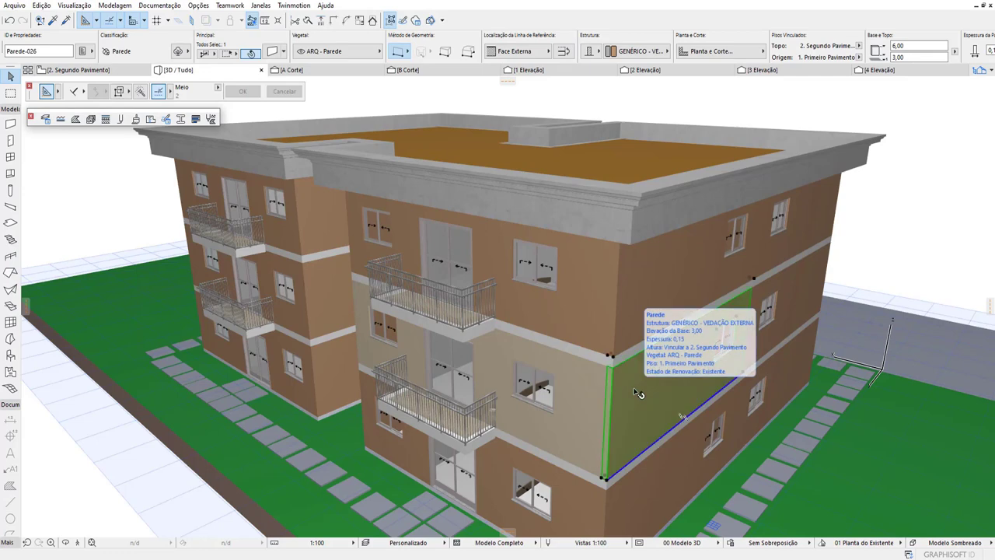
shift+click(809, 311)
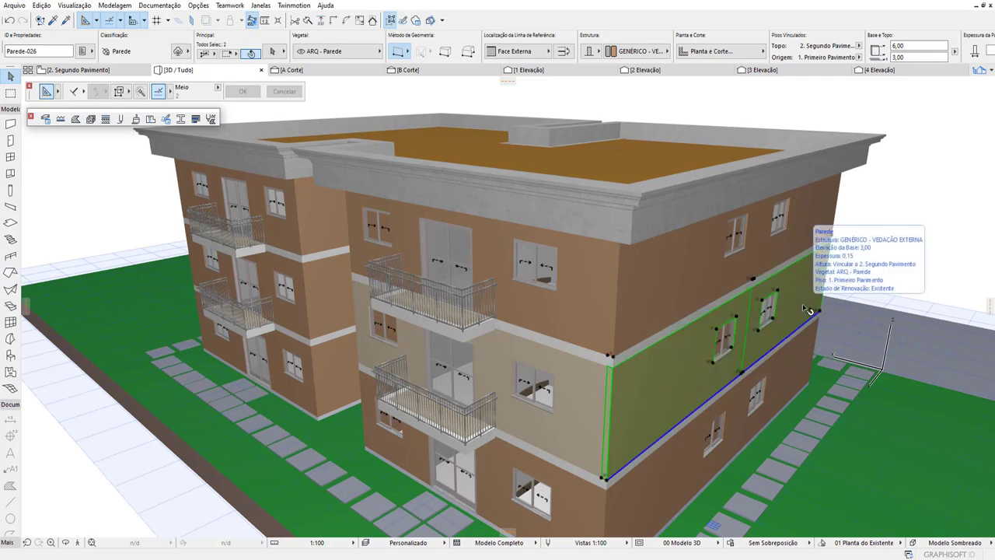
right_click(809, 311)
click(844, 314)
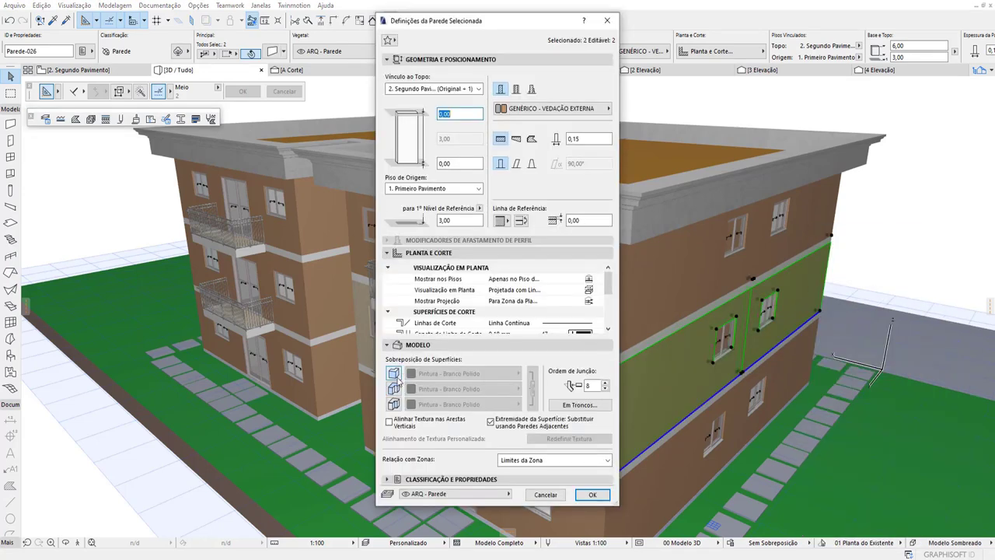
click(451, 375)
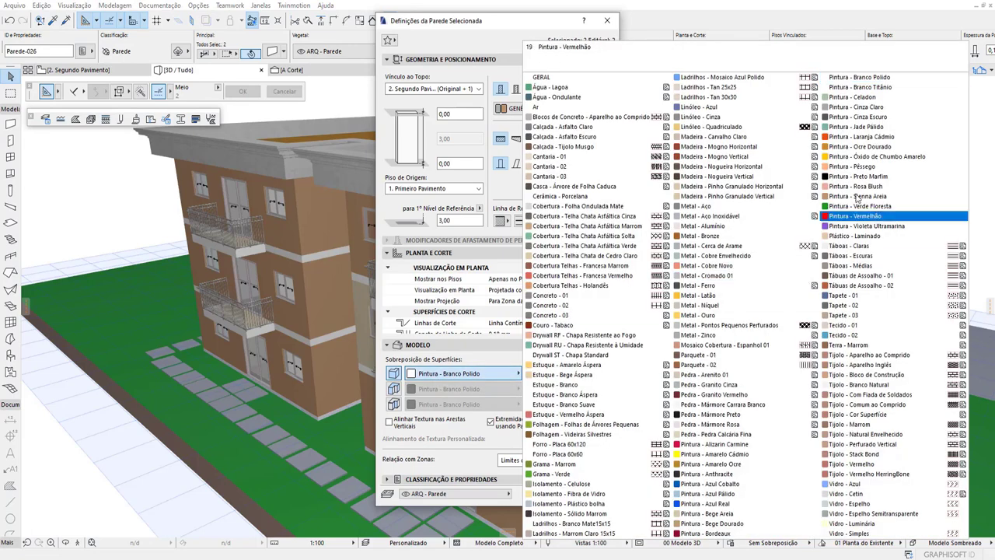
click(724, 515)
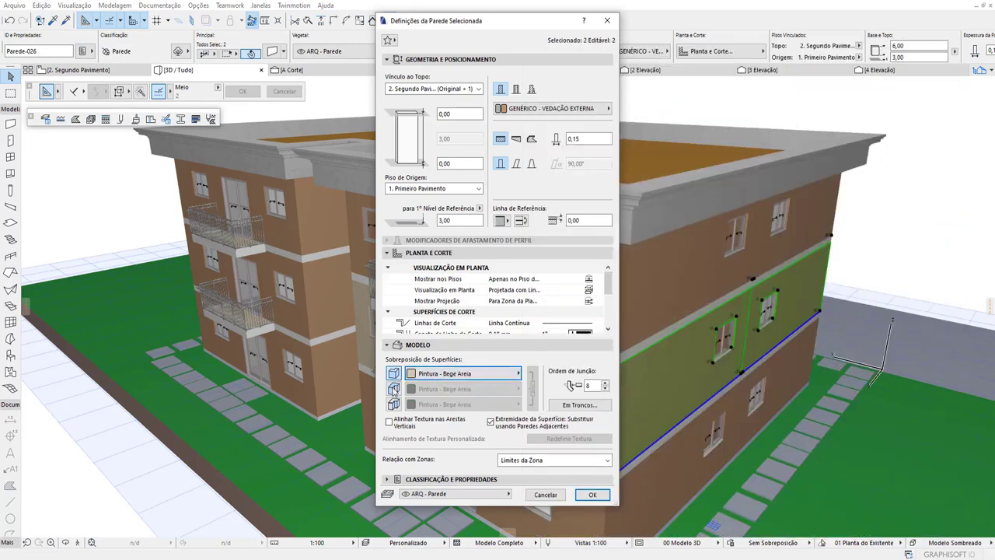
click(394, 389)
click(394, 404)
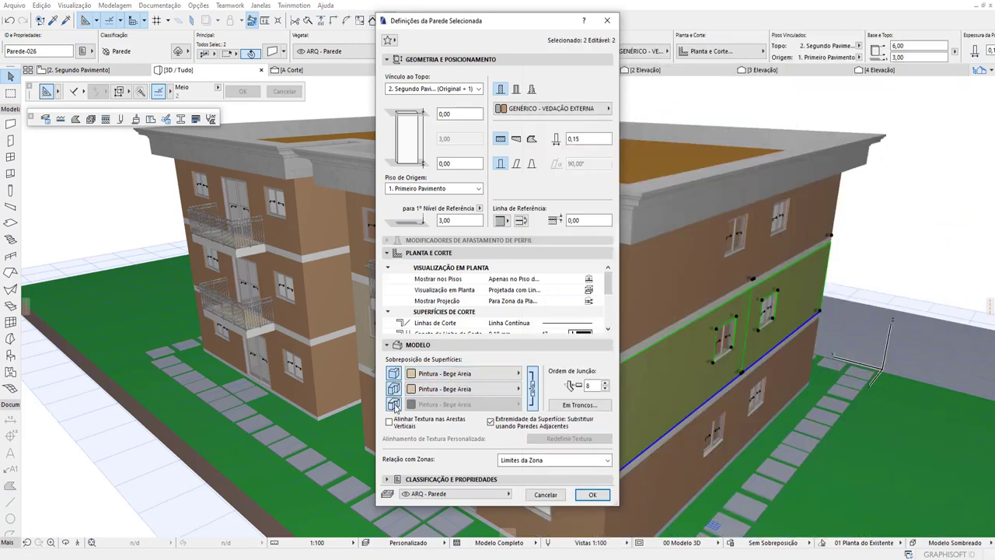
click(598, 493)
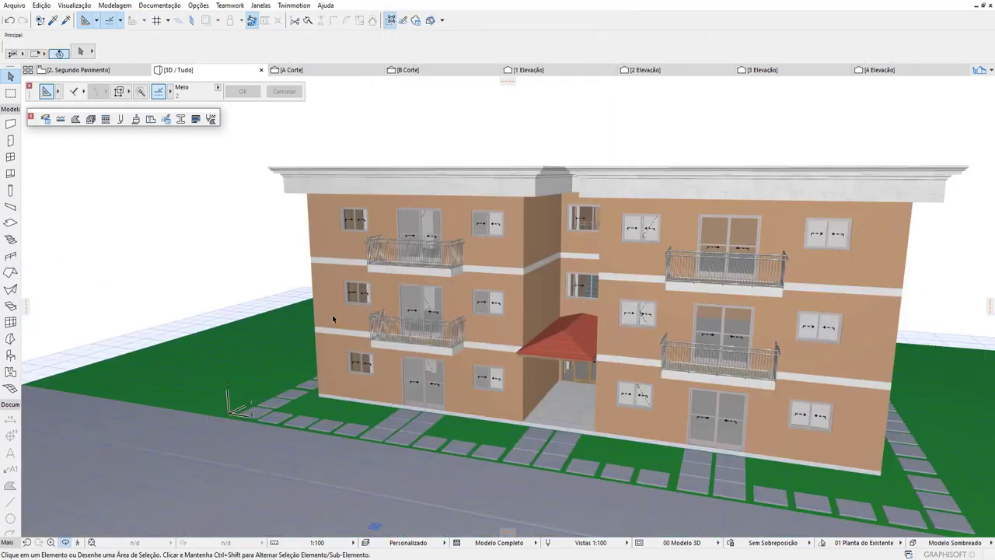
Step: Select the middle-floor left wall, then clear the selection
click(543, 297)
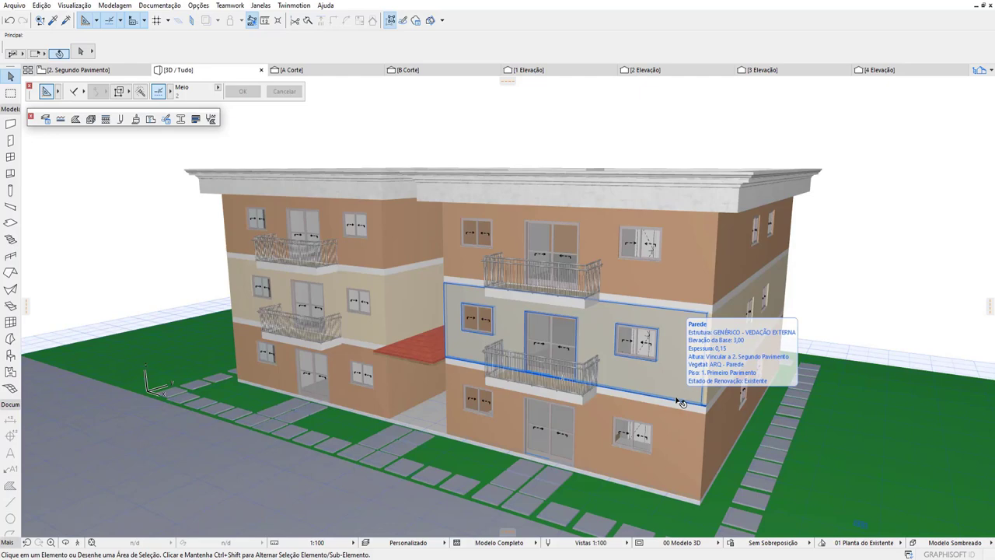
click(415, 116)
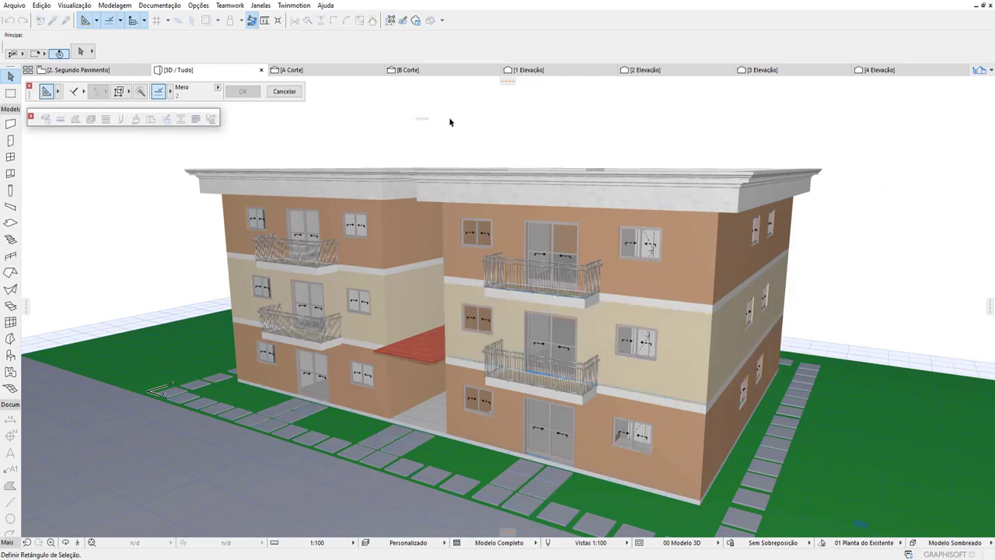
key(Escape)
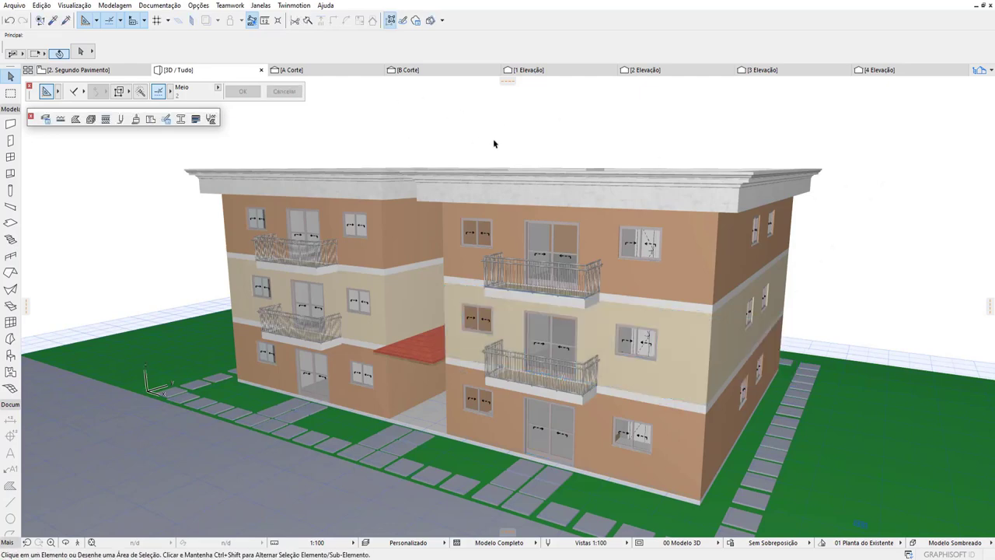